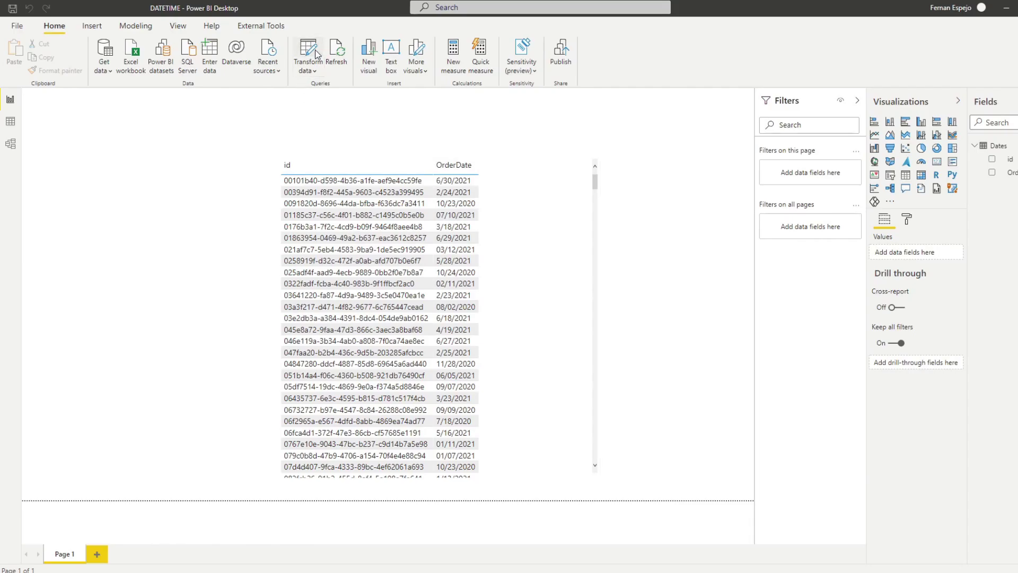
Open the Dates query for transformation and change the OrderDate column's data type to Date, replacing the current conversion
left_click(316, 54)
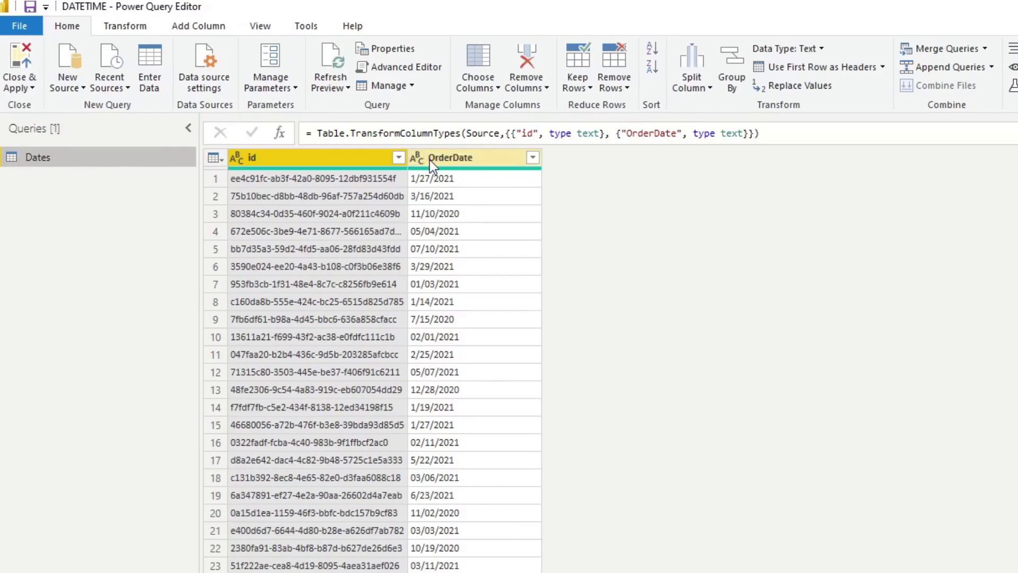
mouse_move(422, 165)
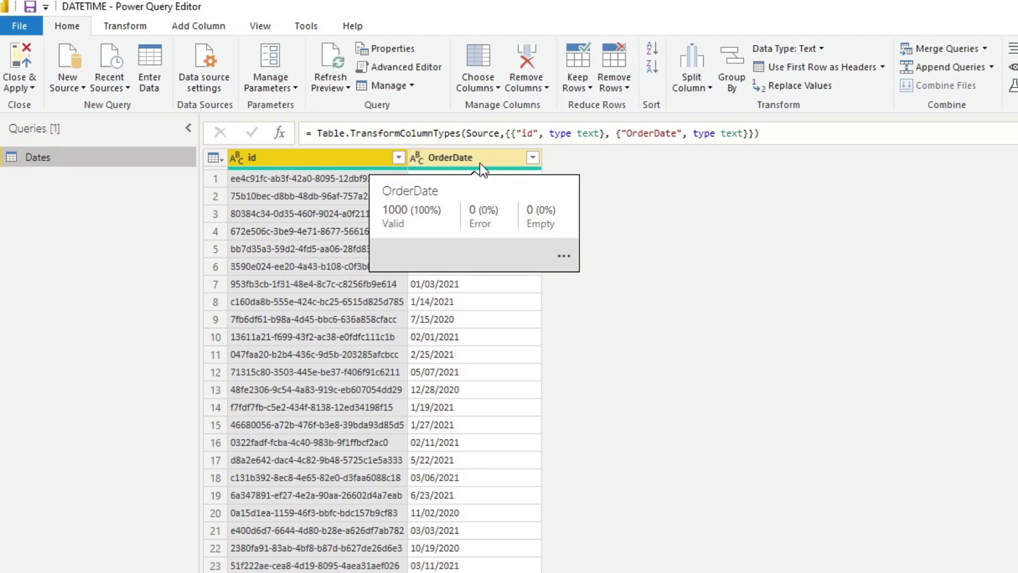
left_click(496, 164)
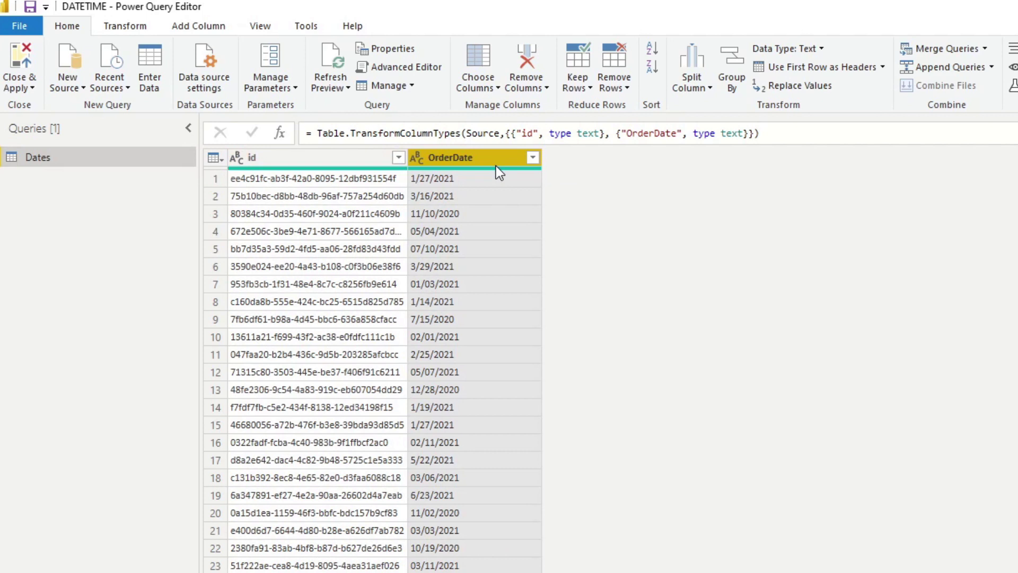
left_click(421, 160)
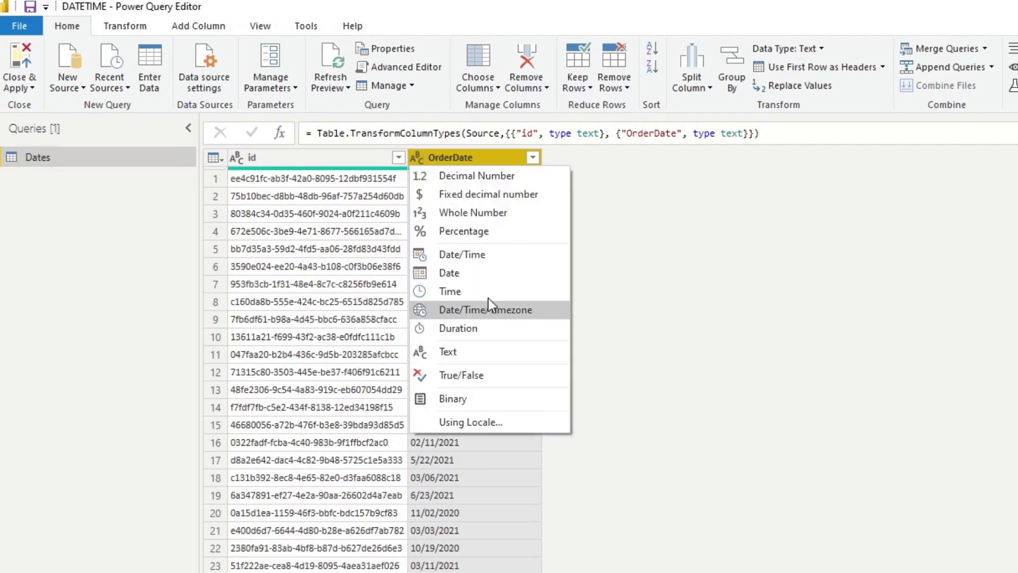
left_click(489, 271)
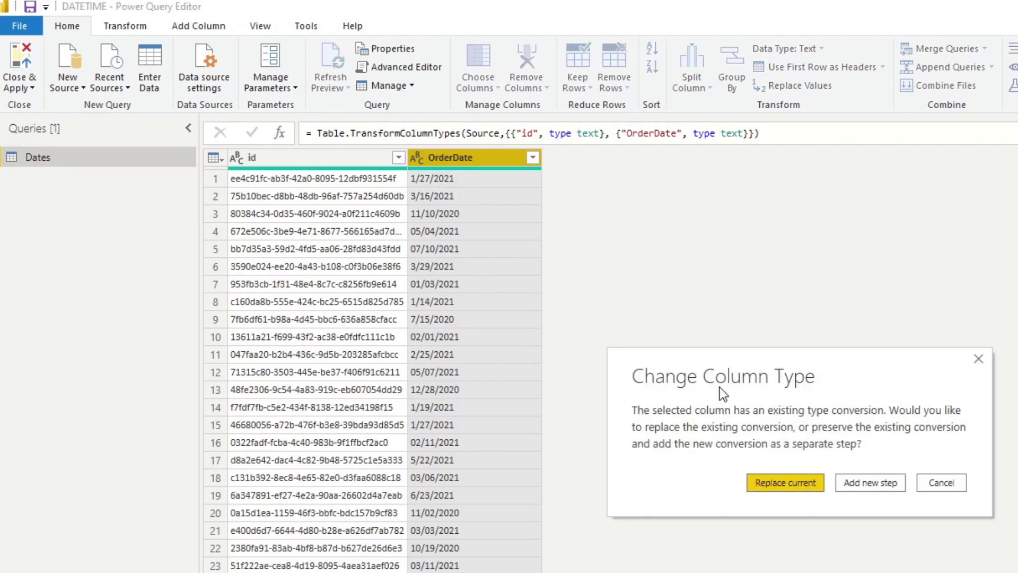
left_click(774, 482)
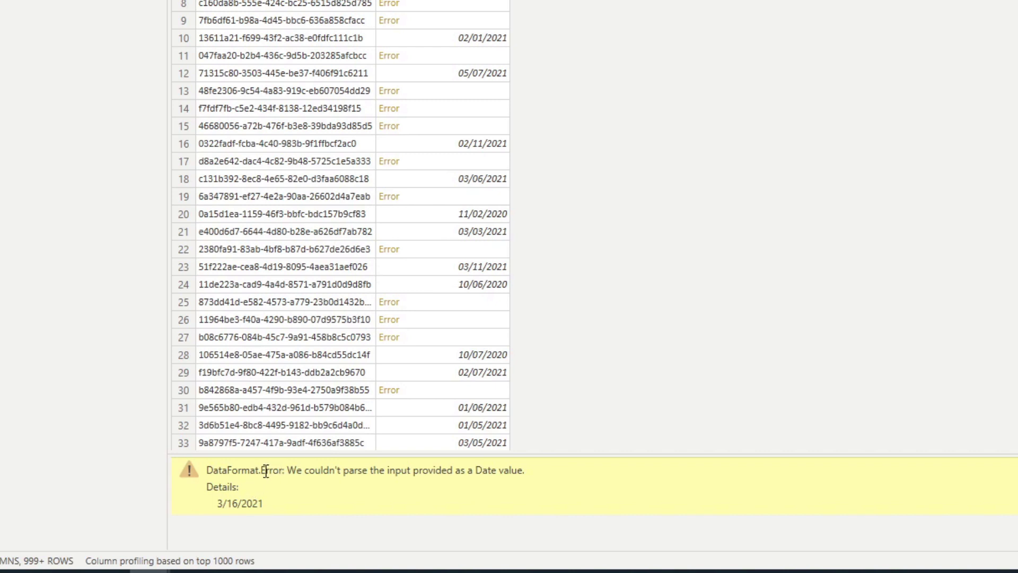
Examine the error details of the OrderDate cell in row 2, including the input value behind the error
left_click_drag(207, 470, 346, 472)
left_click(344, 472)
mouse_move(218, 505)
left_mouse_down()
mouse_move(254, 507)
mouse_move(218, 505)
mouse_move(235, 507)
left_mouse_up()
left_click(254, 507)
double_click(250, 504)
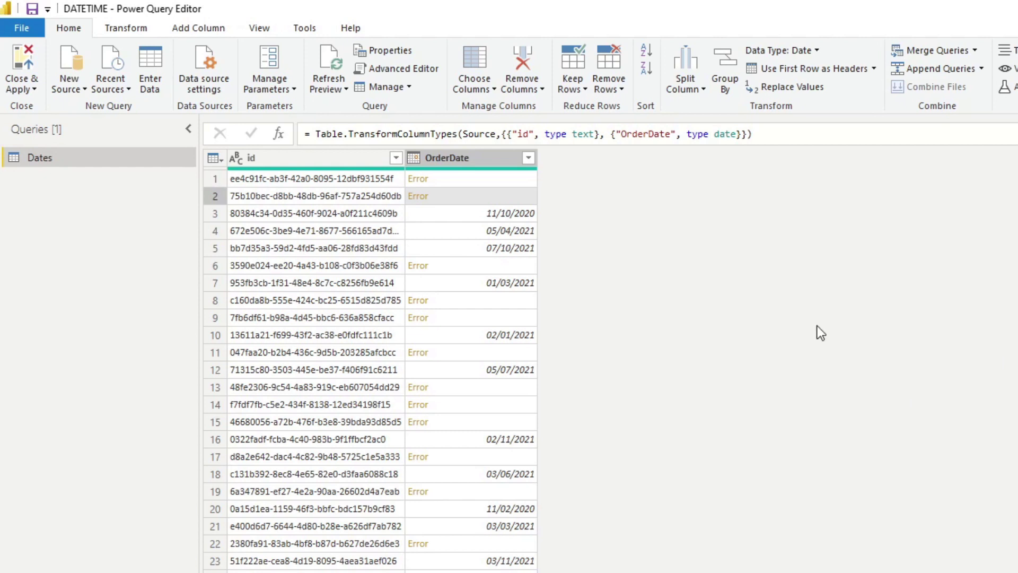
Change the OrderDate column's data type back to Text, replacing the current conversion
left_click(414, 157)
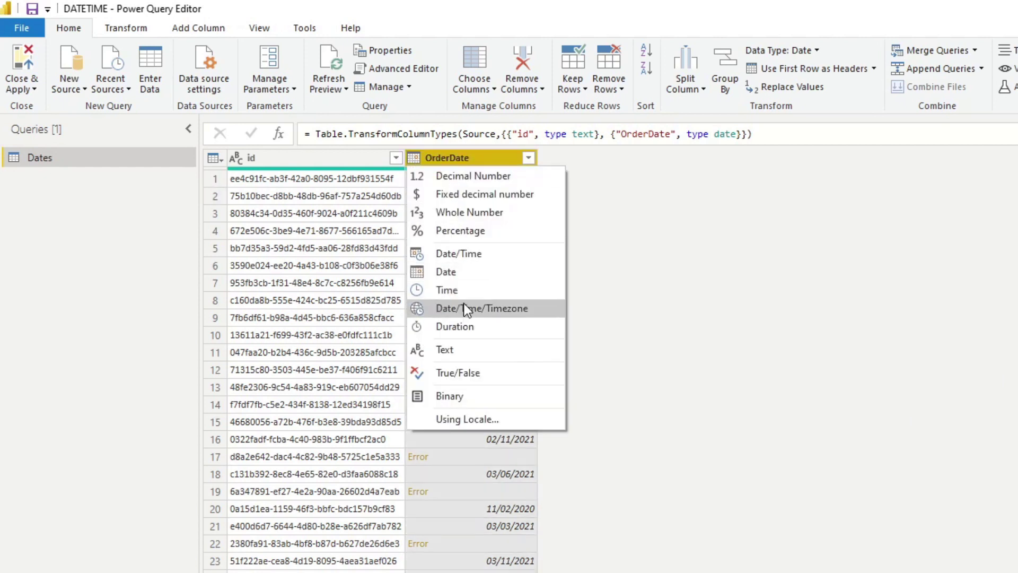
left_click(466, 349)
left_click(784, 477)
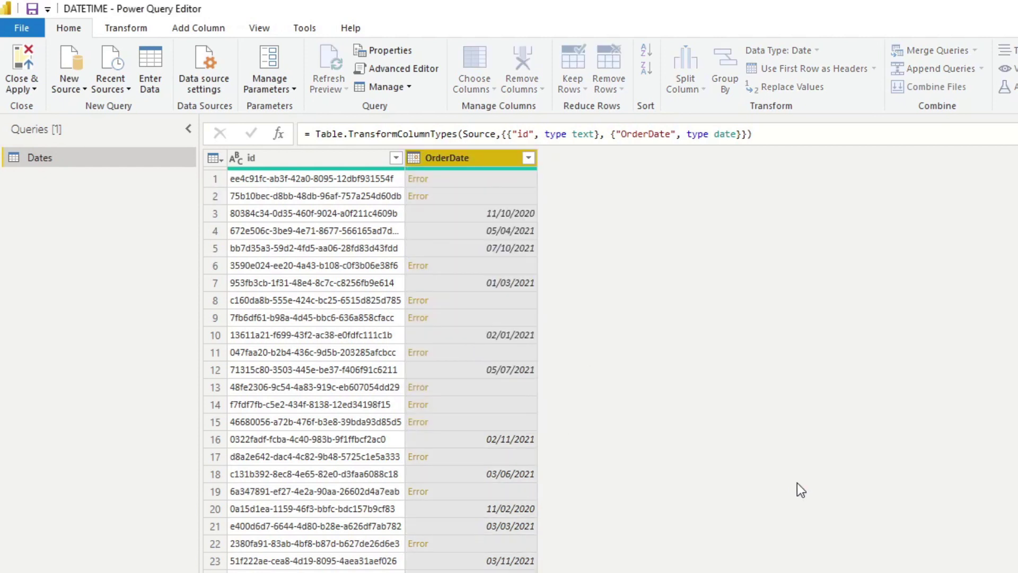
Set the current file's regional locale for import to English (United States) in the options
left_click(31, 32)
mouse_move(97, 245)
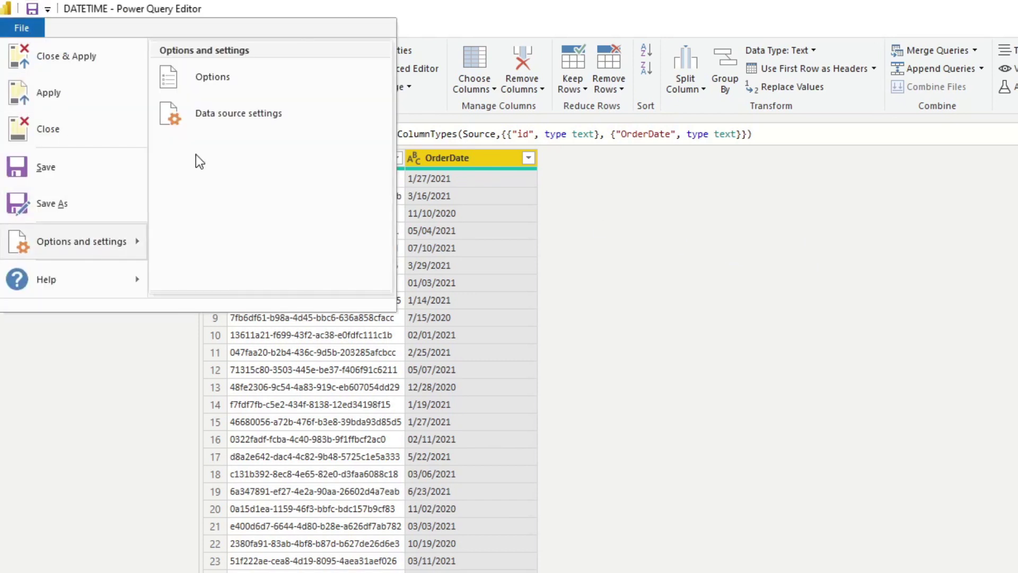
left_click(225, 88)
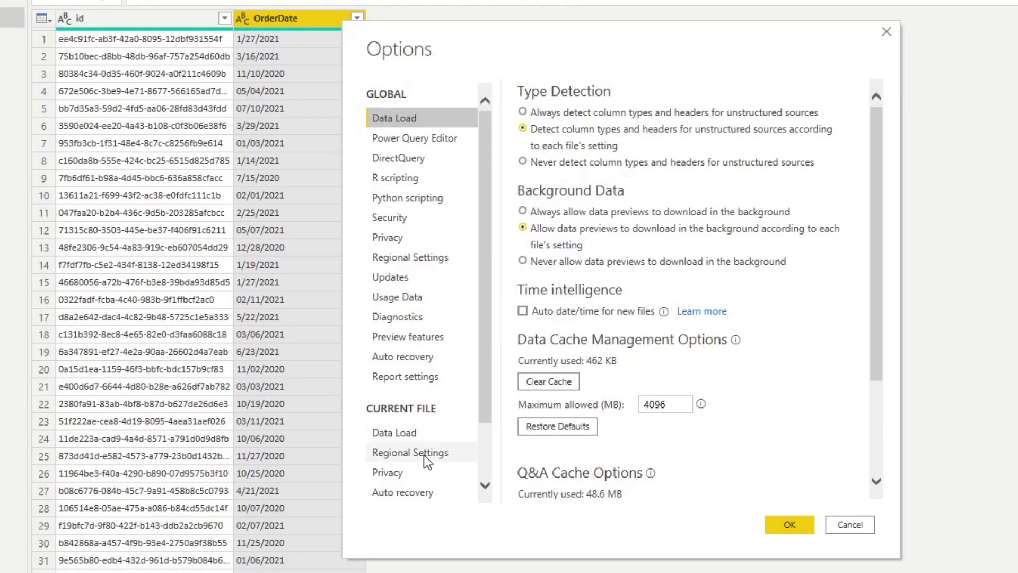
left_click(424, 453)
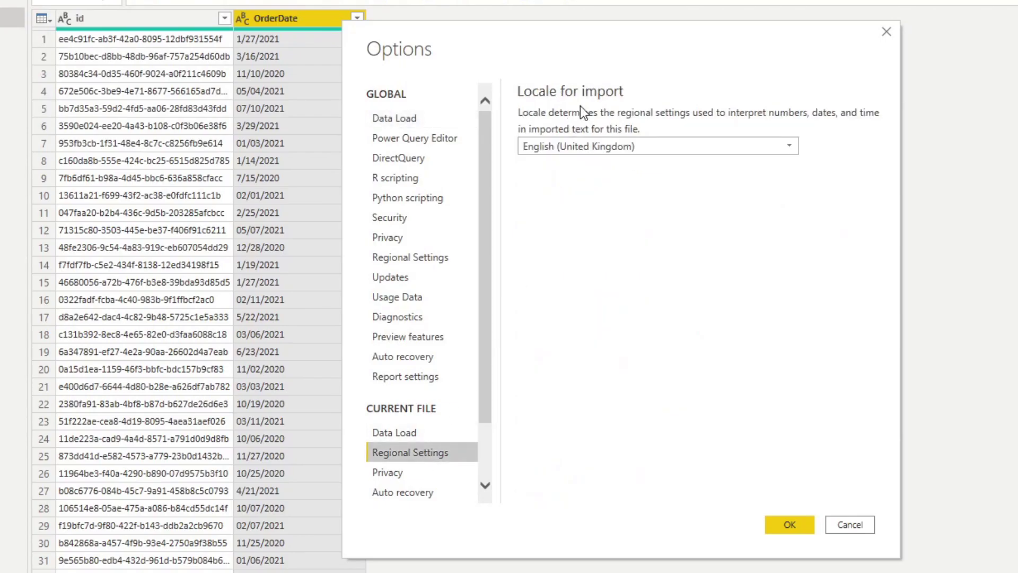
left_click(603, 151)
scroll(603, 329, "down", 1)
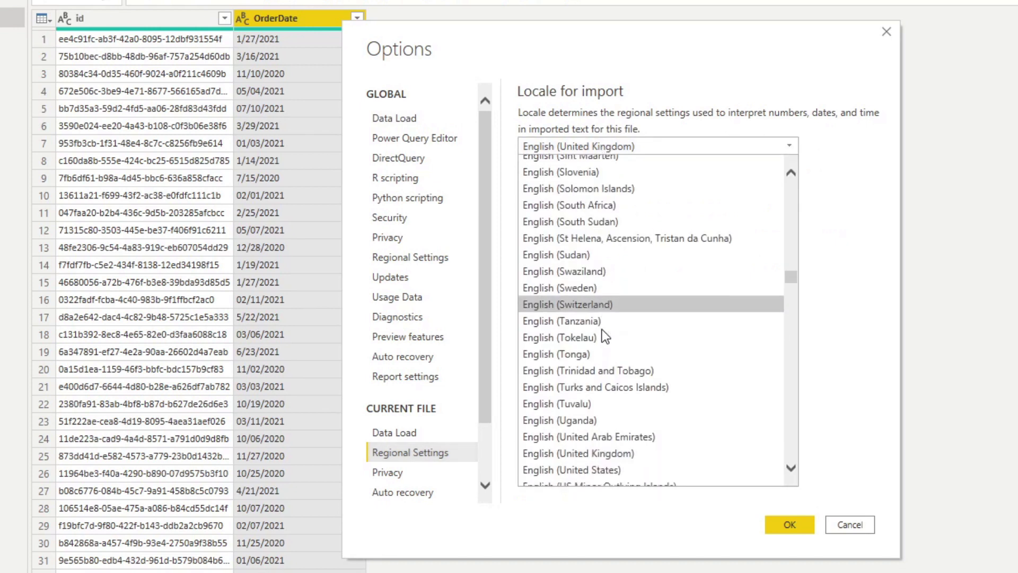
left_click(606, 447)
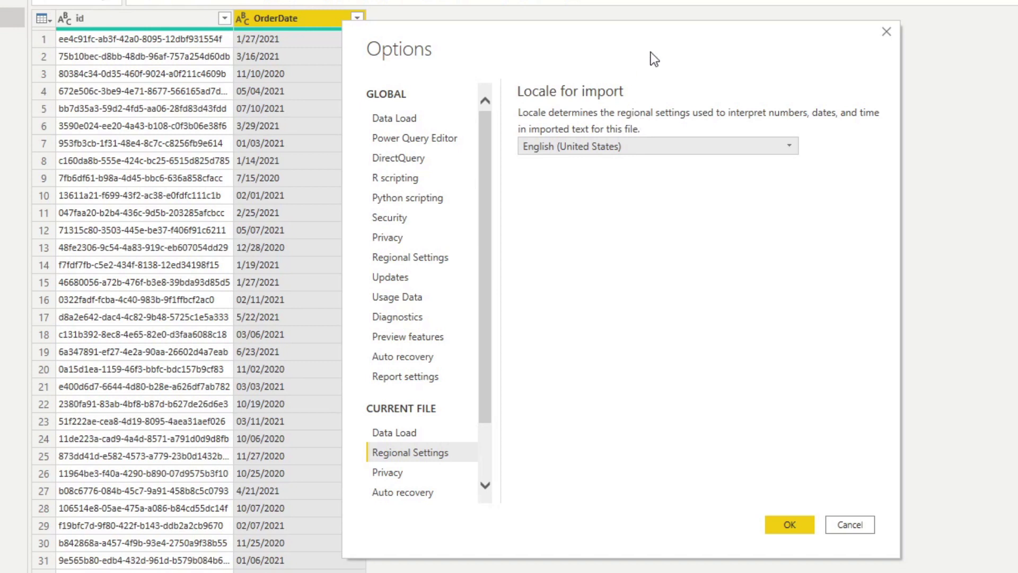
left_click_drag(650, 52, 758, 51)
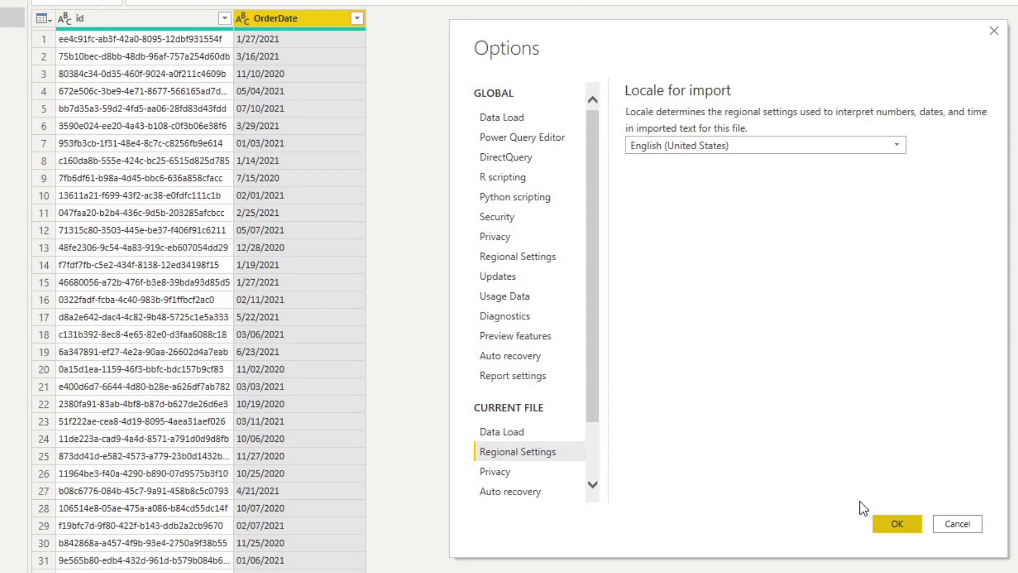
left_click(889, 525)
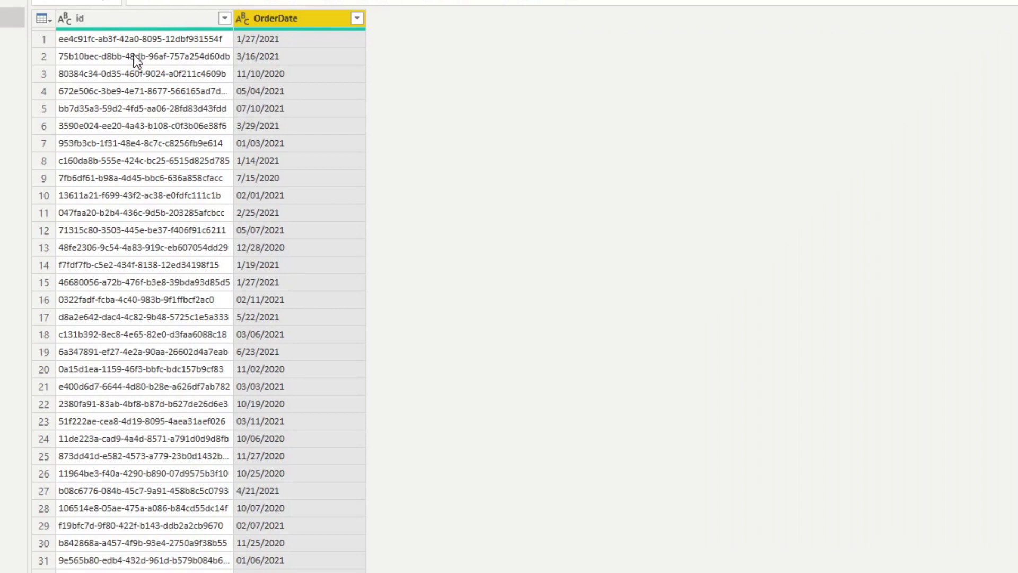
Convert the OrderDate column from Text to the Date type, replacing the current conversion
left_click(243, 19)
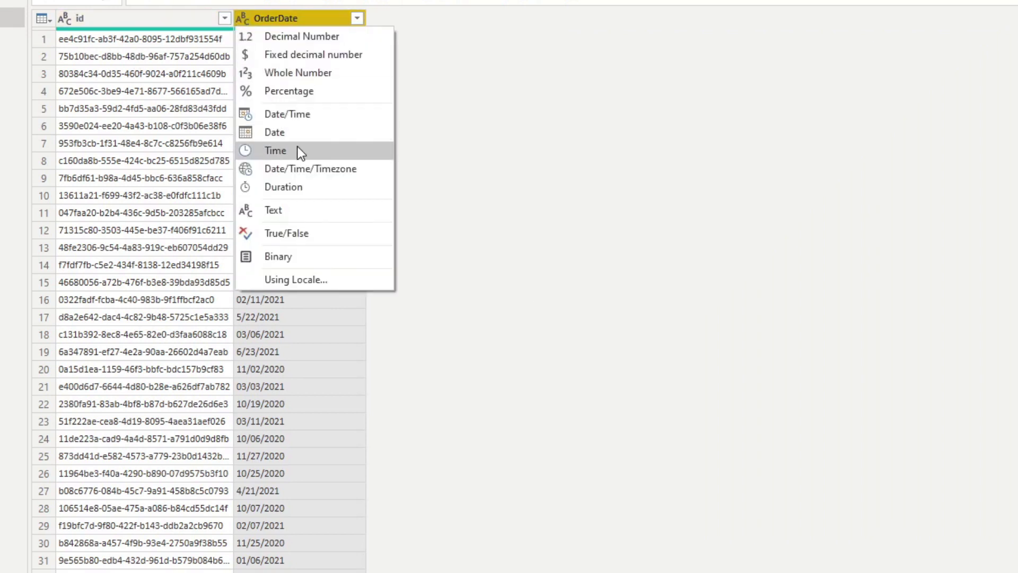
left_click(300, 131)
left_click(590, 336)
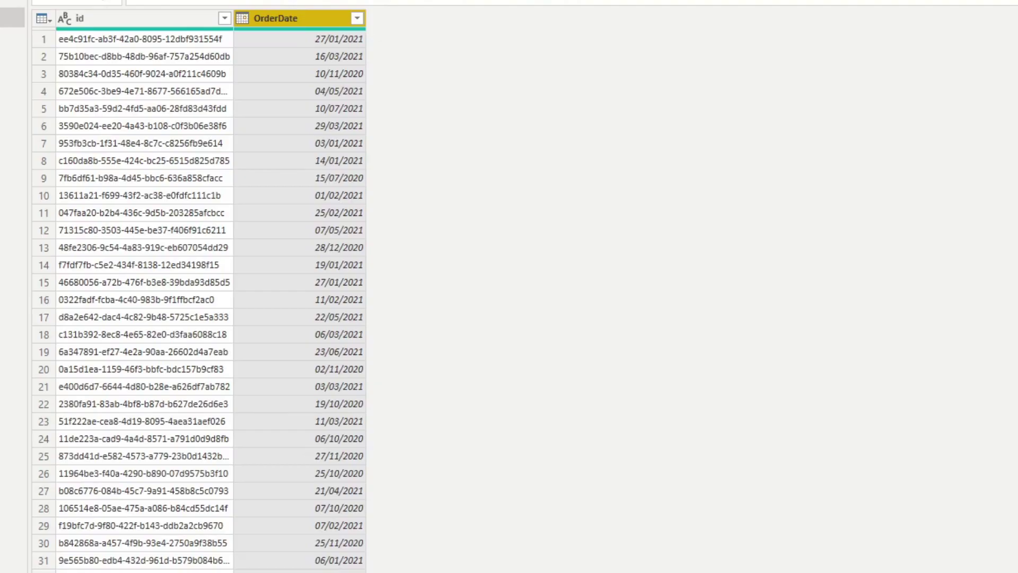
Return the OrderDate column to the Text type by replacing its current type conversion
left_click(244, 18)
left_click(304, 209)
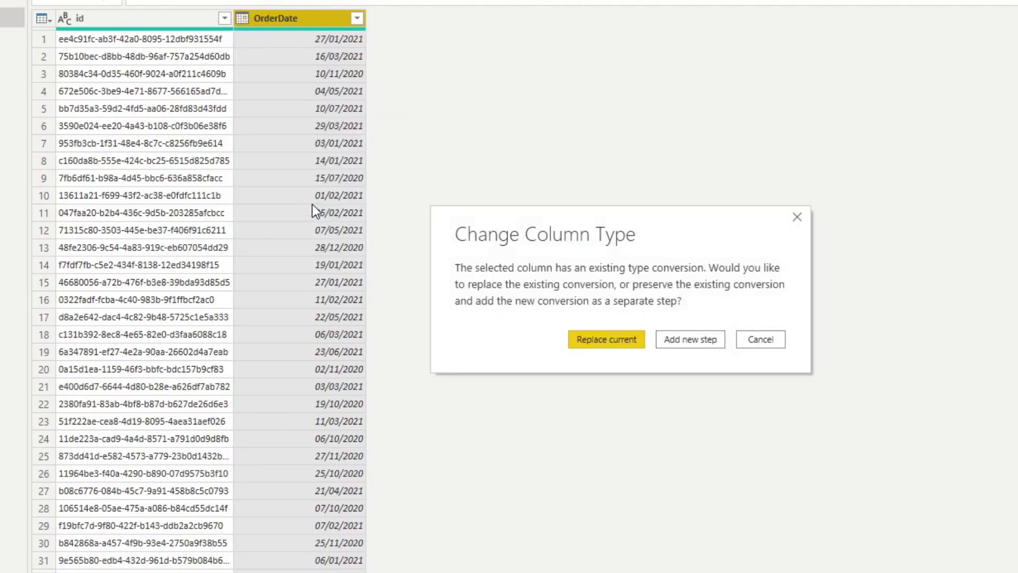
left_click(612, 342)
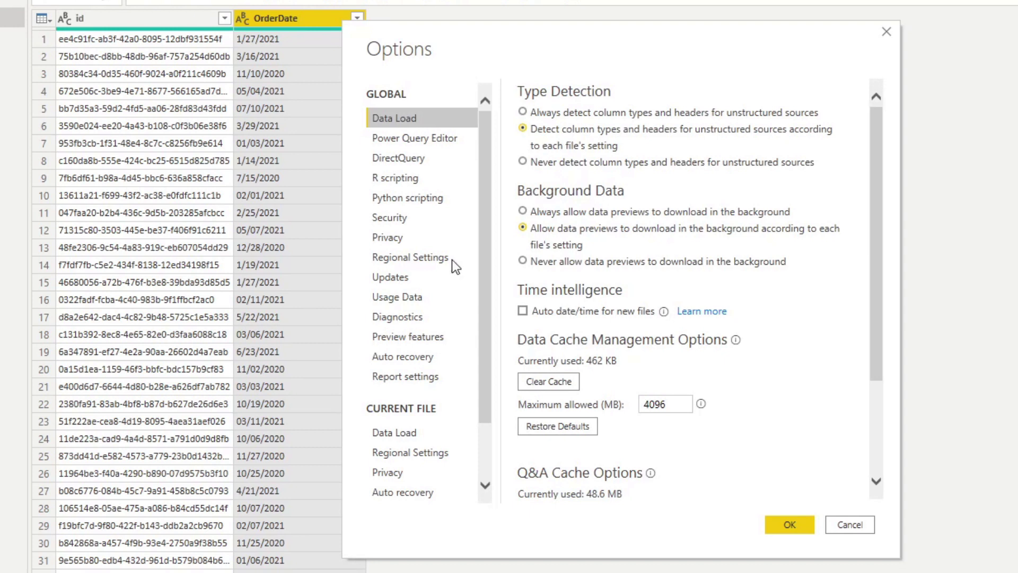
Set the current file's locale for import back to English (United Kingdom) in the regional settings
left_click(414, 454)
left_click(569, 145)
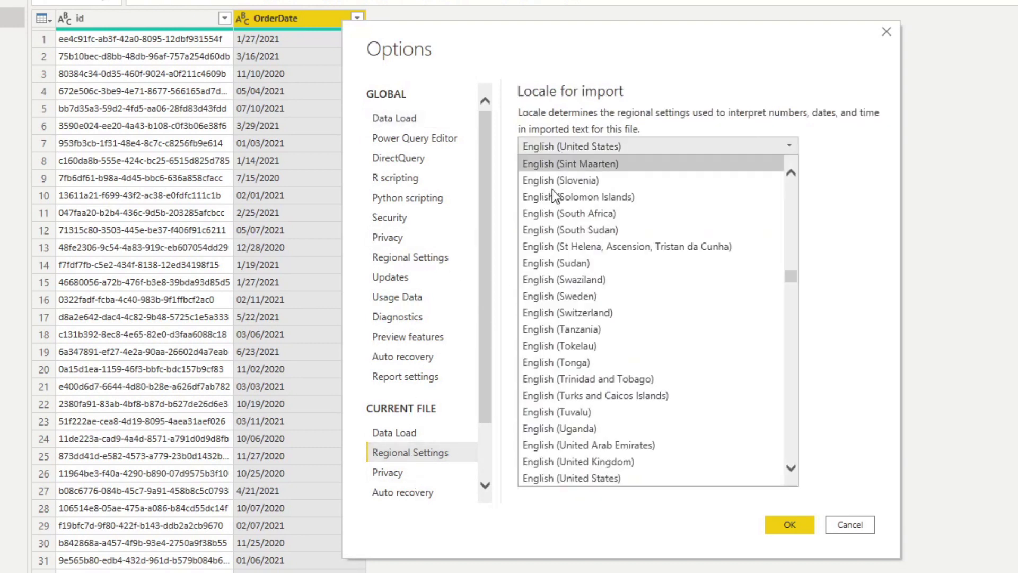
left_click(623, 461)
left_click(785, 520)
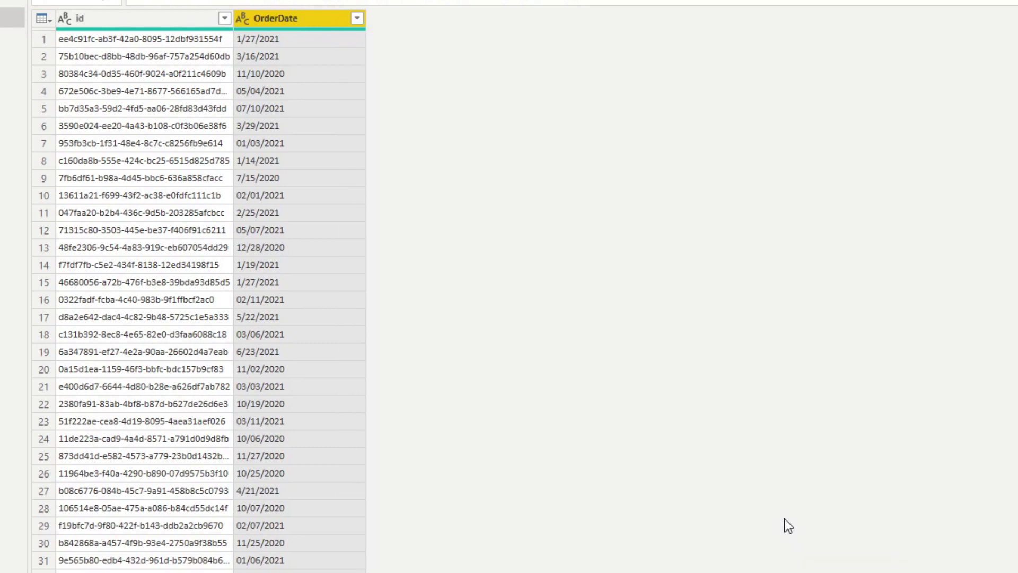
Change the OrderDate column's type using a locale, with data type Date and locale English (United States)
left_click(294, 14)
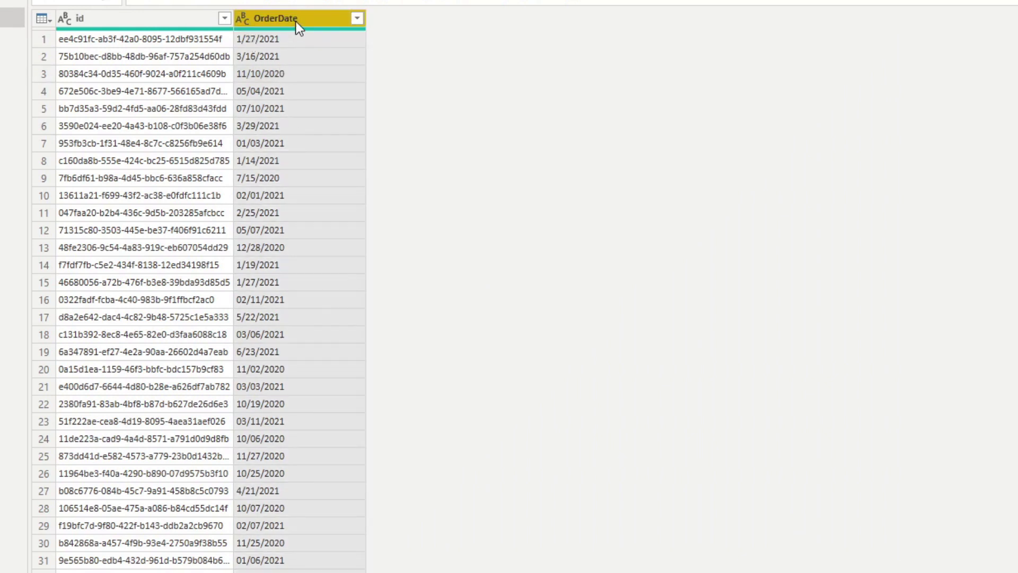
left_click(244, 21)
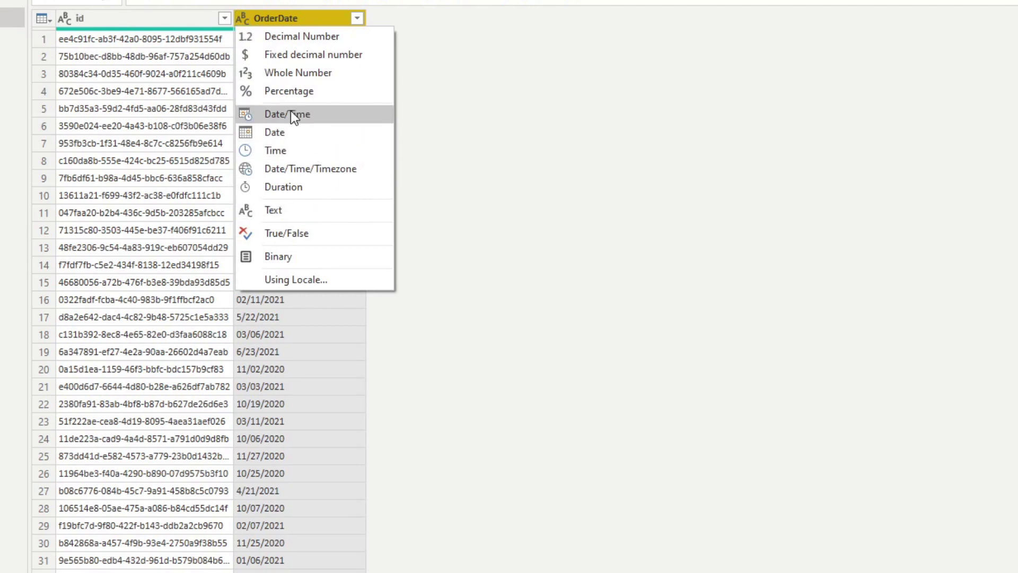
left_click(314, 279)
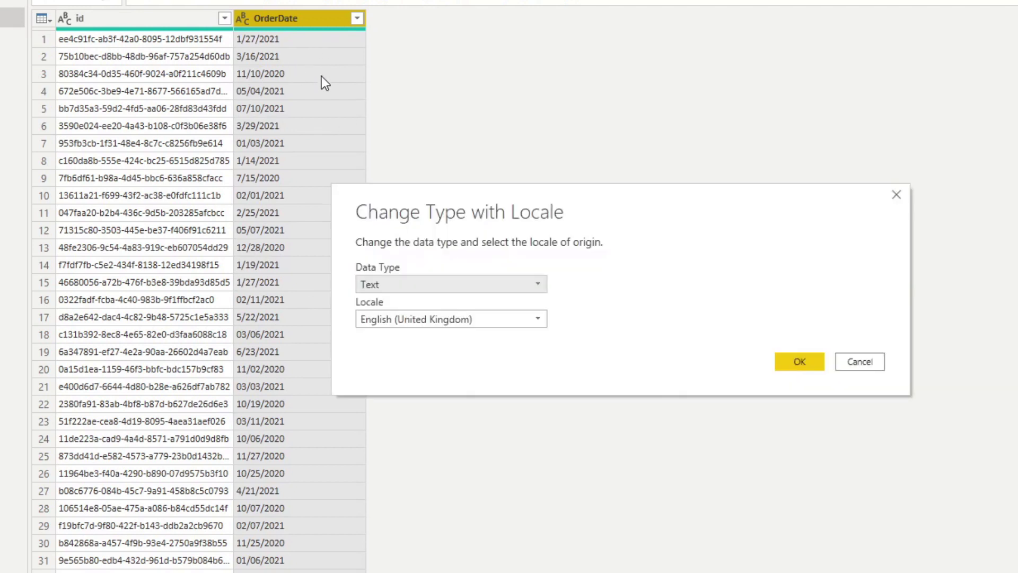
left_click_drag(464, 191, 511, 114)
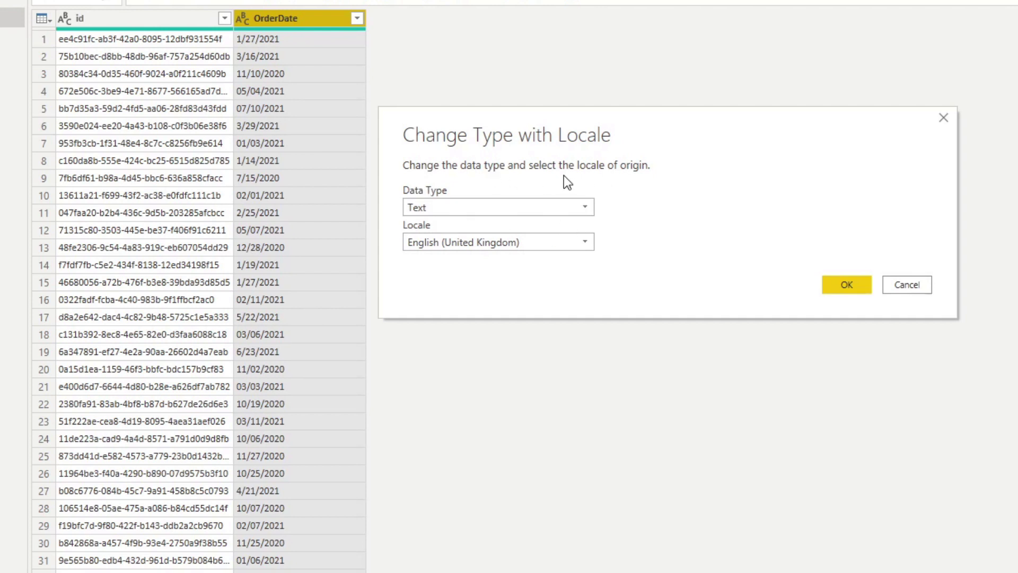
left_click(523, 247)
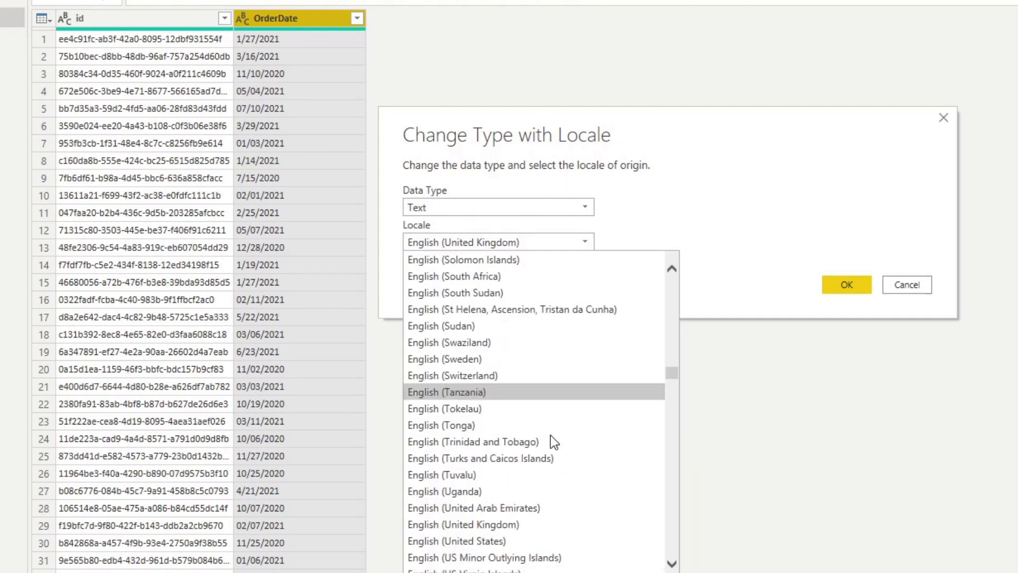
left_click(530, 542)
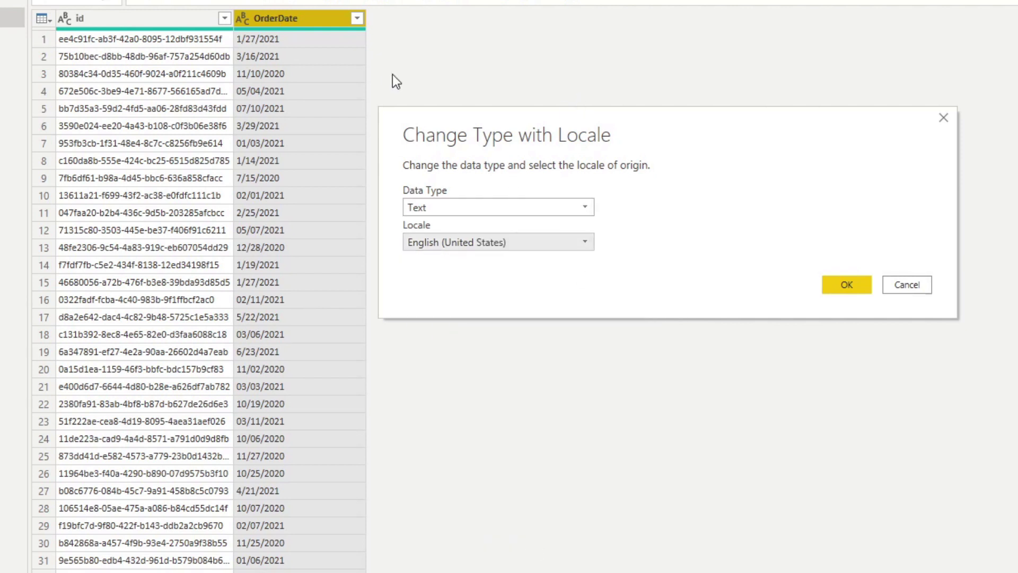
left_click(501, 212)
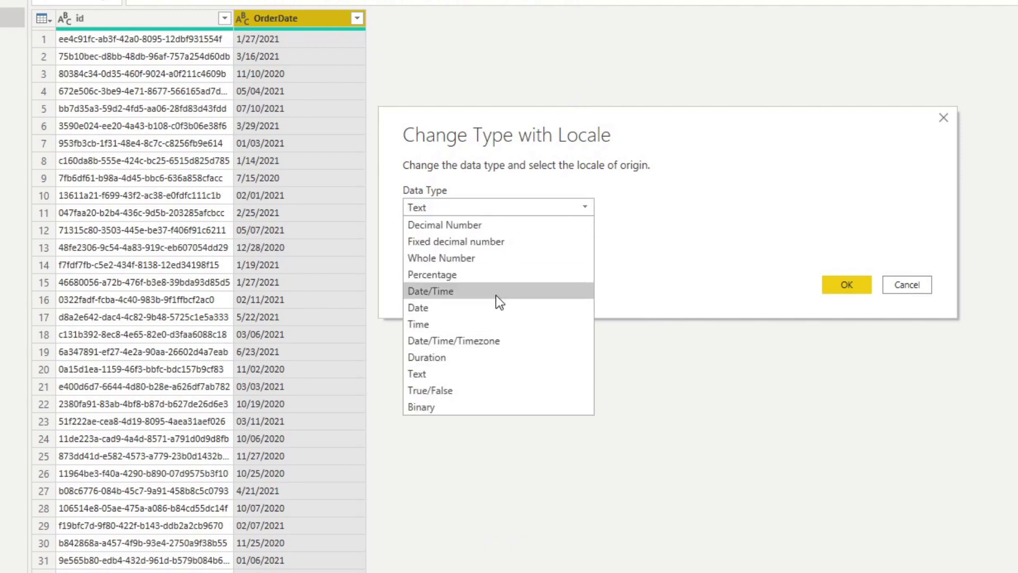
left_click(492, 307)
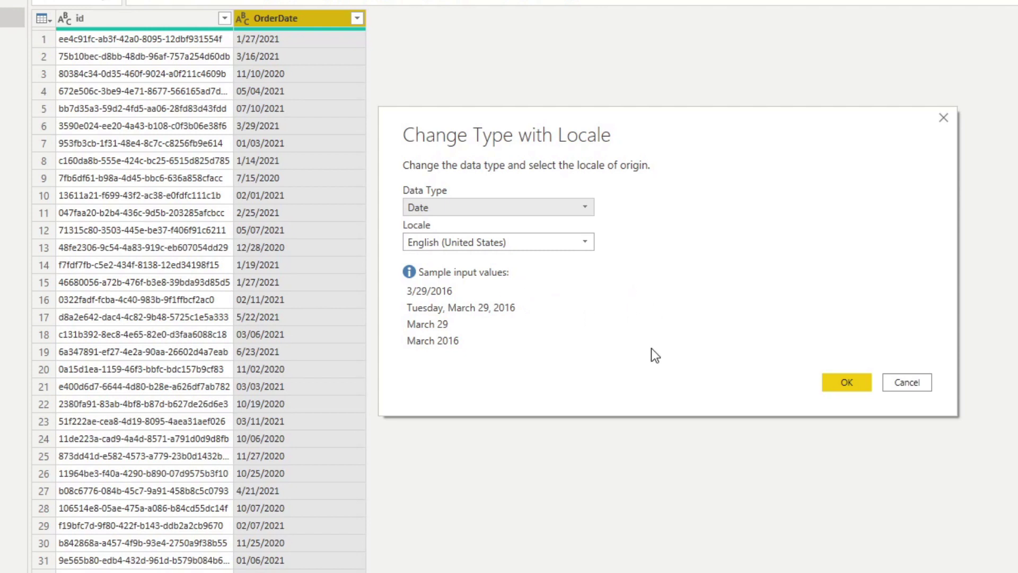
left_click(847, 382)
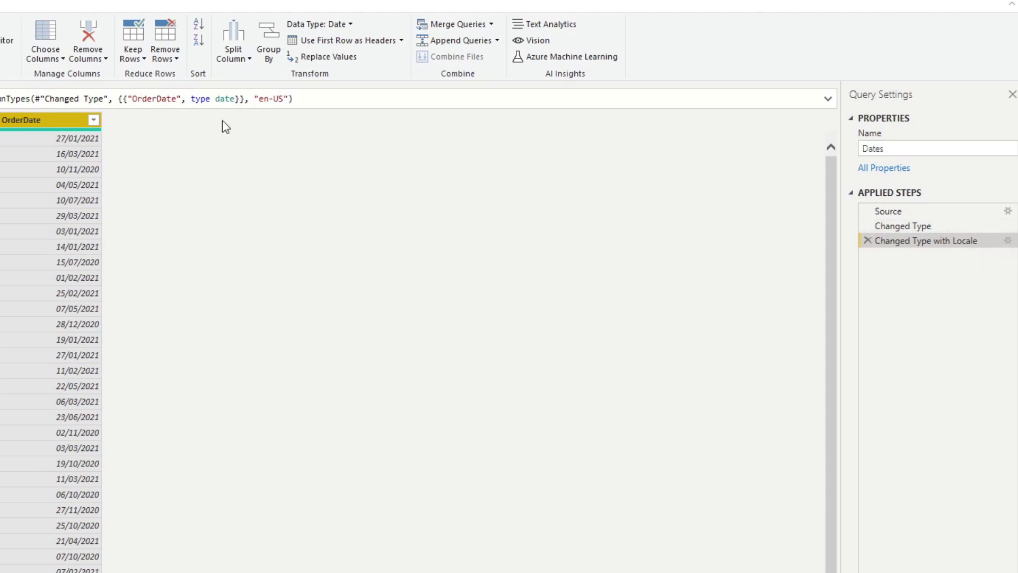
Inspect the "en-US" argument in the Changed Type with Locale formula and delete that applied step
left_click(911, 228)
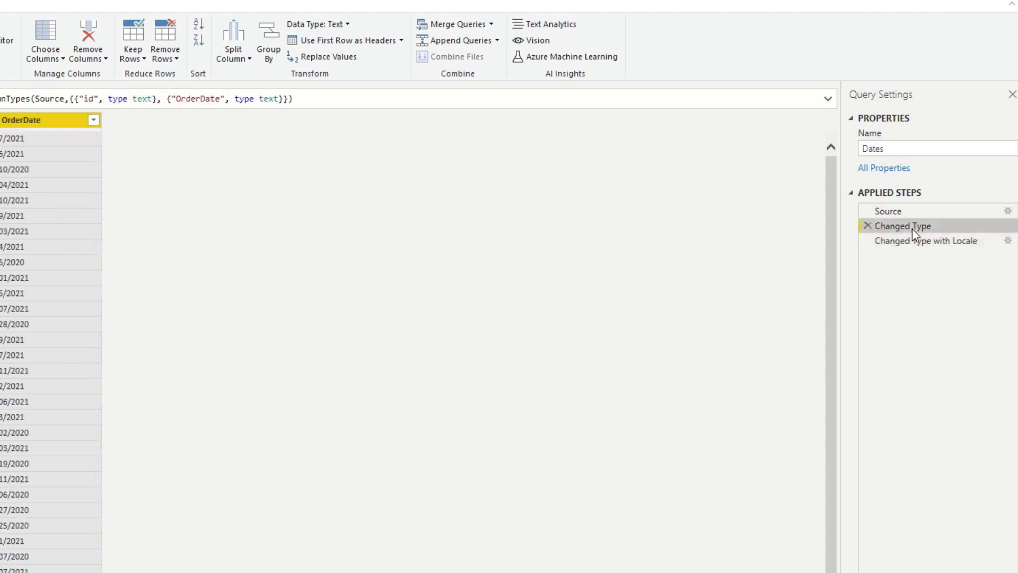
left_click(911, 241)
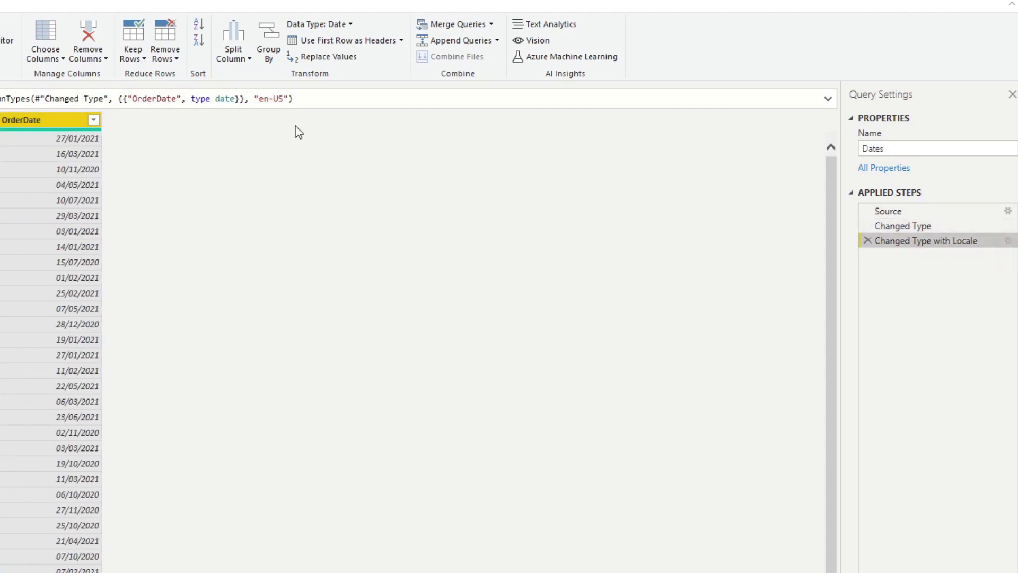
left_click(288, 99)
left_click_drag(289, 99, 244, 98)
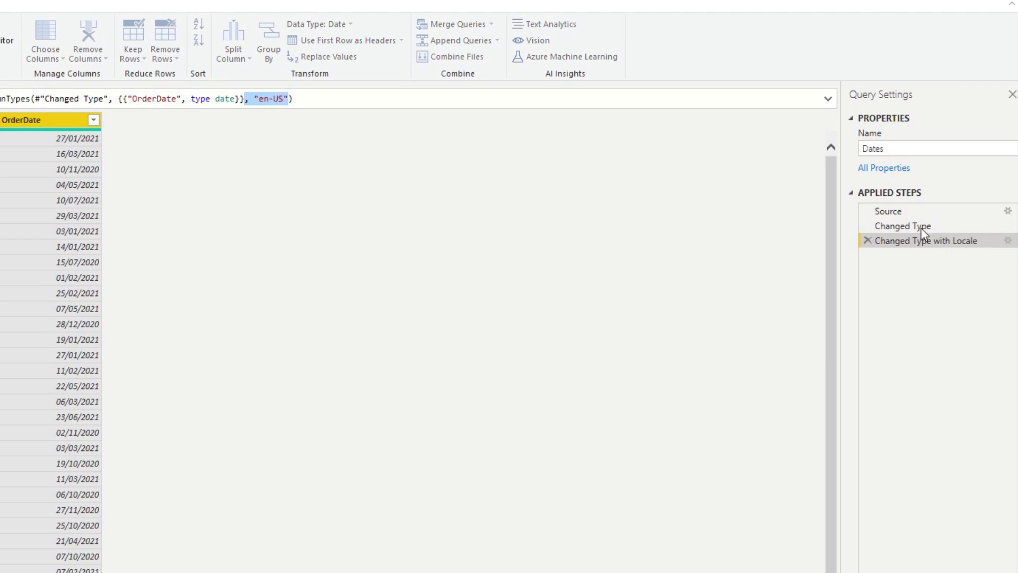
left_click(892, 244)
left_click(867, 240)
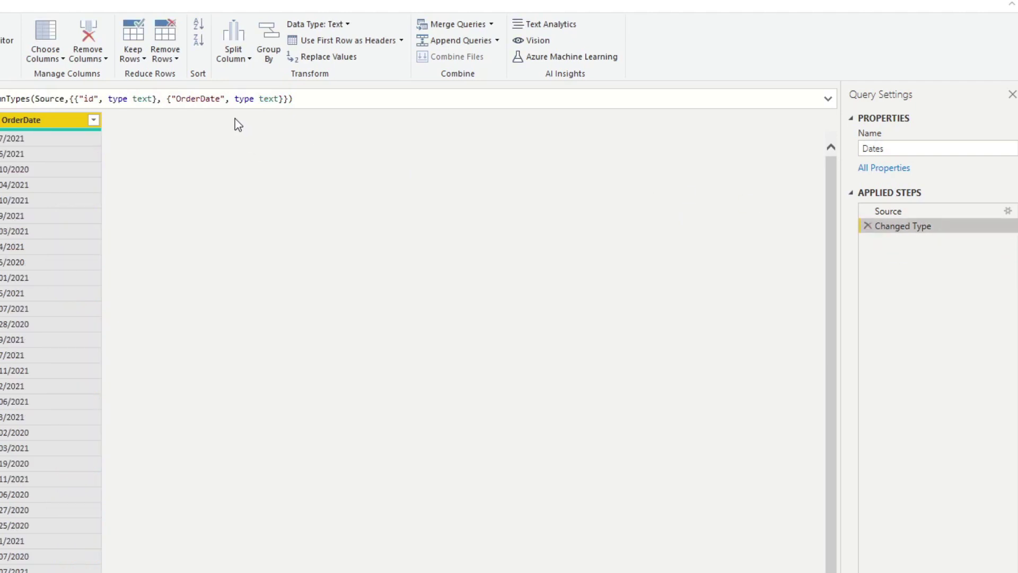
Edit the Changed Type formula so OrderDate becomes type date, adding "en-US" as the culture argument
left_click(293, 98)
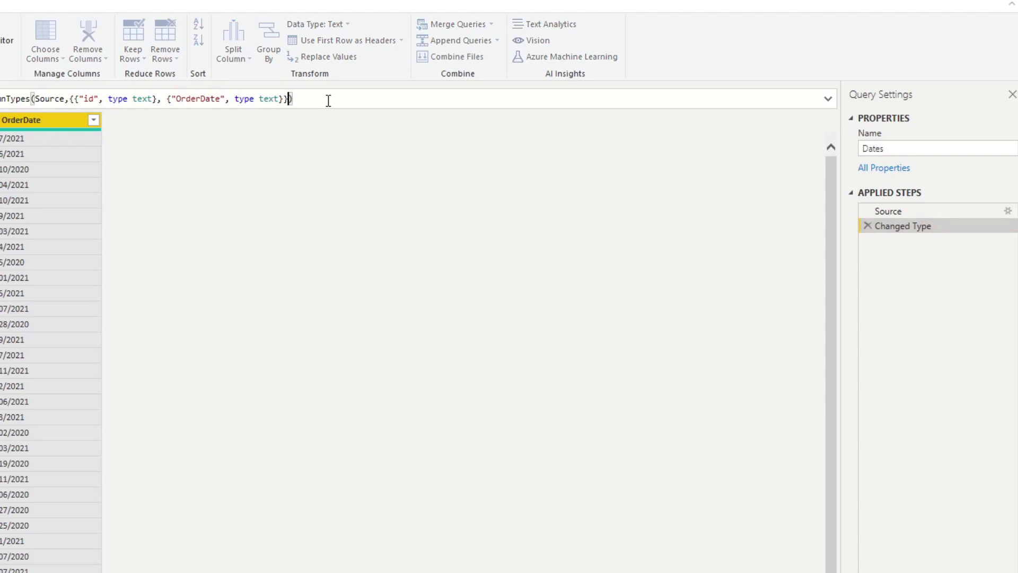
type(", \"en-US\"")
double_click(268, 100)
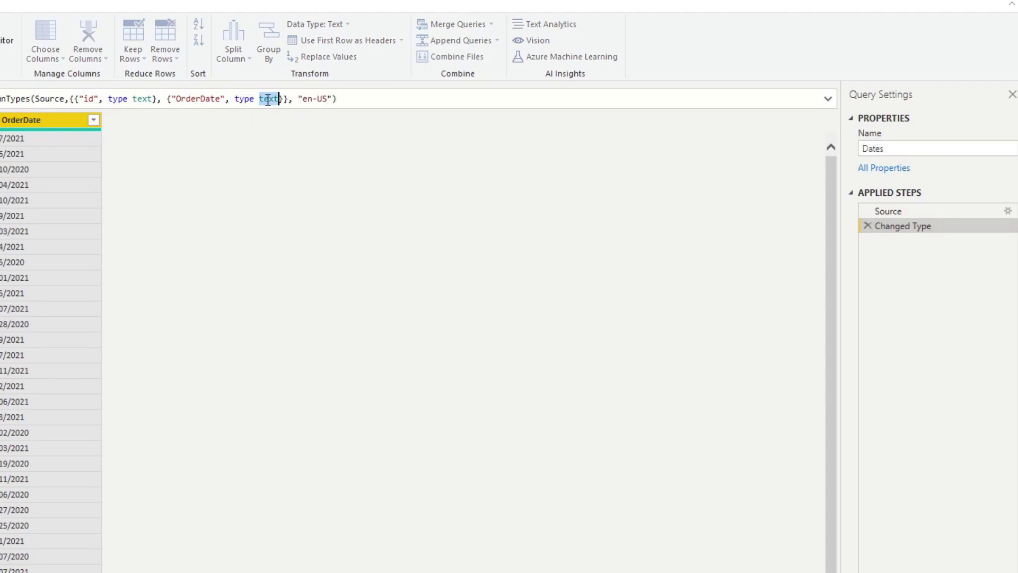
type("date")
left_click(351, 95)
key("Return")
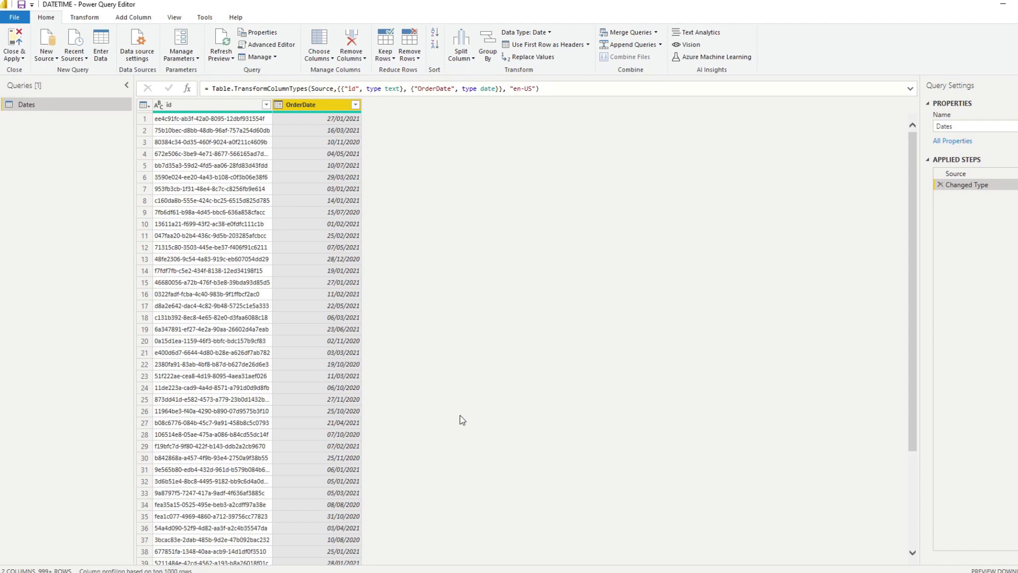
Open a blank Notepad document for keeping formula snippets
key("super")
type("notepad")
key("Return")
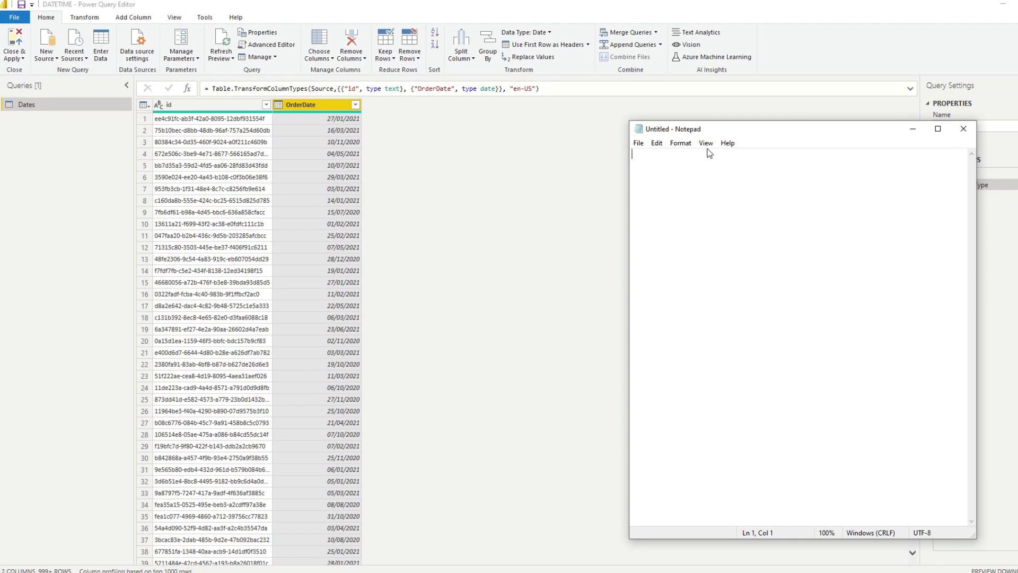
Delete the Changed Type step from the Dates query and start a custom column named Order Date
left_click(533, 172)
key("Delete")
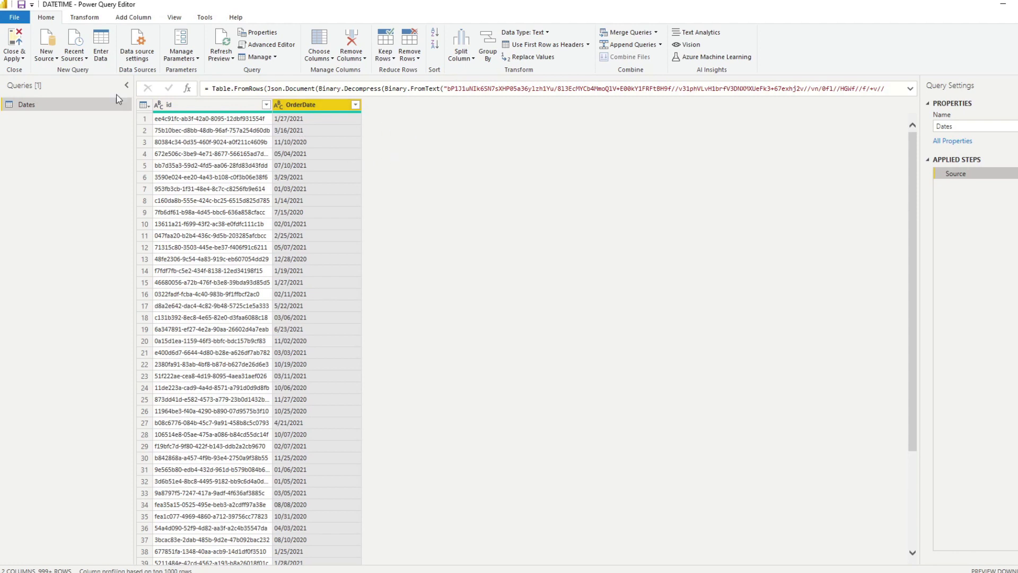
left_click(137, 16)
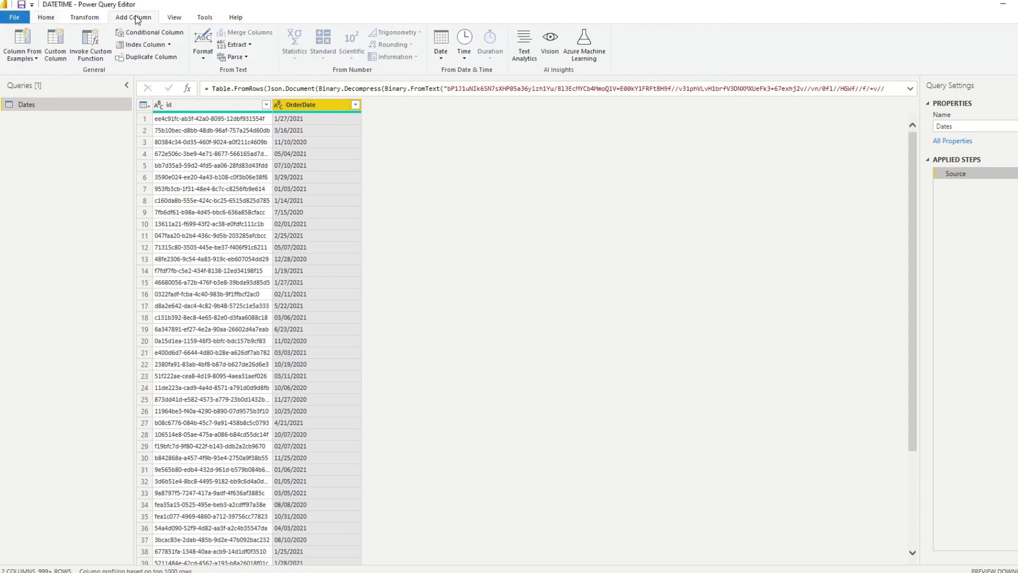
left_click(52, 42)
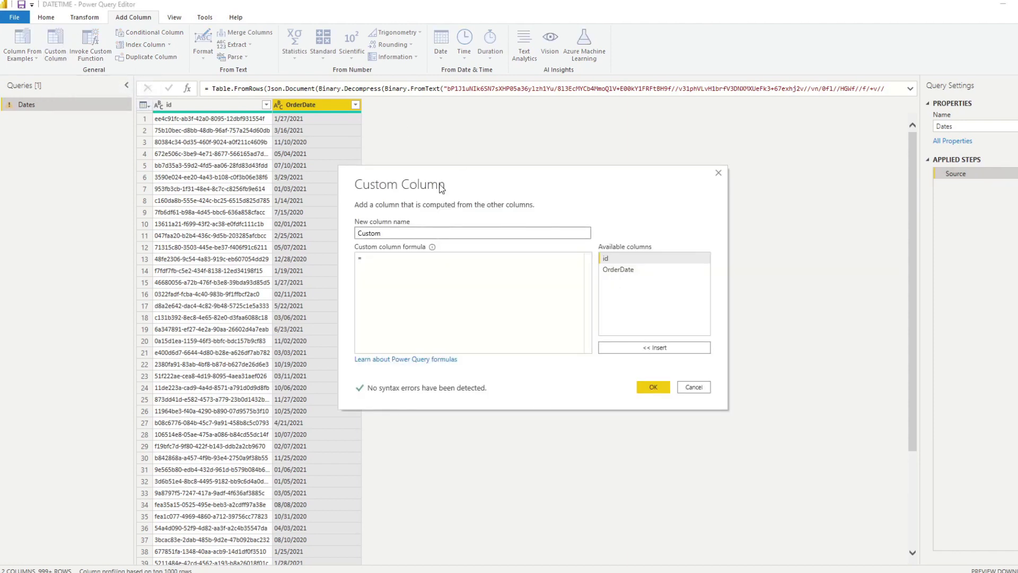
left_click_drag(440, 187, 663, 175)
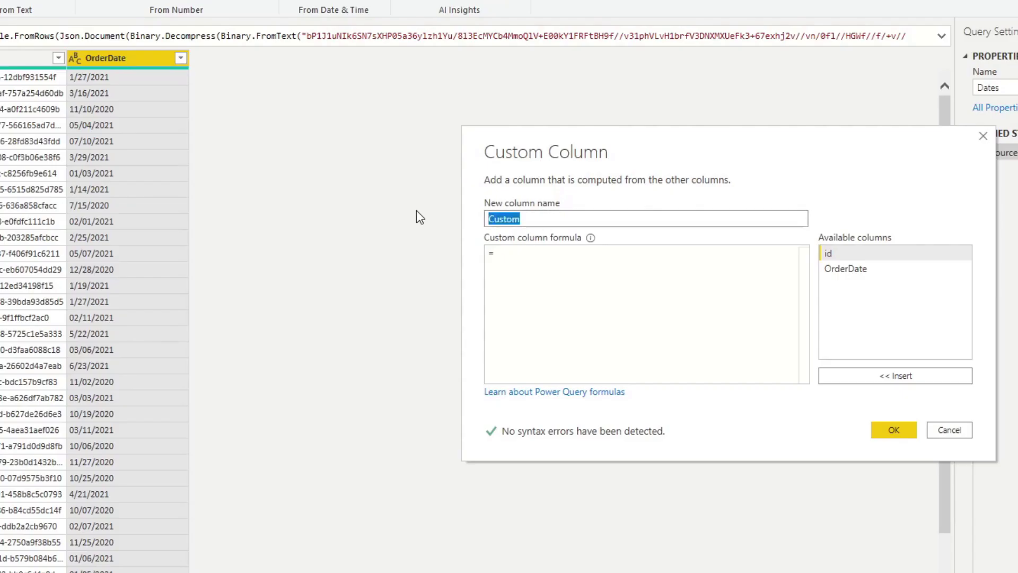
type("Order Date")
left_click(563, 276)
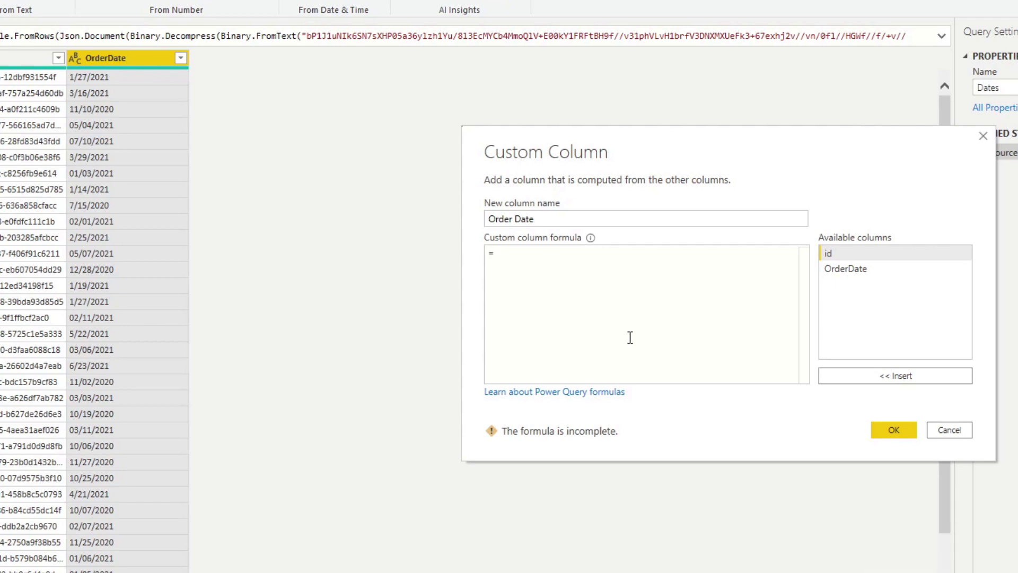
Create the Order Date column with the formula Text.BeforeDelimiter([OrderDate], "/") to extract the month part
left_click(531, 253)
type("Text.A")
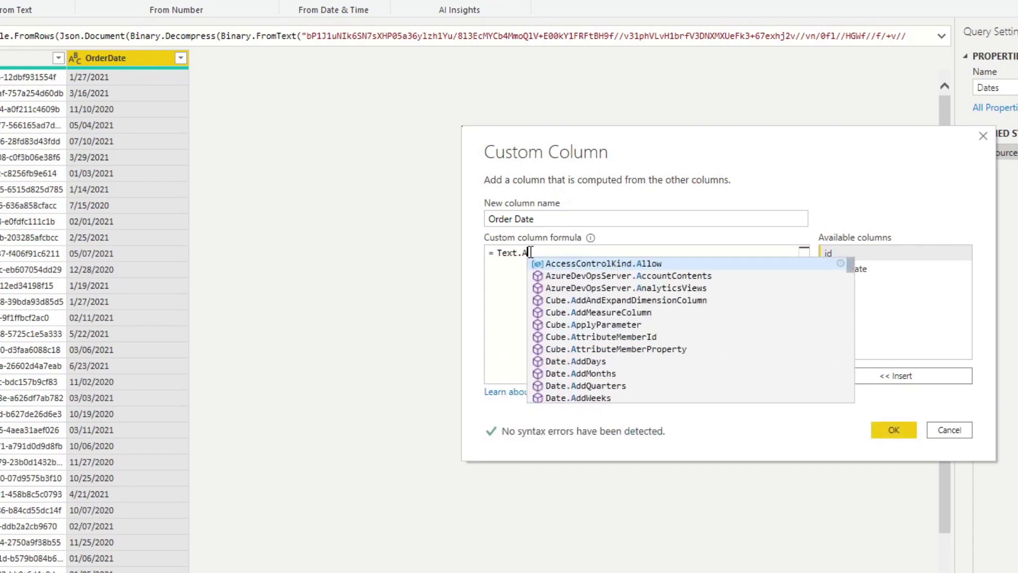
key("BackSpace")
type("A")
key("BackSpace")
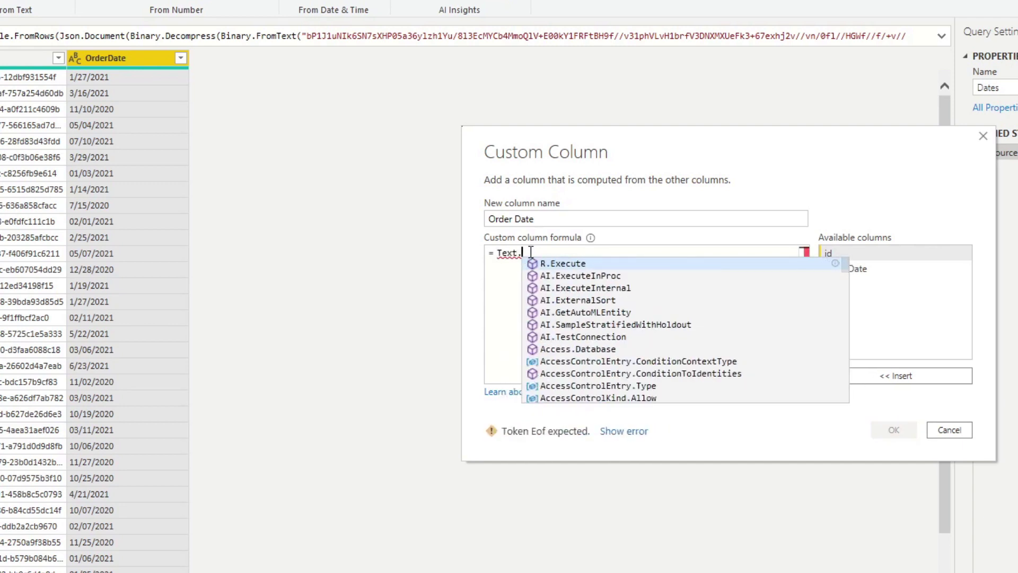
type("Before")
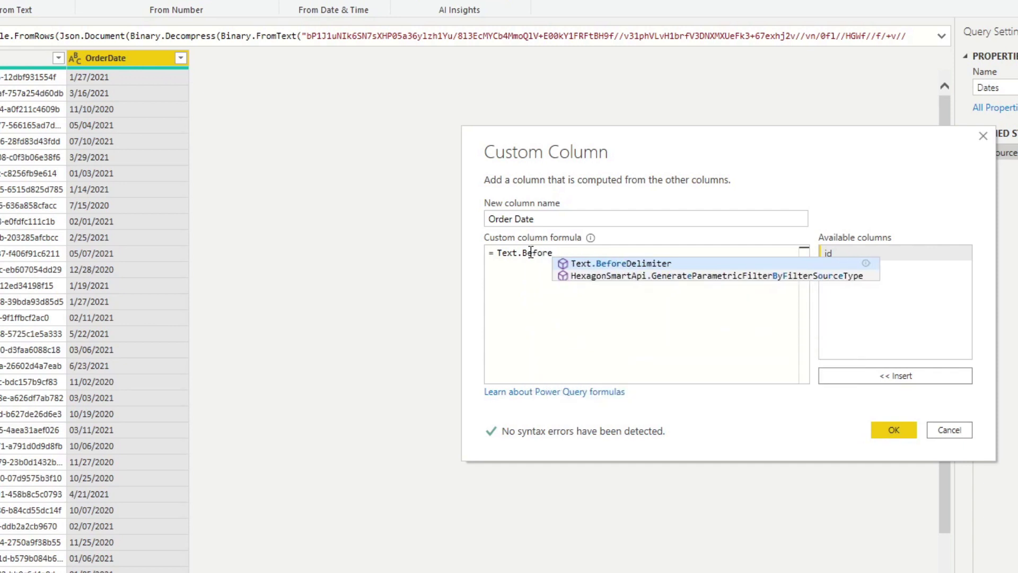
type("Delim")
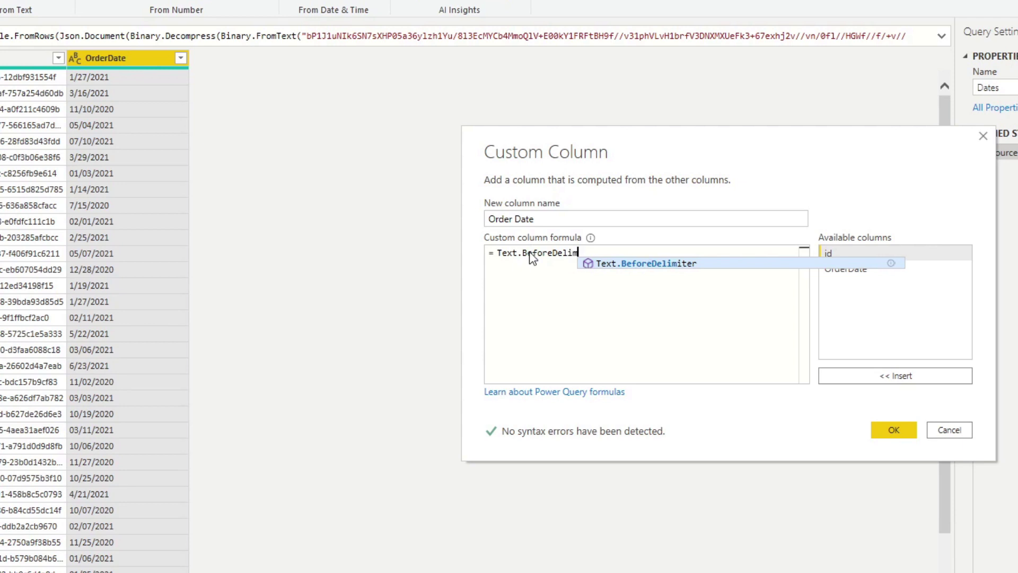
type("iter(")
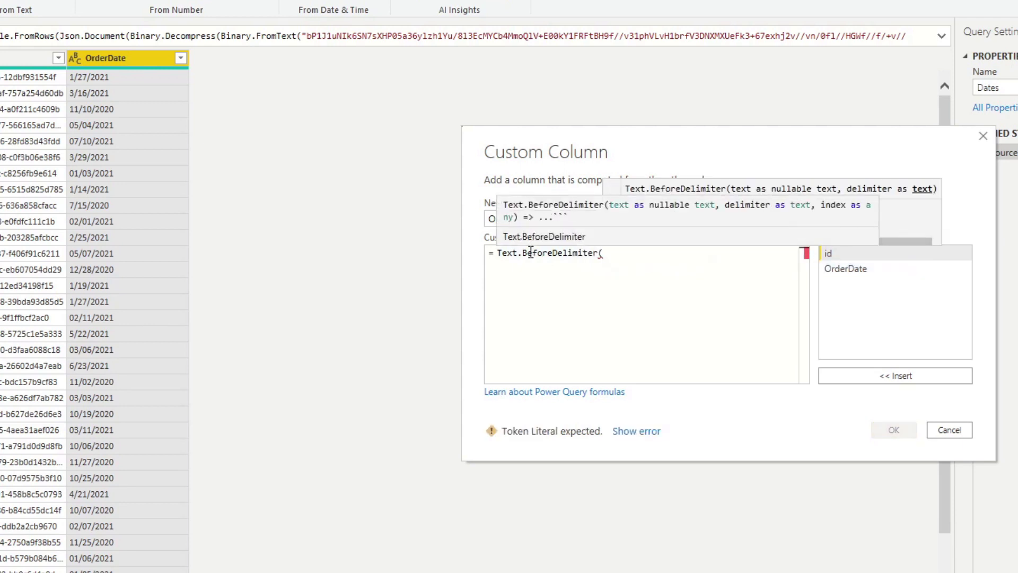
double_click(869, 269)
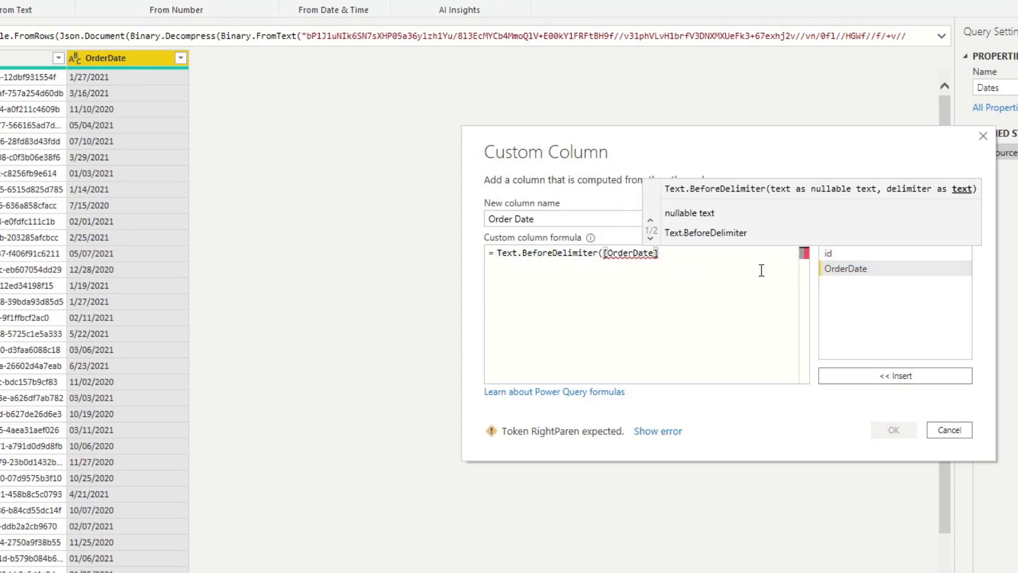
type(", \"/\"")
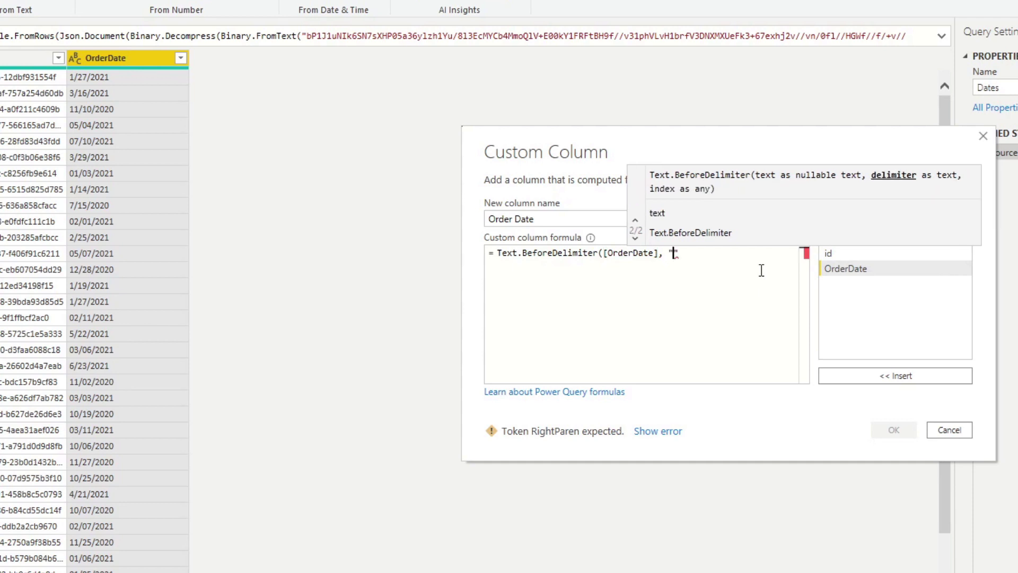
type(")")
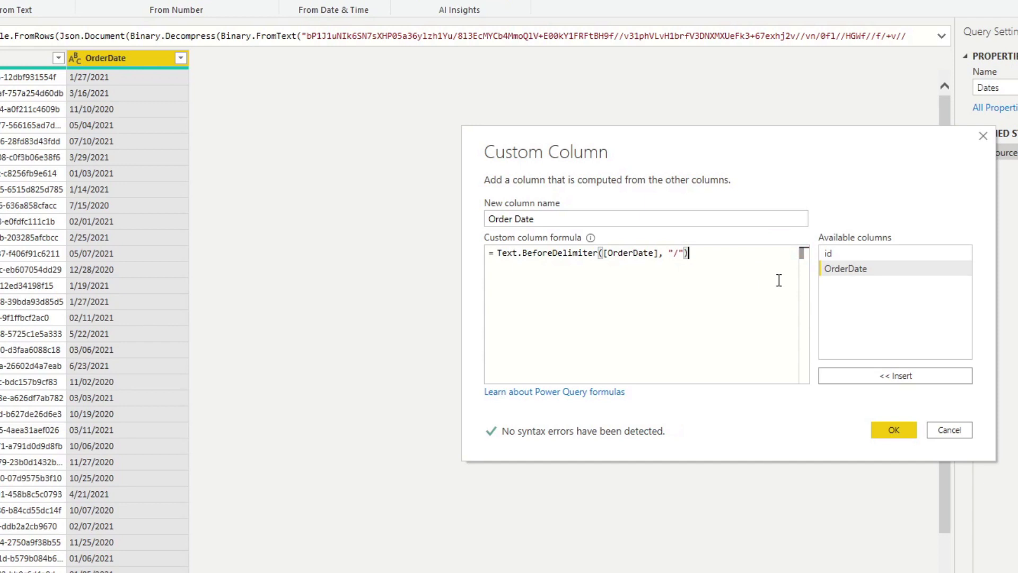
left_click(892, 431)
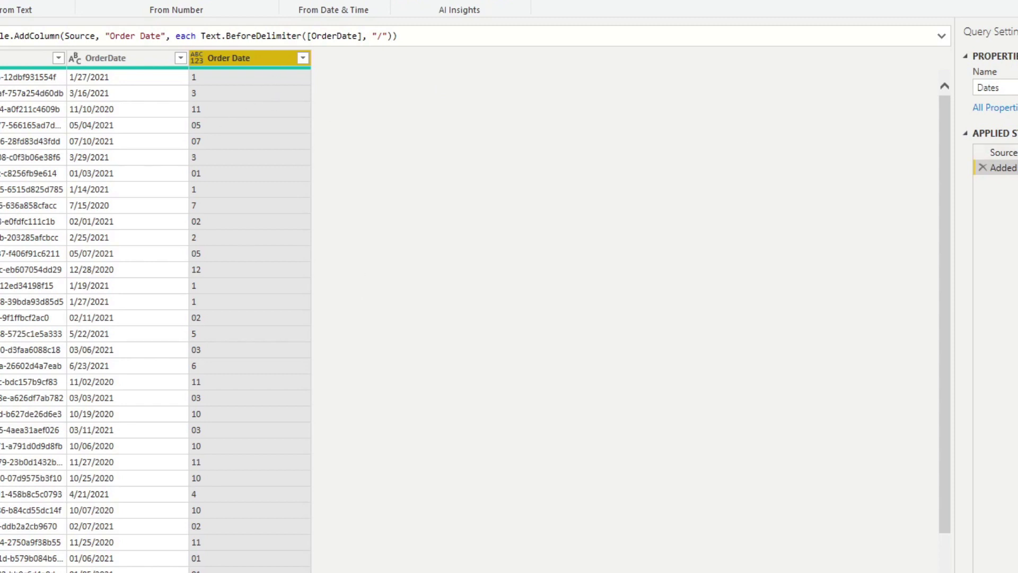
Copy the custom column's Text.BeforeDelimiter formula into the blank Notepad document and label it "month"
left_click_drag(432, 271, 72, 275)
key("ctrl+c")
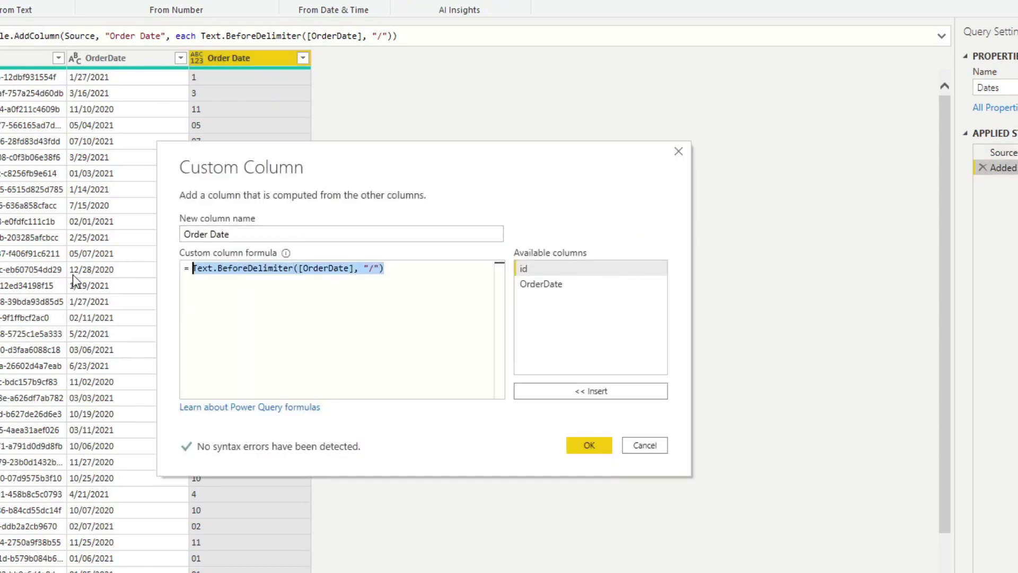
left_click_drag(324, 152, 454, 132)
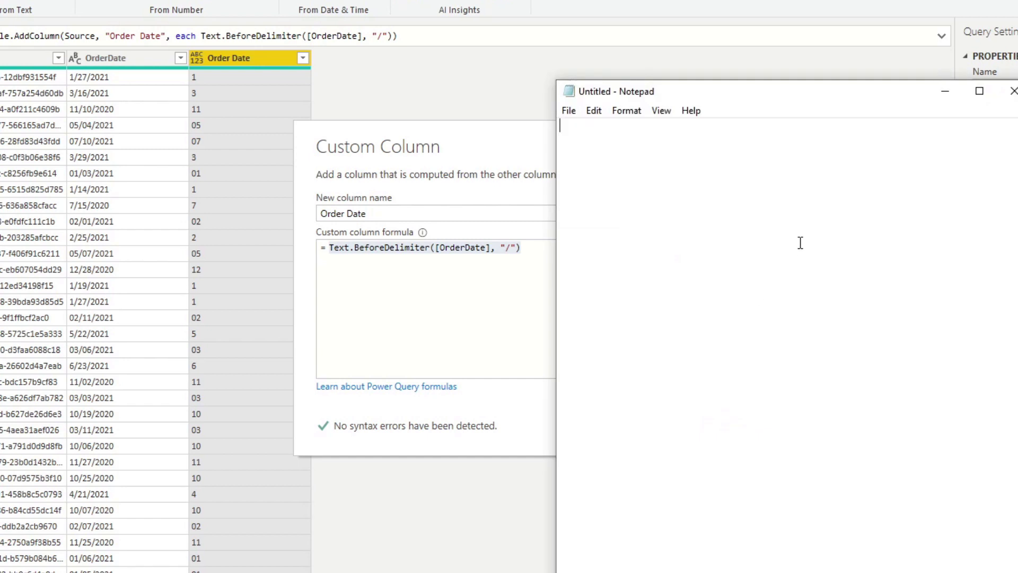
key("ctrl+v")
key("Return")
type("month")
key("alt+Tab")
Change the Order Date formula to Text.AfterDelimiter([OrderDate], "/") and apply it
left_click(612, 294)
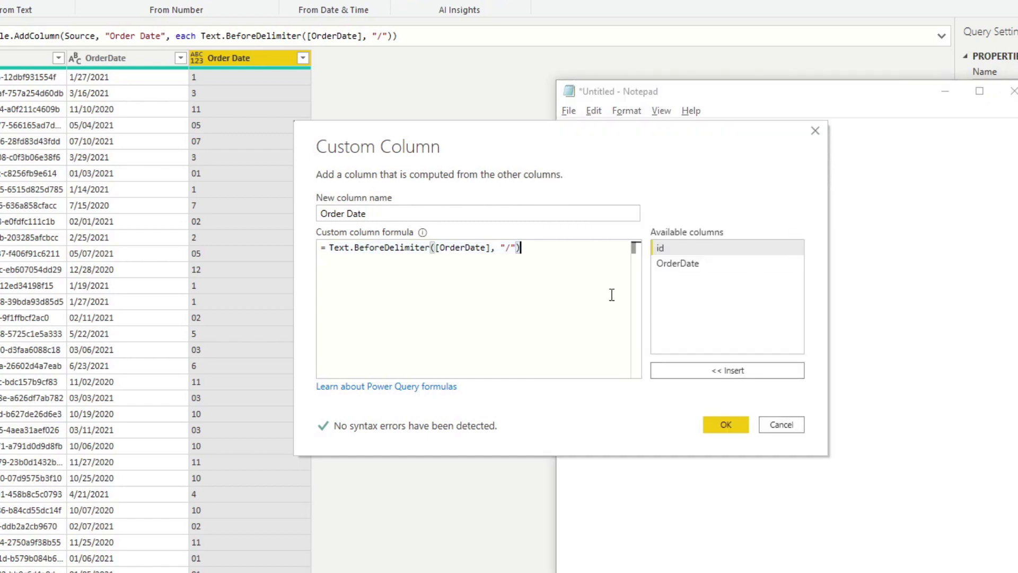
left_click(386, 248)
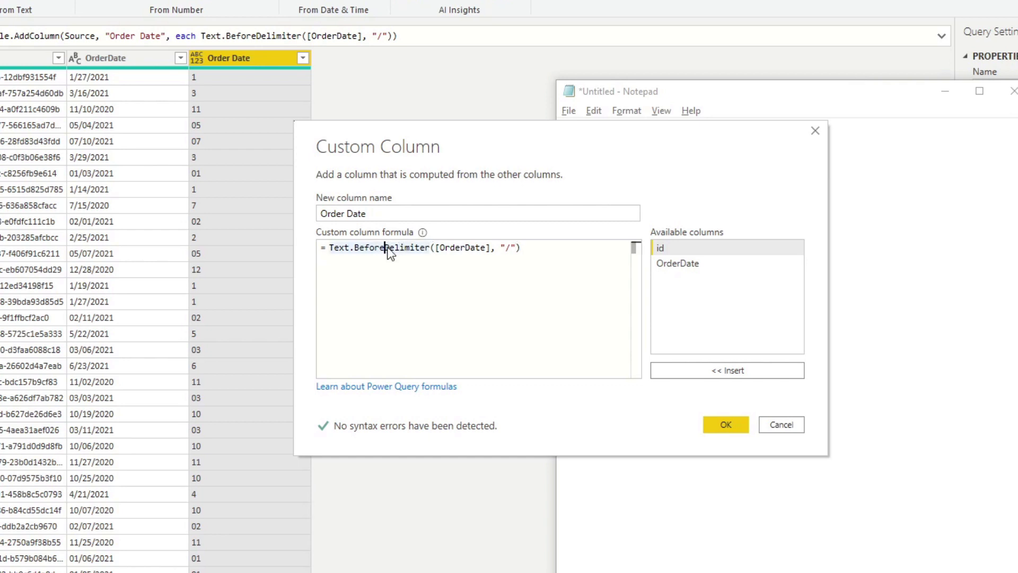
key("BackSpace")
key("BackSpace")
key("BackSpace")
key("BackSpace")
key("BackSpace")
key("BackSpace")
type("After")
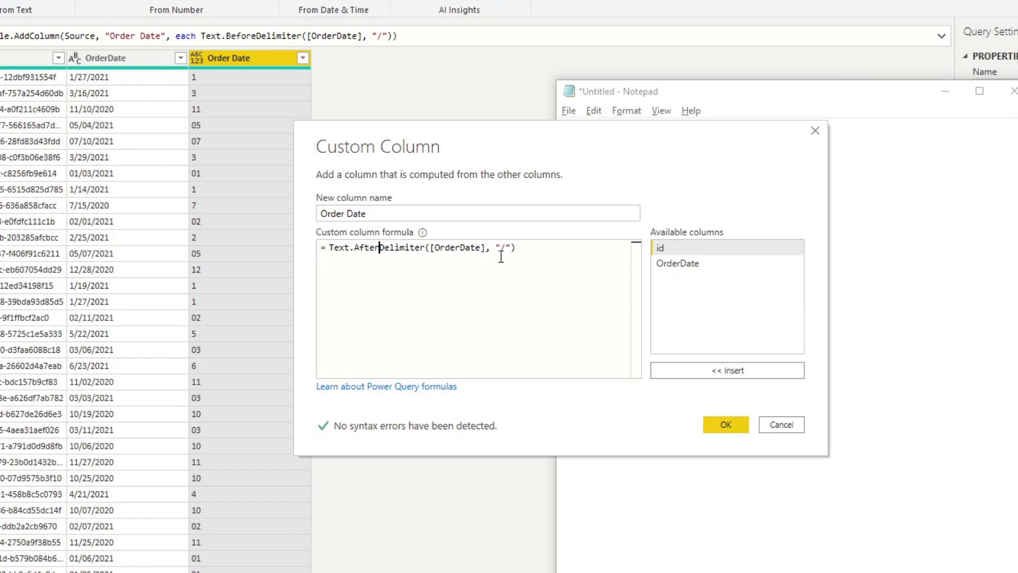
left_click(718, 424)
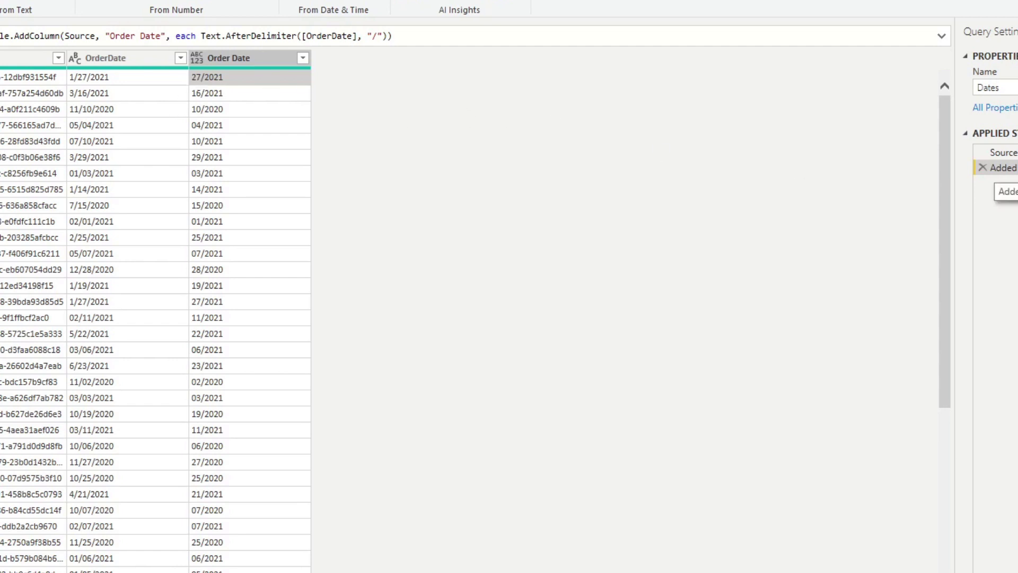
Nest the formula as Text.BeforeDelimiter( Text.AfterDelimiter([OrderDate], "/"), "/") so Order Date extracts the day part
left_click(1010, 167)
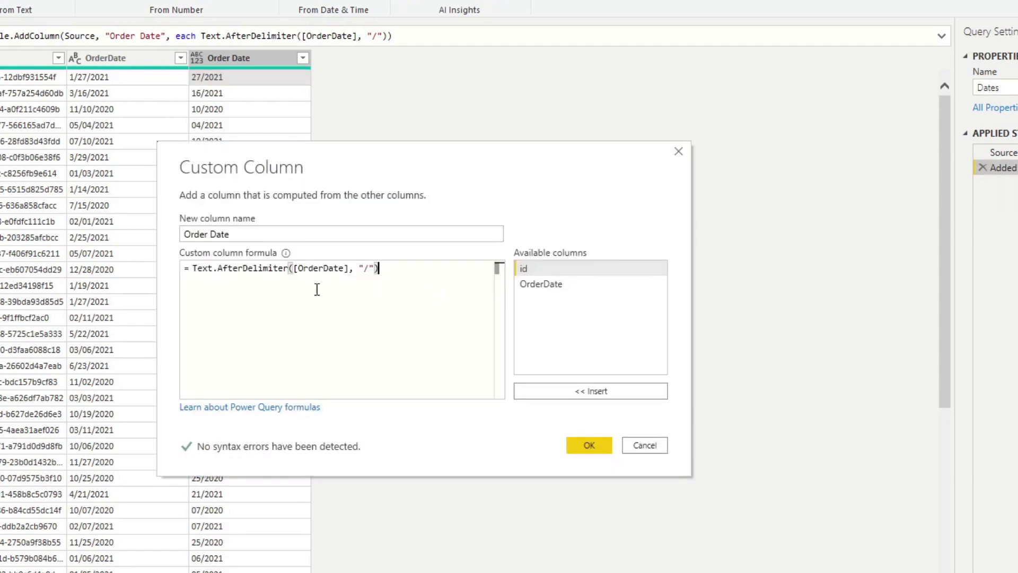
left_click_drag(317, 289, 150, 282)
key("ctrl+c")
key("Delete")
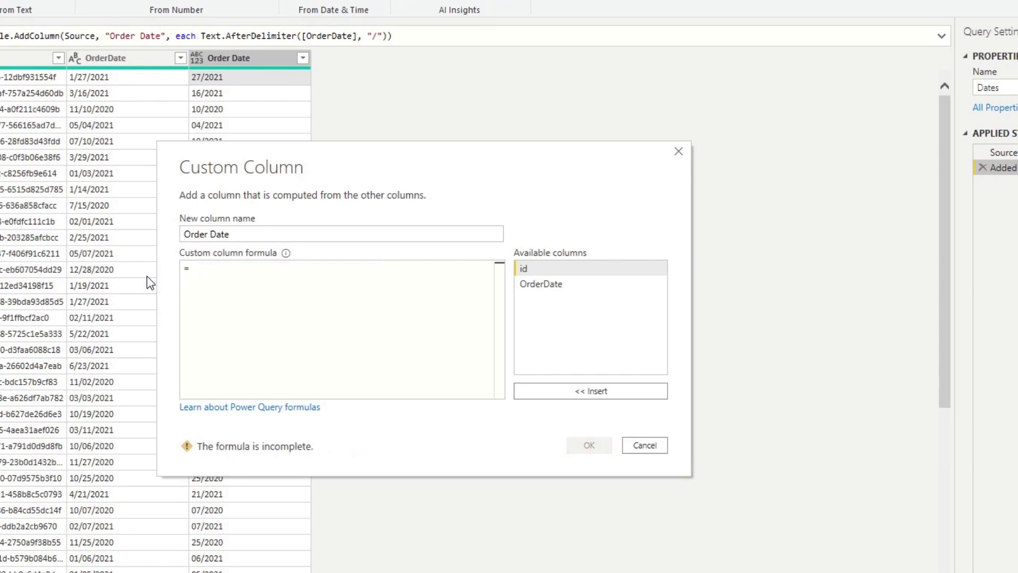
type("Text.")
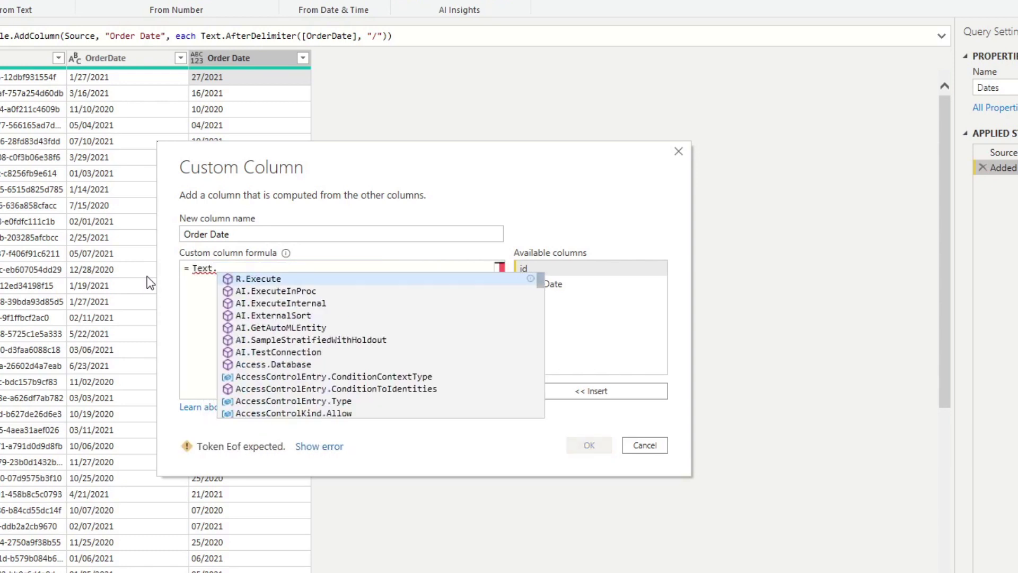
type("Before")
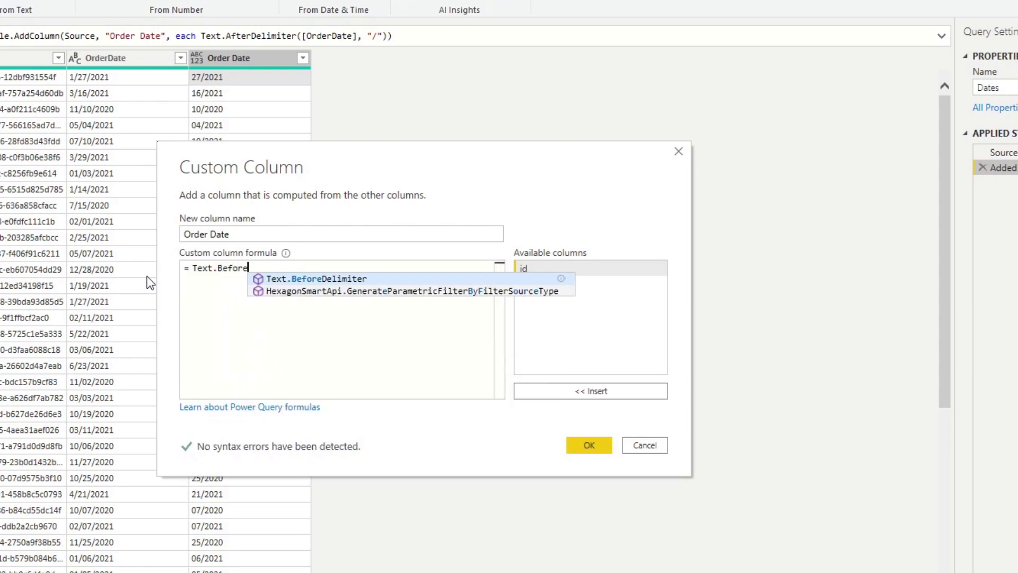
type("De")
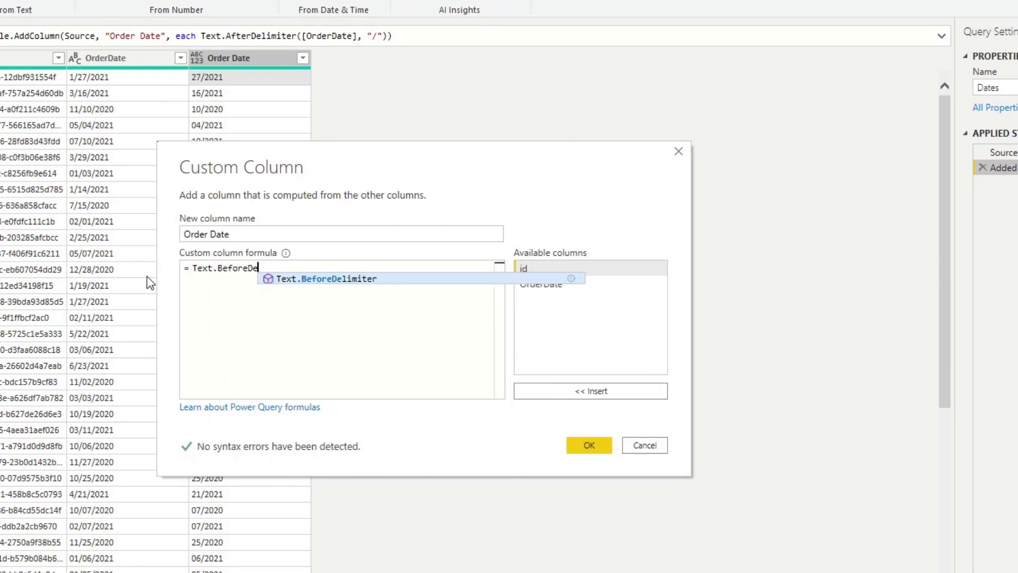
type("limiter(")
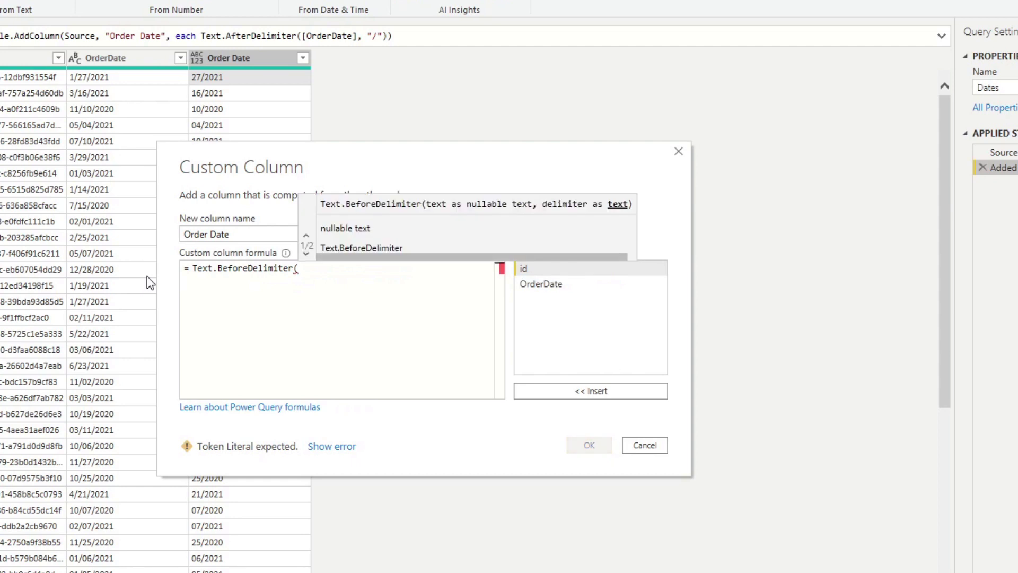
key("ctrl+v")
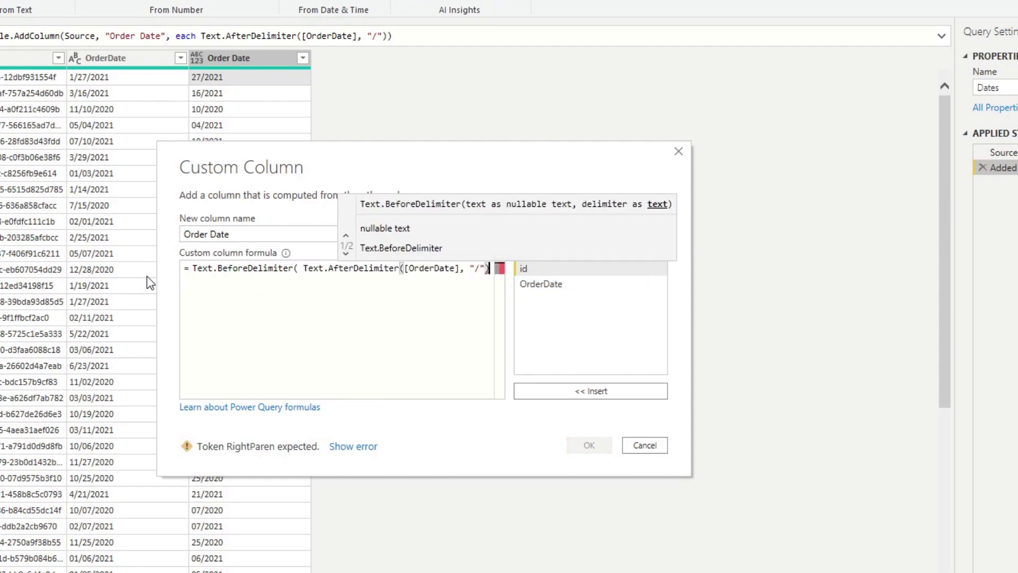
key("Return")
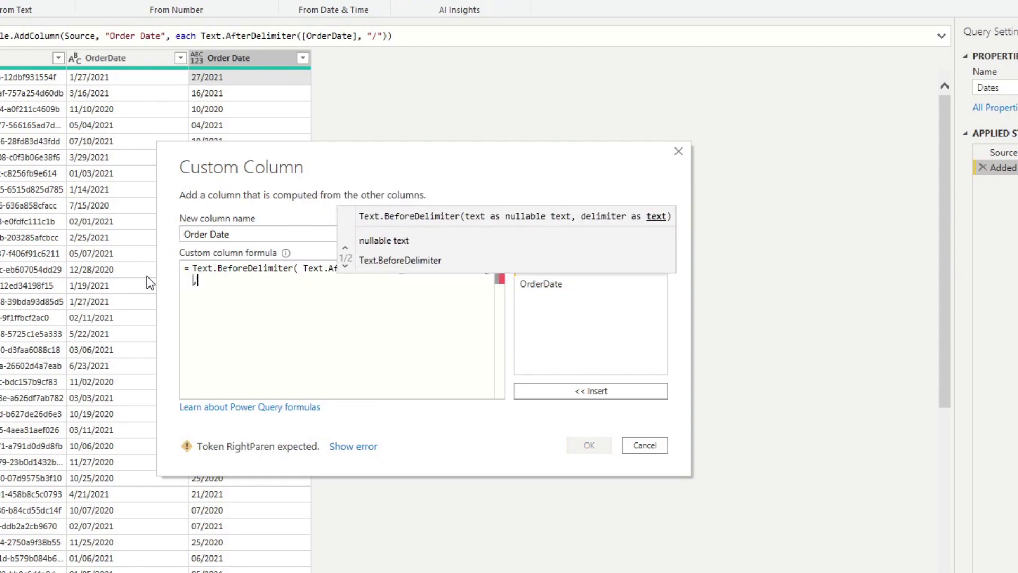
type(",")
key("Down")
type("/\")")
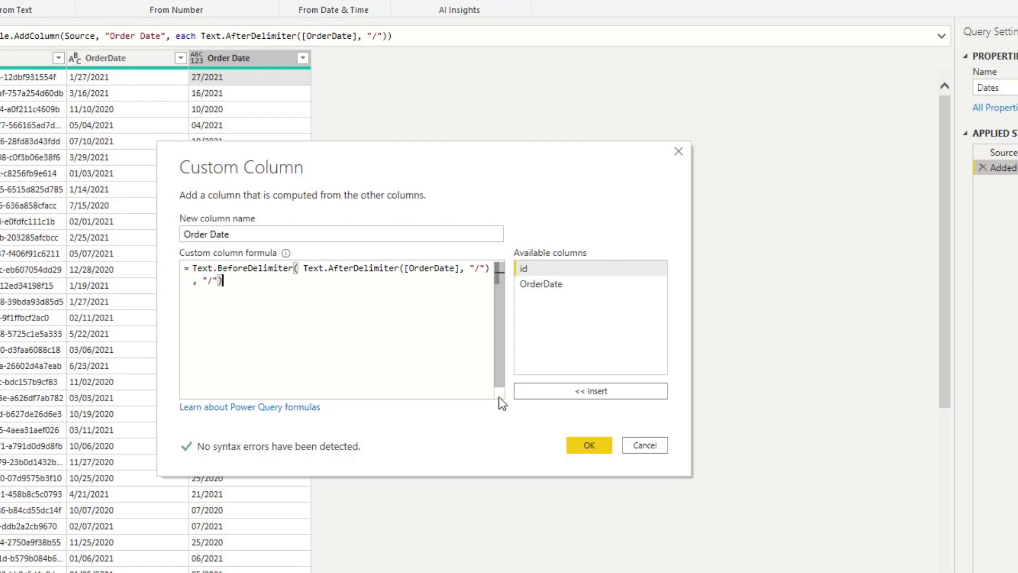
left_click(587, 447)
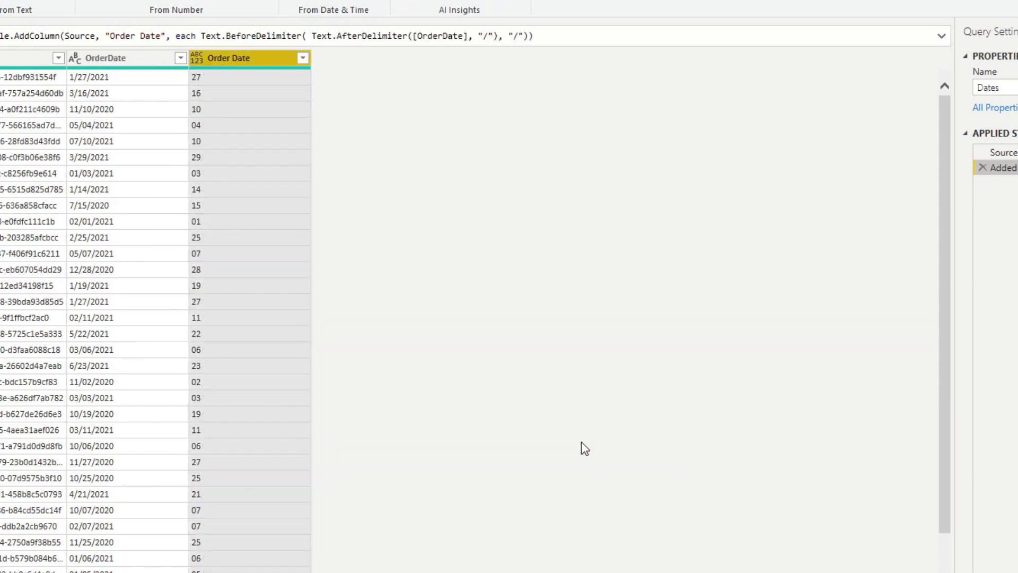
Copy the nested day formula from the Order Date custom column into Notepad, above the month formula with a blank line between
left_click(213, 125)
left_click(223, 77)
left_click(1014, 167)
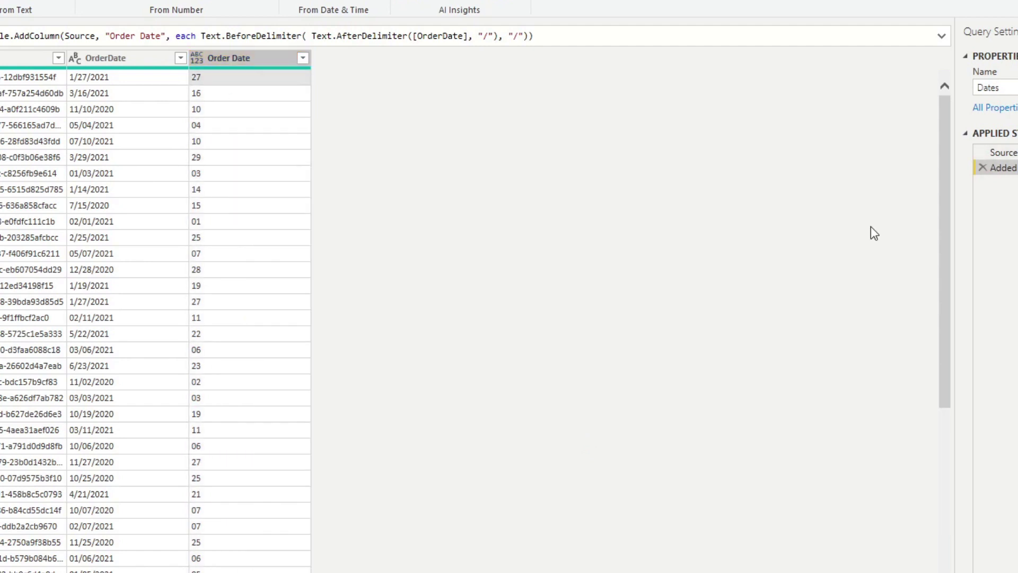
left_click_drag(390, 302, 192, 268)
key("ctrl+c")
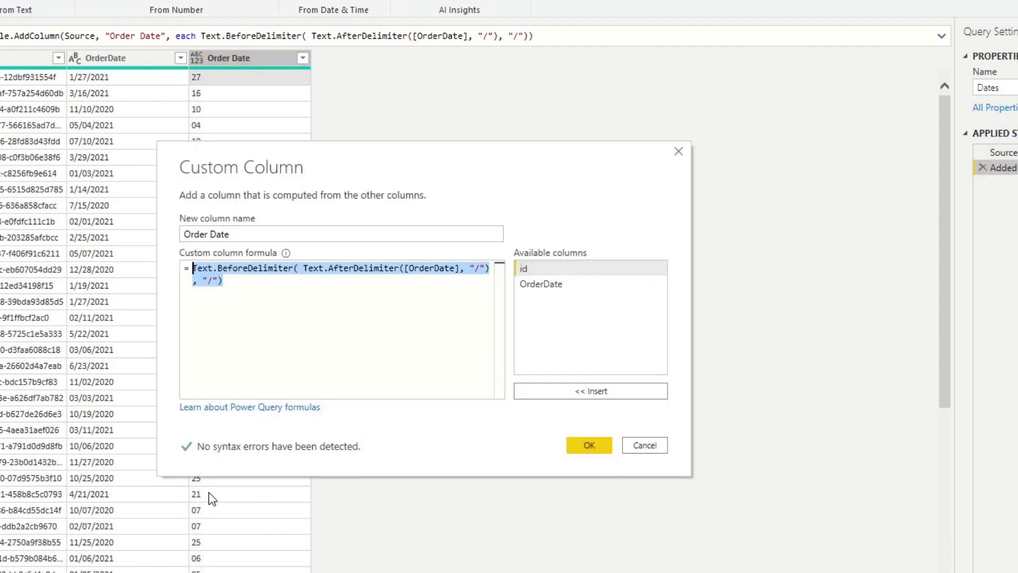
key("alt+Tab")
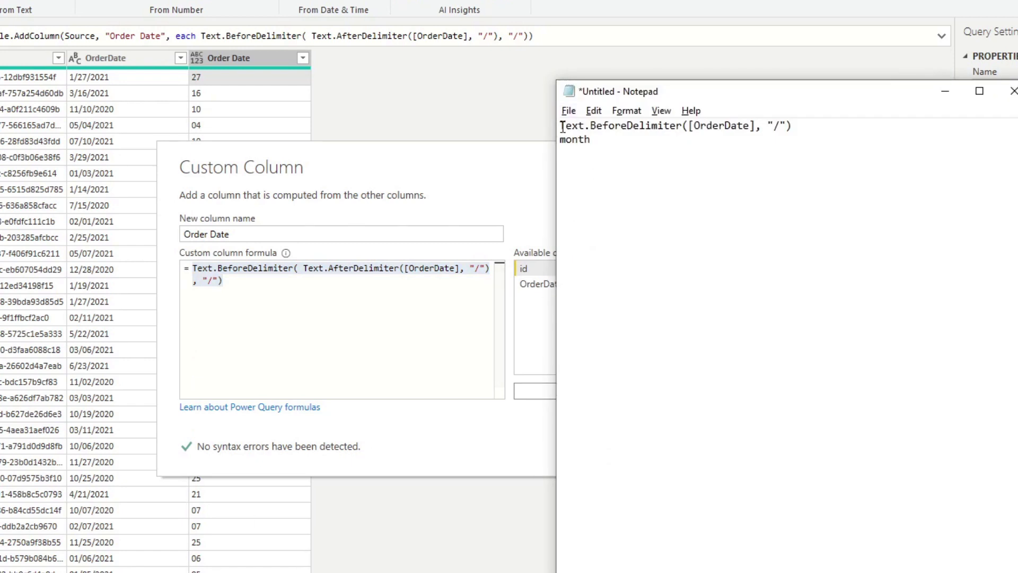
key("Return")
key("Return")
key("Up")
key("Up")
key("ctrl+v")
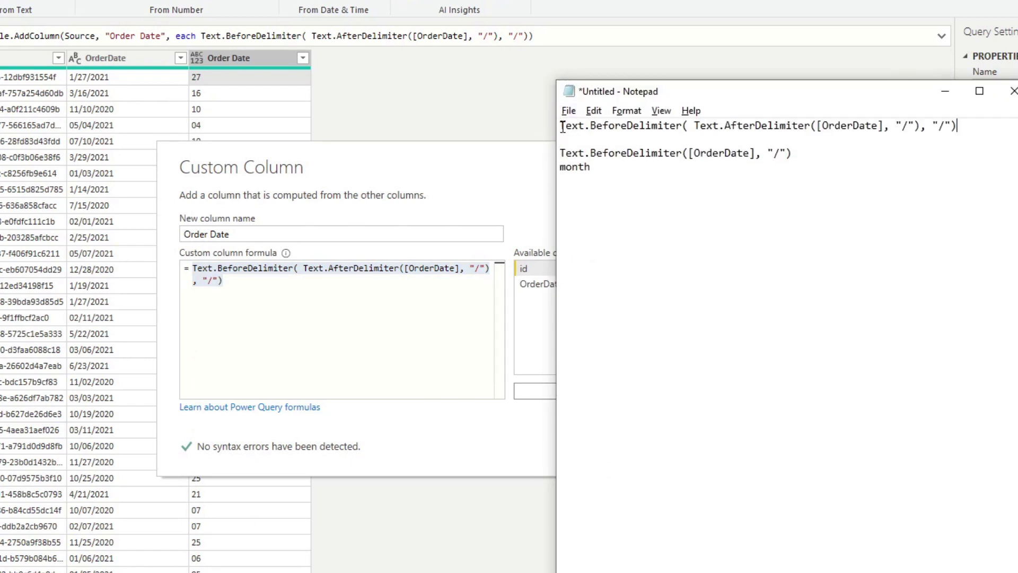
Label the pasted formula in Notepad as "day" on the line beneath it
key("Return")
type("day")
key("Return")
key("BackSpace")
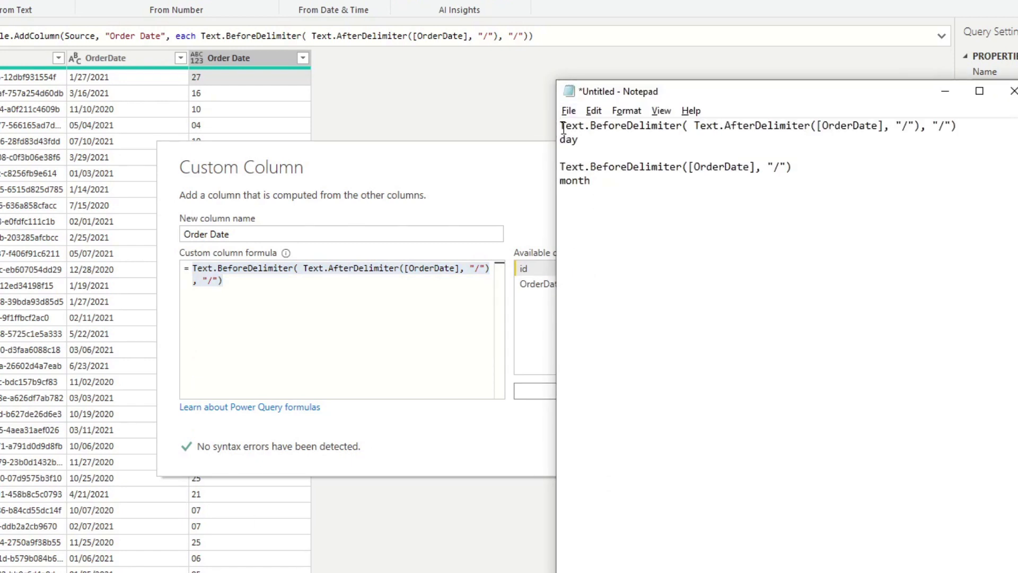
Change the outer function of the Order Date formula to Text.AfterDelimiter so it extracts the year, and apply it
key("alt+Tab")
left_click(276, 278)
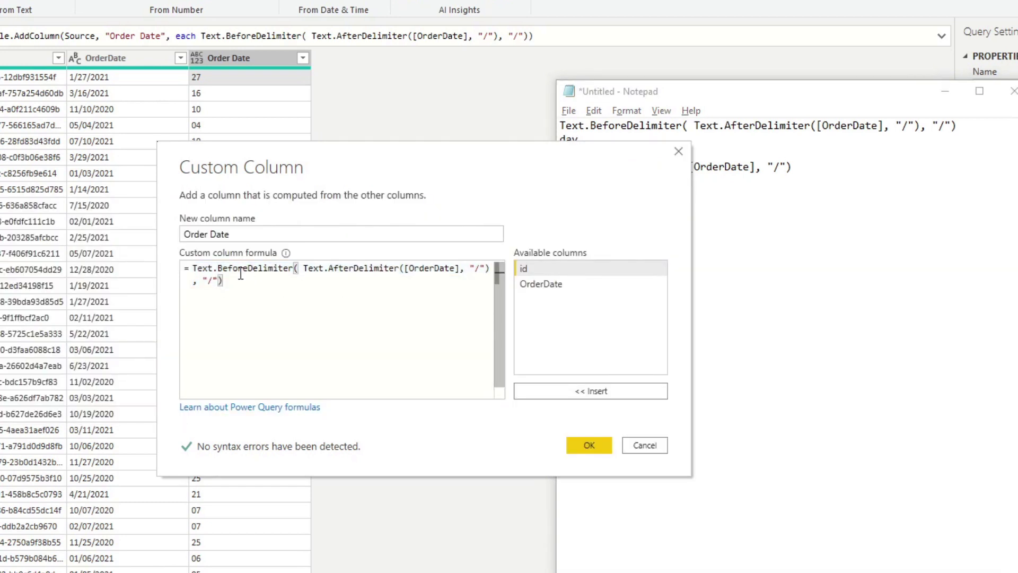
mouse_move(247, 274)
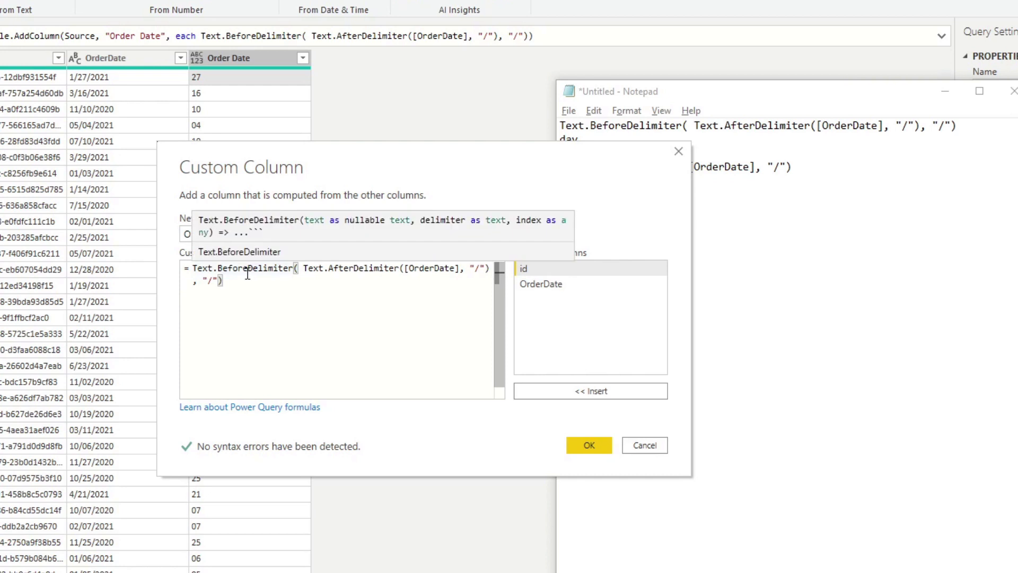
left_click_drag(248, 270, 217, 269)
type("After")
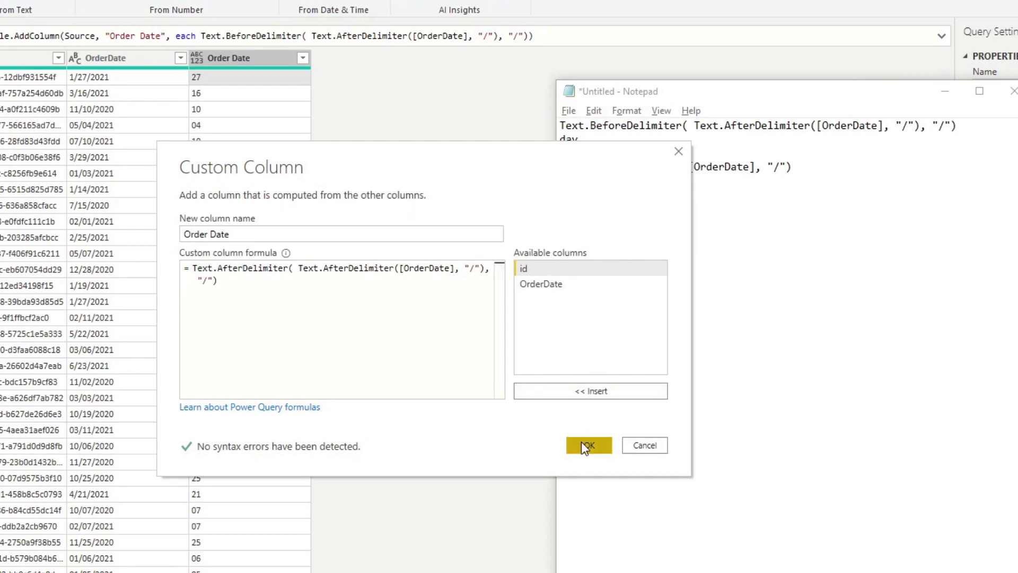
left_click(584, 446)
left_click(294, 173)
Copy the nested Text.AfterDelimiter formula into Notepad below the month entry, label it "year", and close the Custom Column dialog
key("alt+Tab")
key("alt+Tab")
left_click(1013, 167)
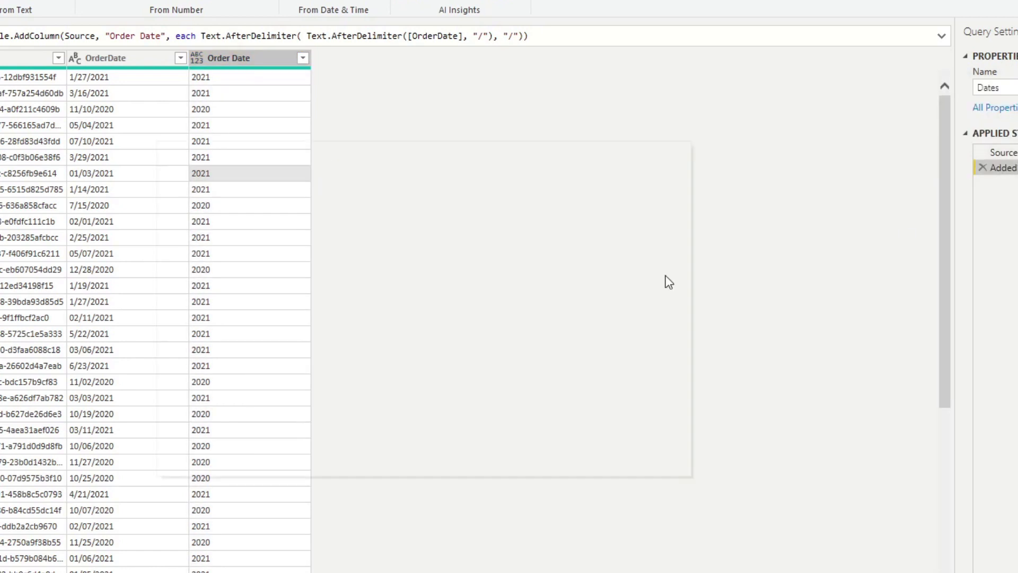
key("ctrl+c")
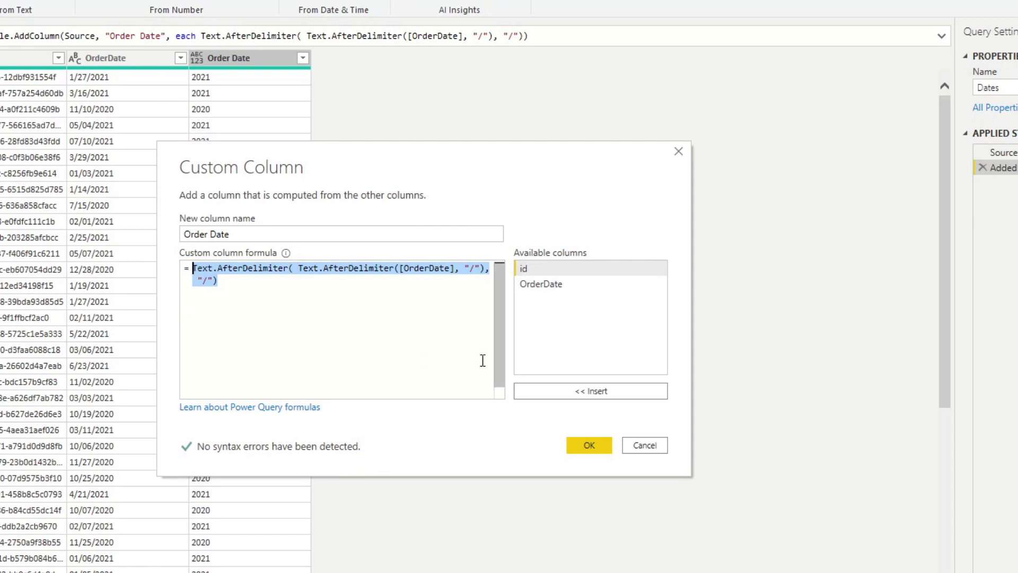
key("alt+Tab")
key("ctrl+v")
type("yea")
left_click(470, 355)
key("Escape")
key("alt+Tab")
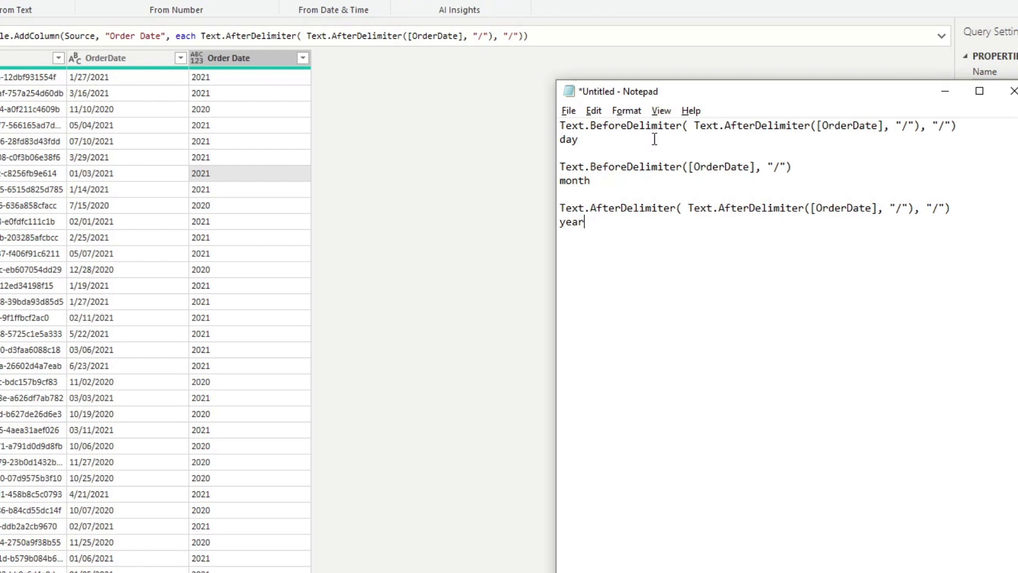
Replace the Order Date custom column formula with the day formula from Notepad, followed by & "/" &
left_click(416, 169)
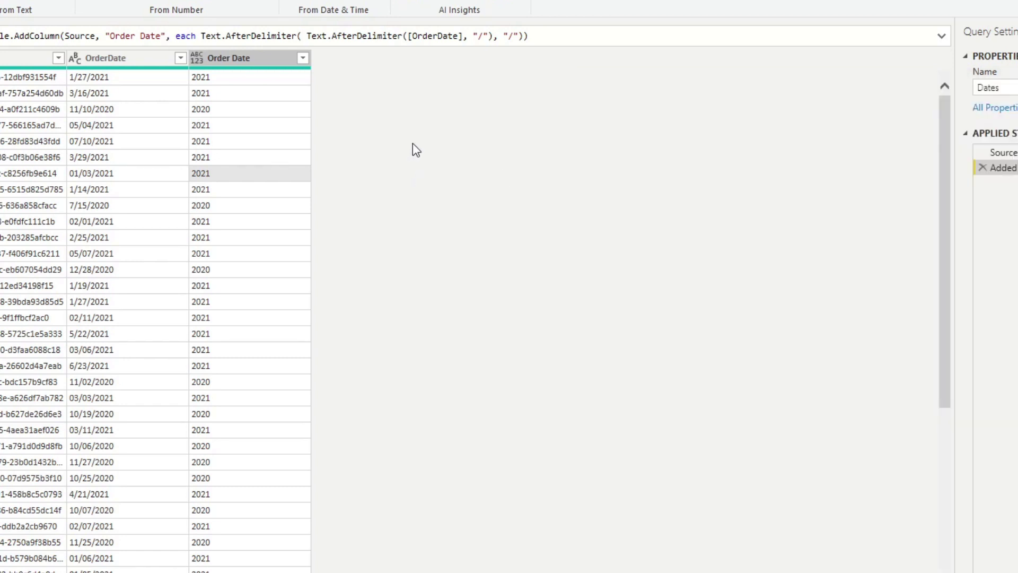
left_click(291, 284)
key("ctrl+a")
key("ctrl+x")
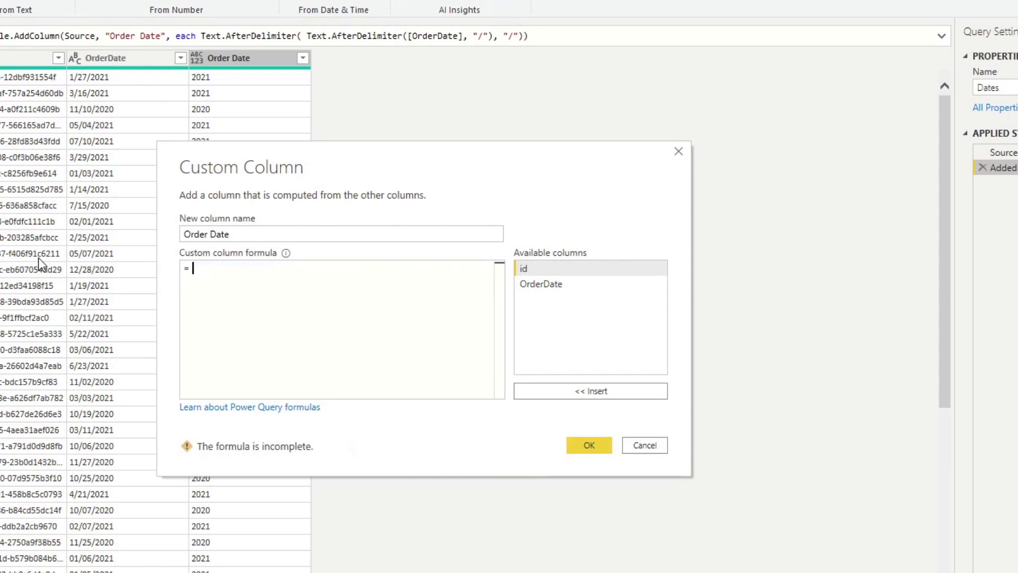
key("alt+Tab")
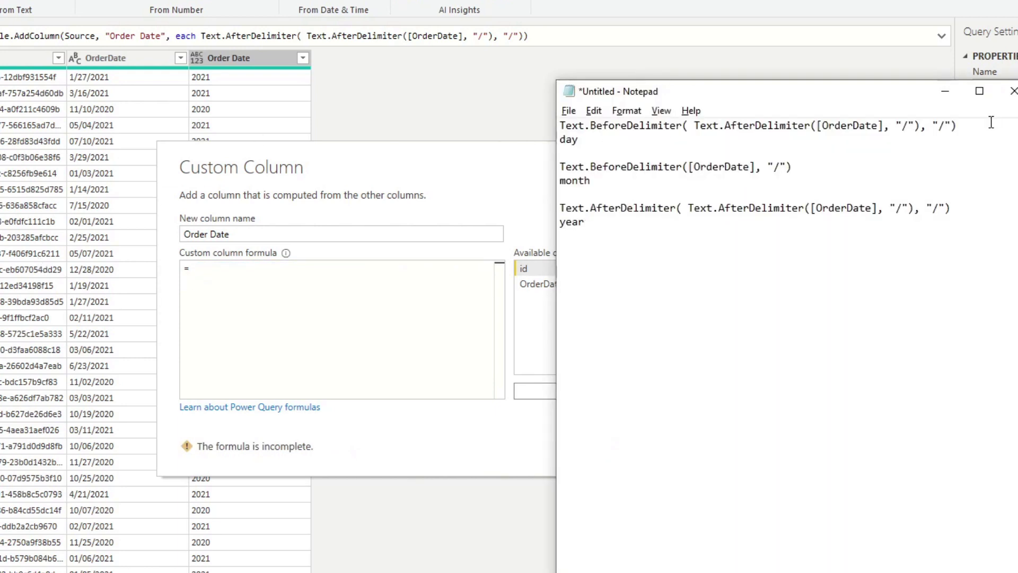
left_click_drag(991, 125, 428, 131)
left_click(227, 324)
key("ctrl+v")
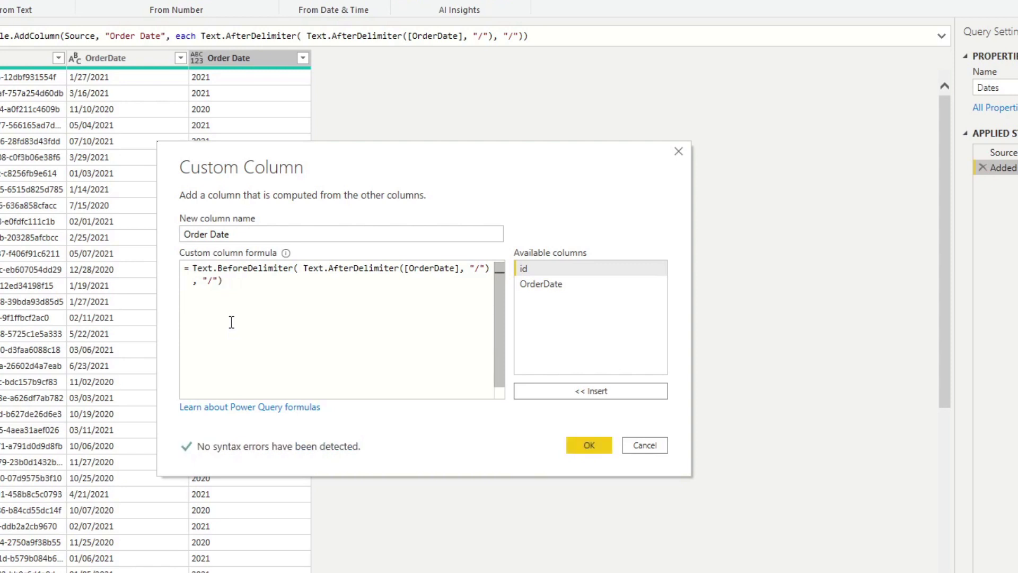
type("&&")
type("\"\"")
type("/\" &")
Append the month formula from Notepad to the custom column formula, followed by & "/" &
key("alt+Tab")
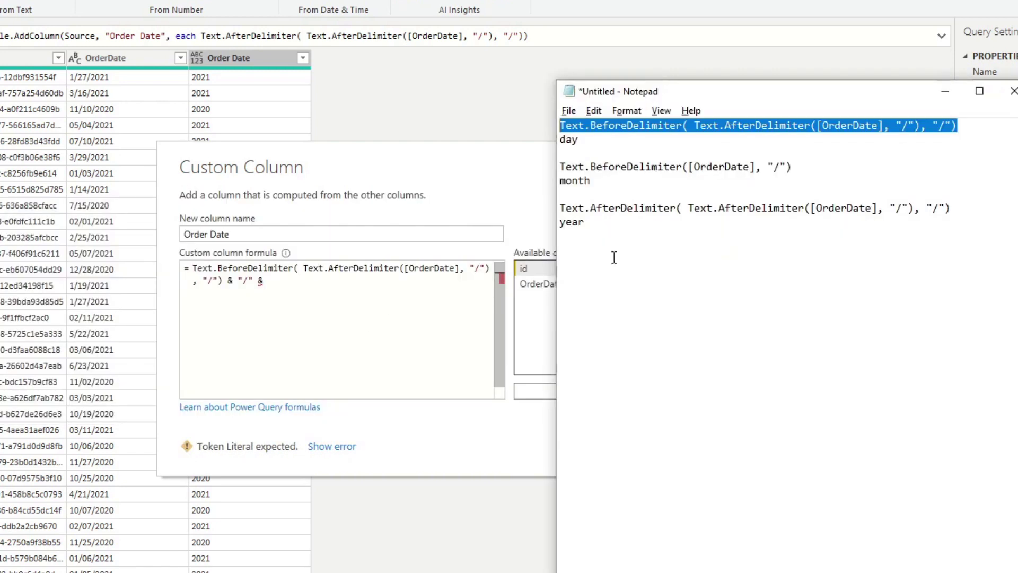
left_click_drag(560, 167, 792, 166)
key("ctrl+c")
left_click(349, 280)
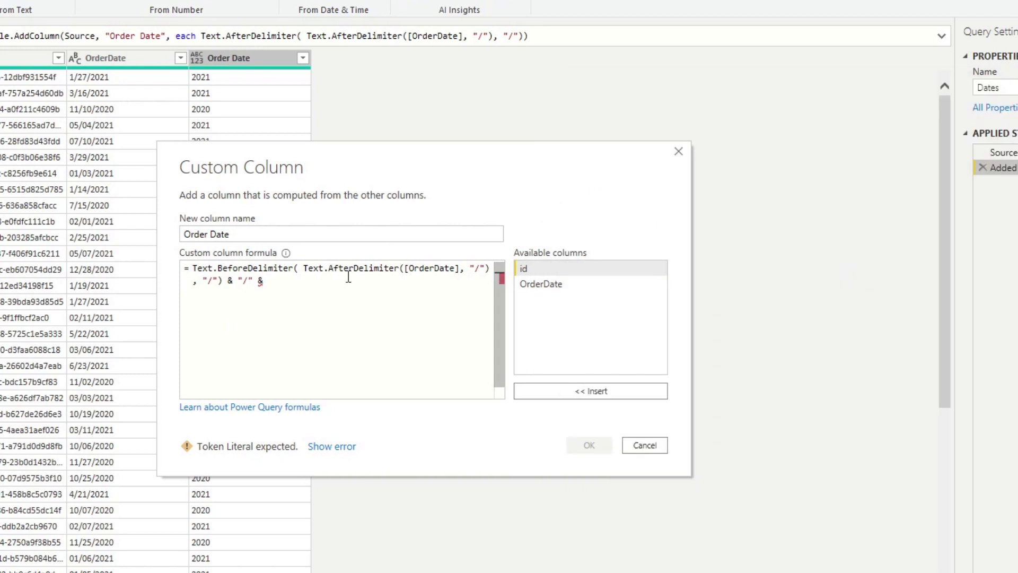
key("ctrl+v")
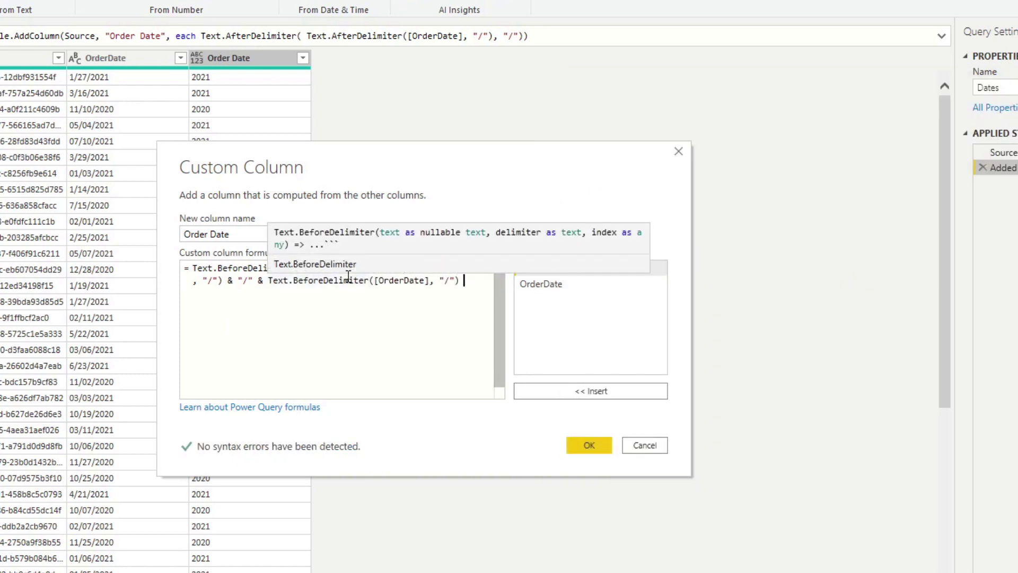
type("&&\"")
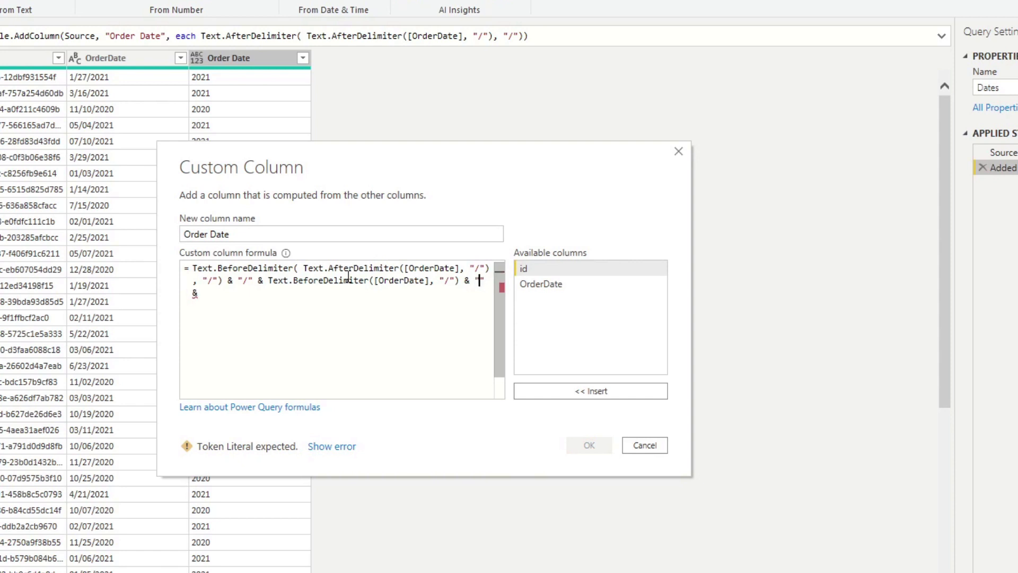
type("/")
Append the year formula from Notepad to complete the day/month/year text, and apply the Order Date formula
key("alt+Tab")
left_click(970, 214)
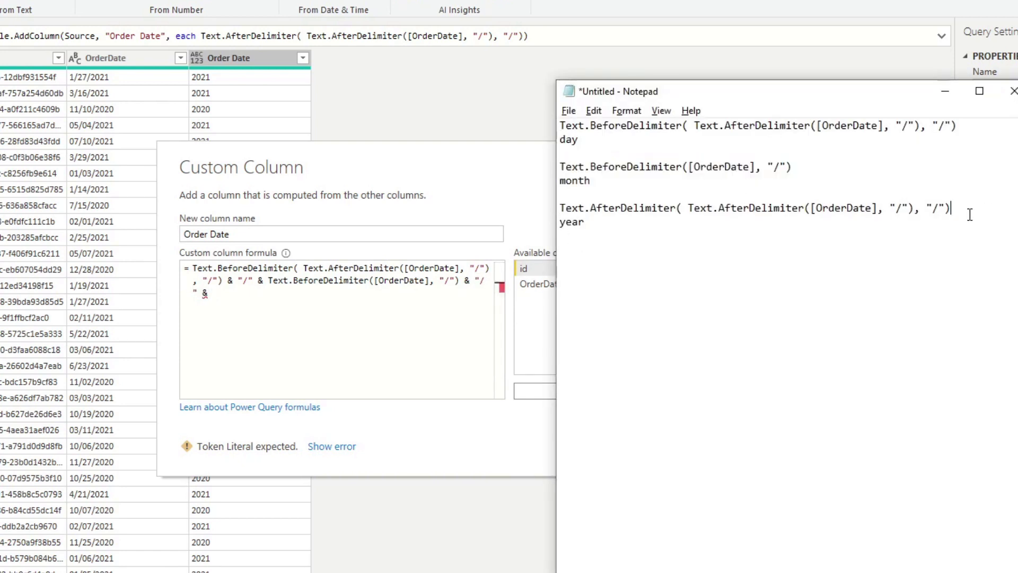
key("shift+Home")
left_click(355, 290)
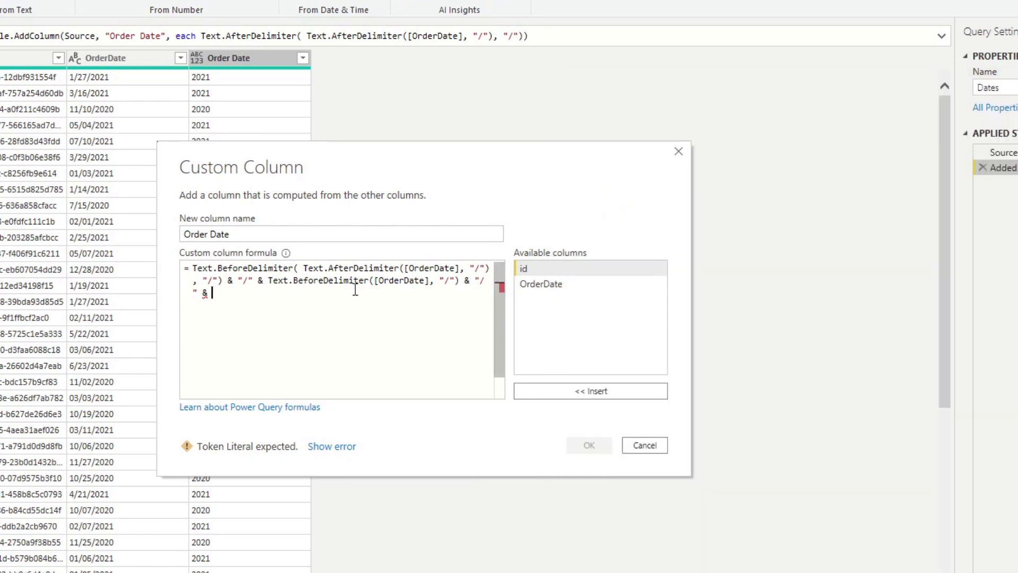
key("ctrl+v")
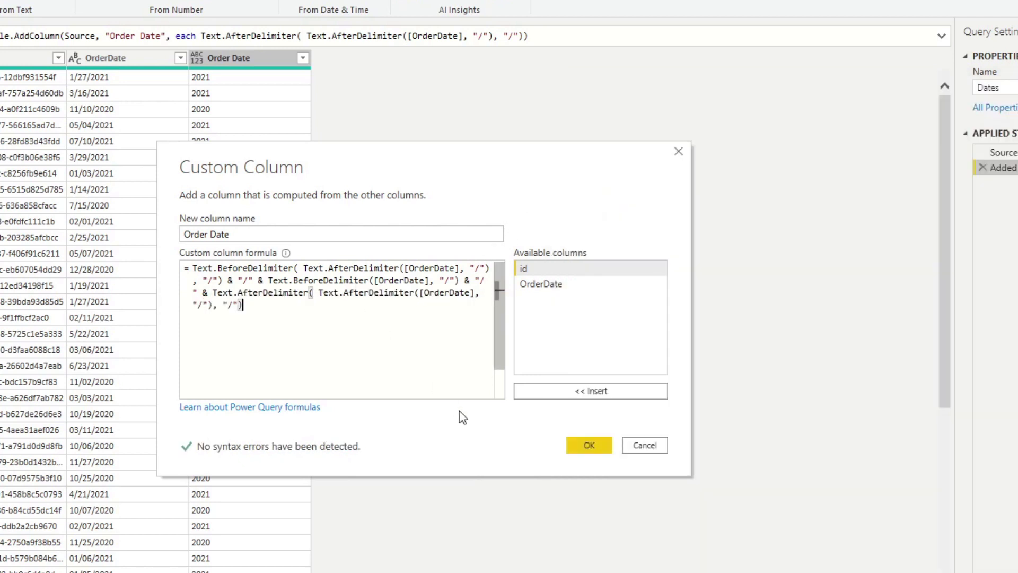
left_click(577, 448)
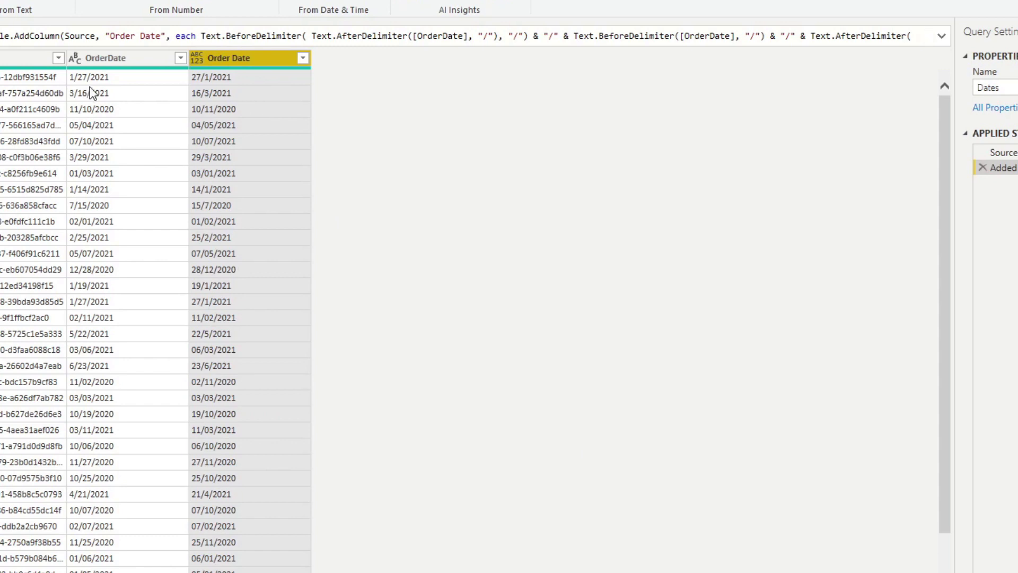
Wrap the combined day/month/year formula in Date.FromText( ) and apply it to the Order Date column
left_click(125, 77)
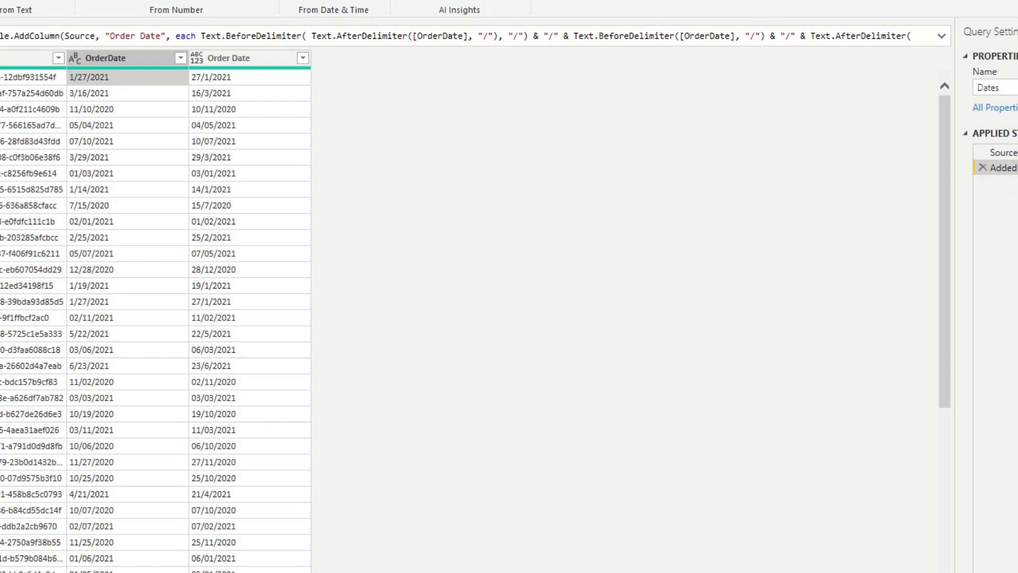
left_click(1013, 167)
key("ctrl+a")
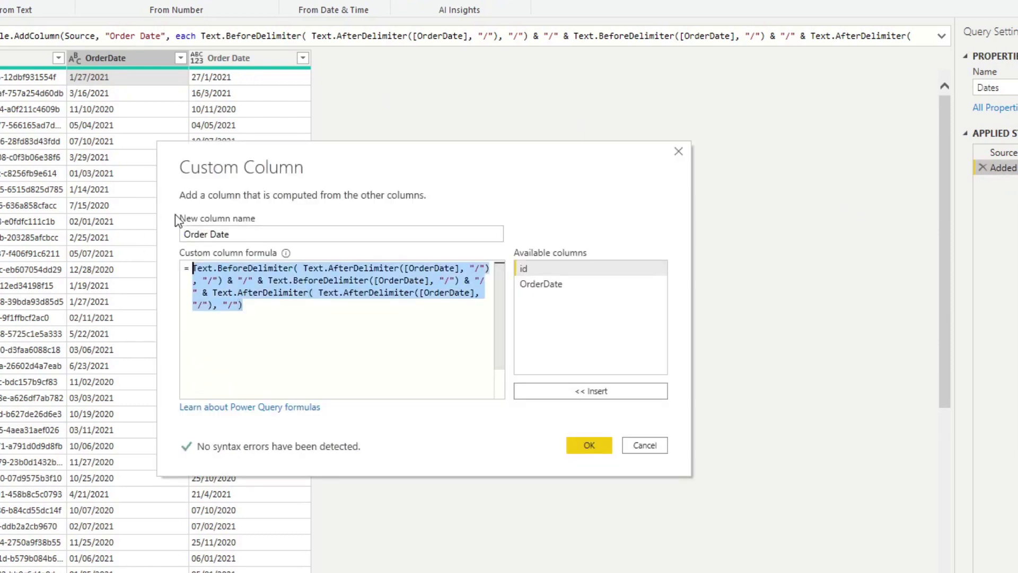
key("BackSpace")
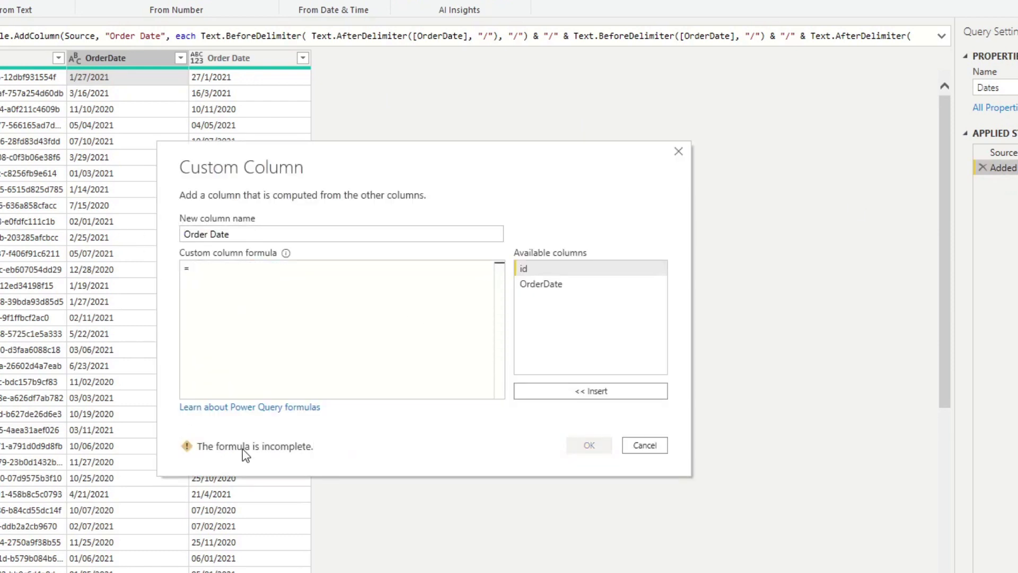
type("Date")
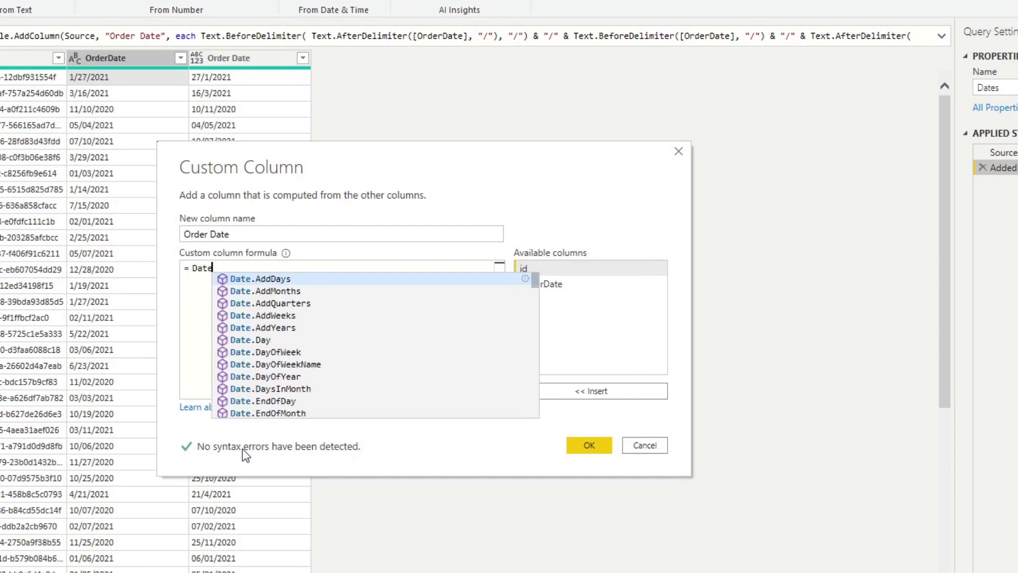
type(".From")
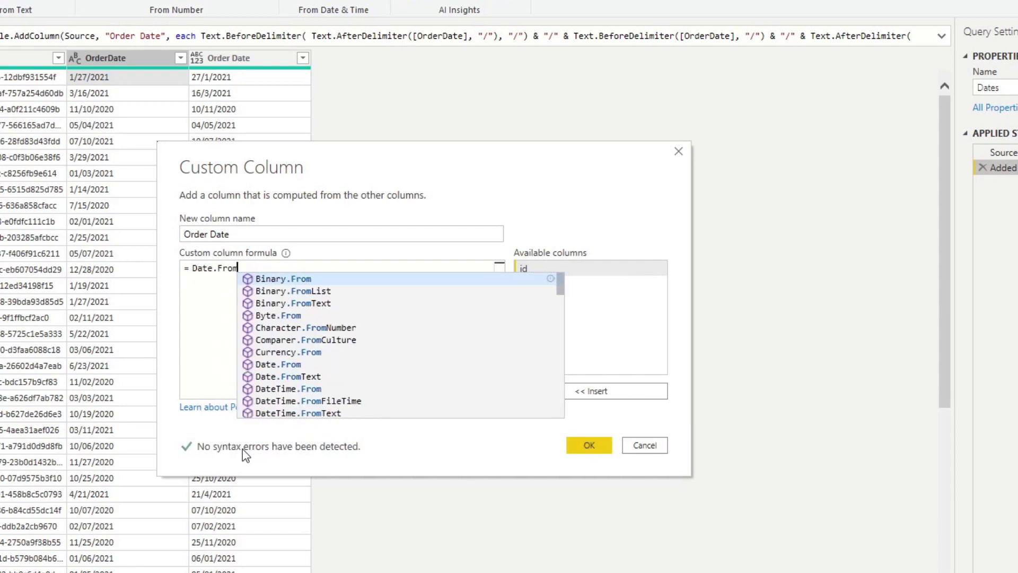
type("Text(")
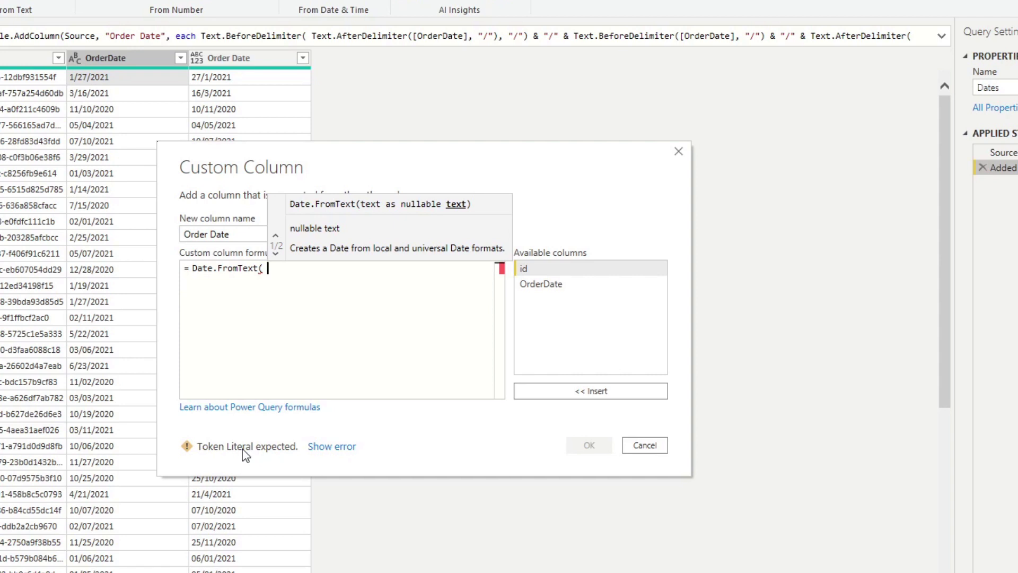
key("ctrl+v")
type(")")
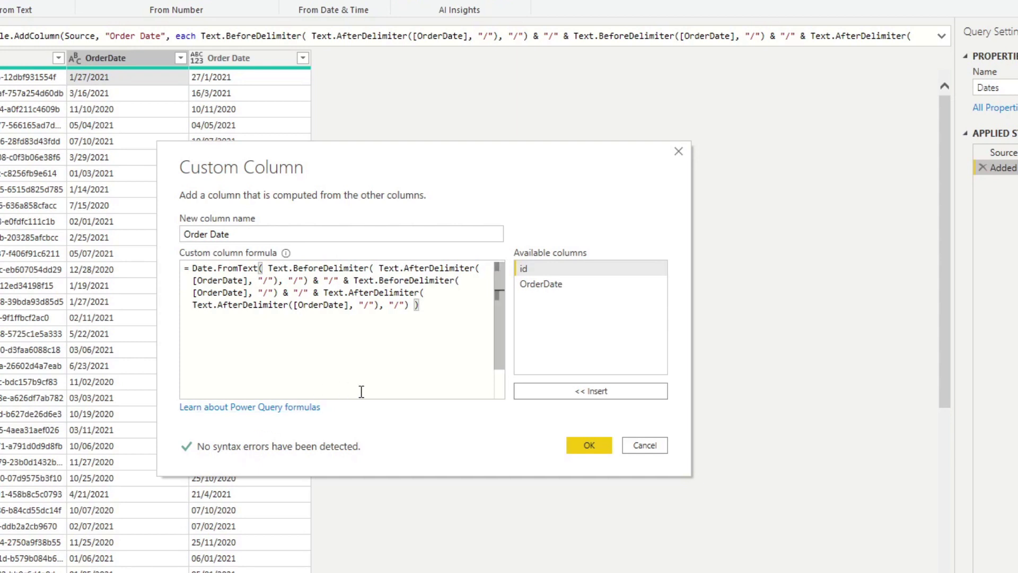
left_click(573, 446)
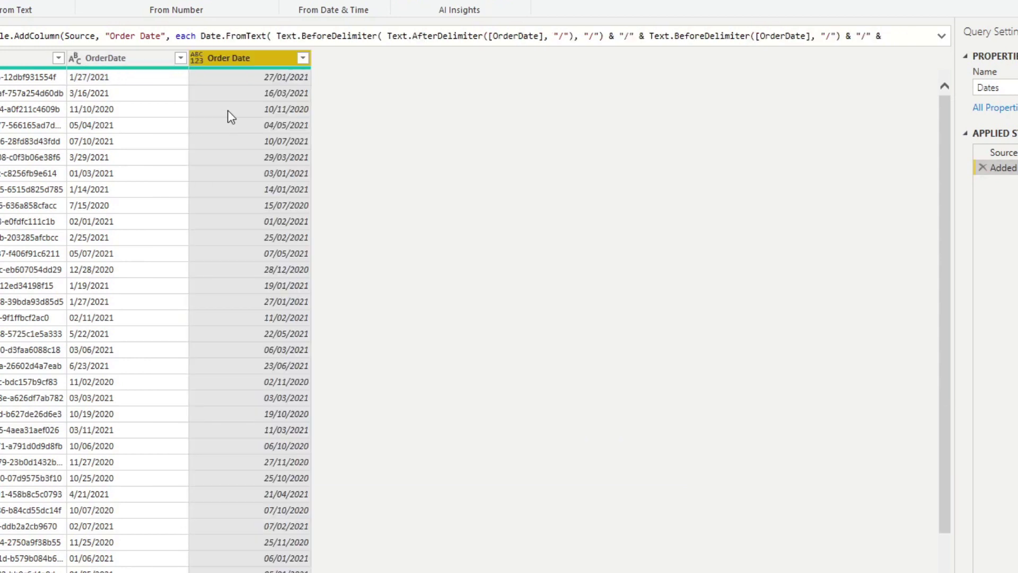
Compare the converted Order Date values with the original OrderDate text across several rows
left_click(265, 189)
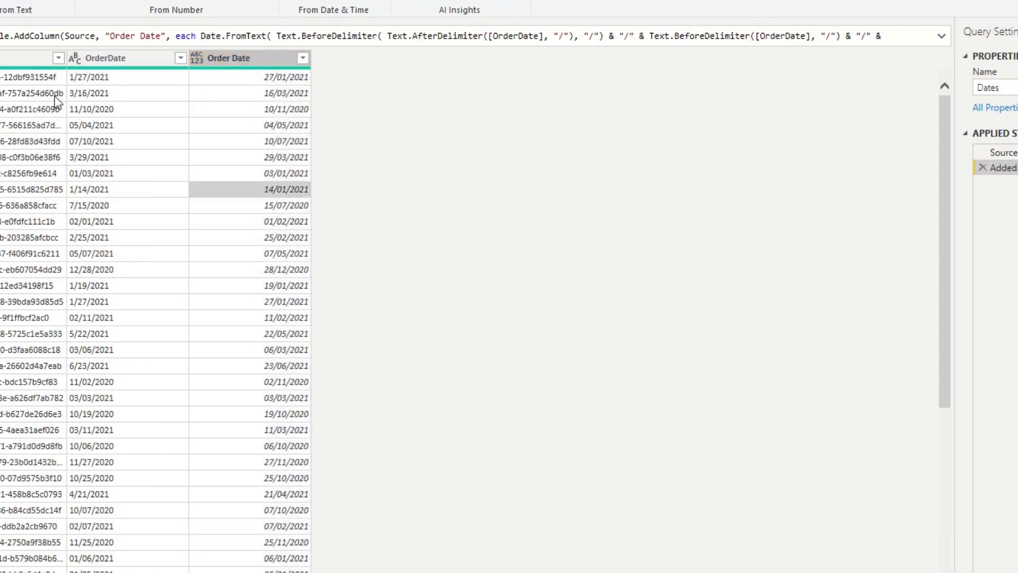
left_click(246, 78)
left_click(283, 179)
left_click(249, 321)
left_click(251, 433)
left_click(281, 527)
left_click(278, 433)
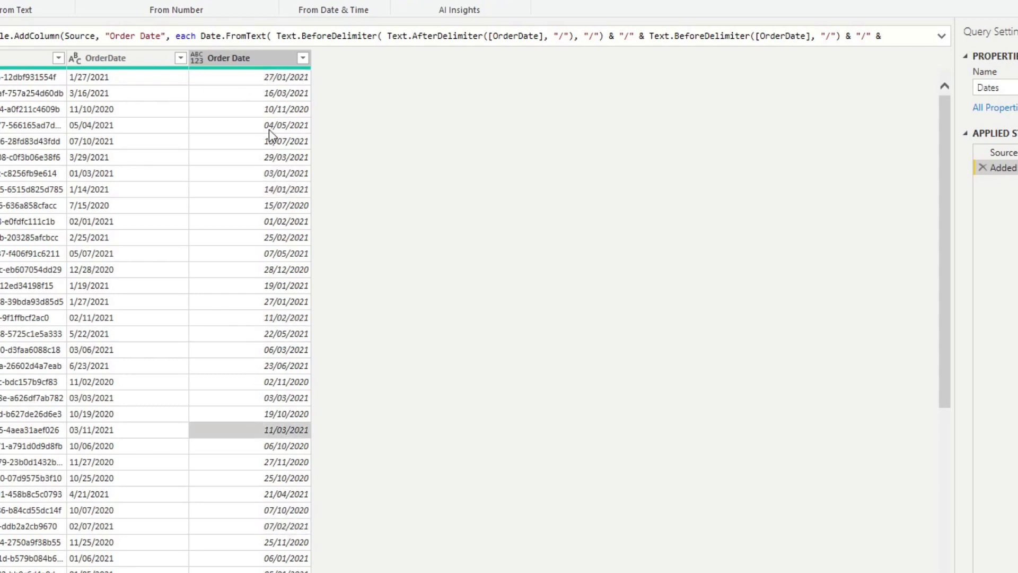
left_click(248, 80)
left_click(282, 97)
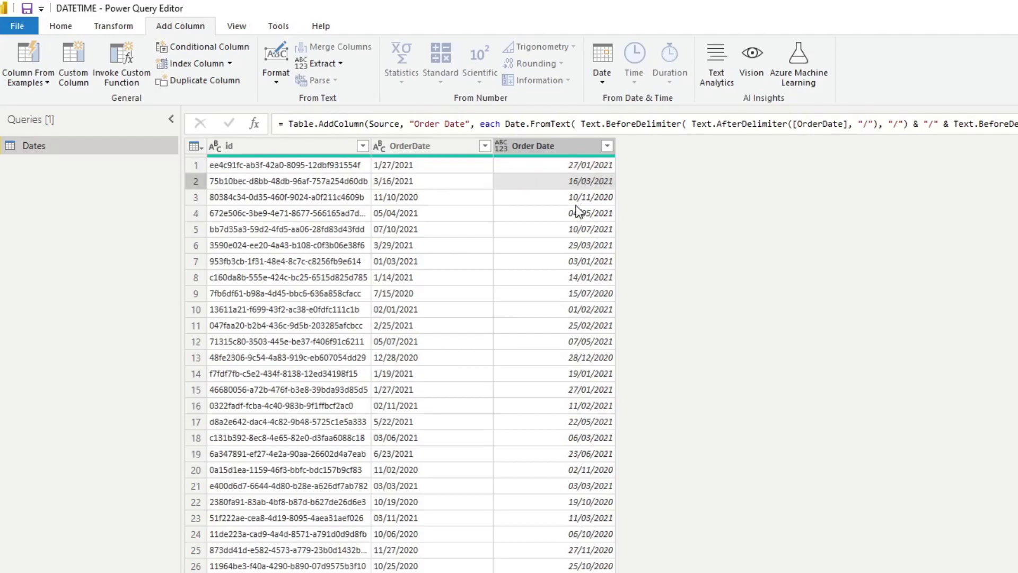
left_click(528, 200)
left_click(446, 195)
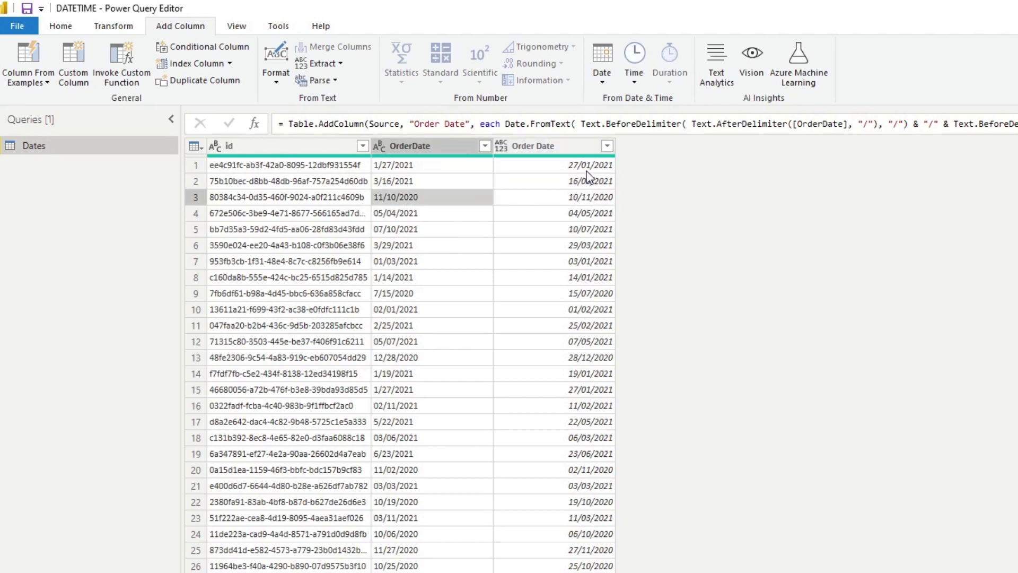
Detect the data type of the custom Order Date column in the Dates query
left_click(520, 144)
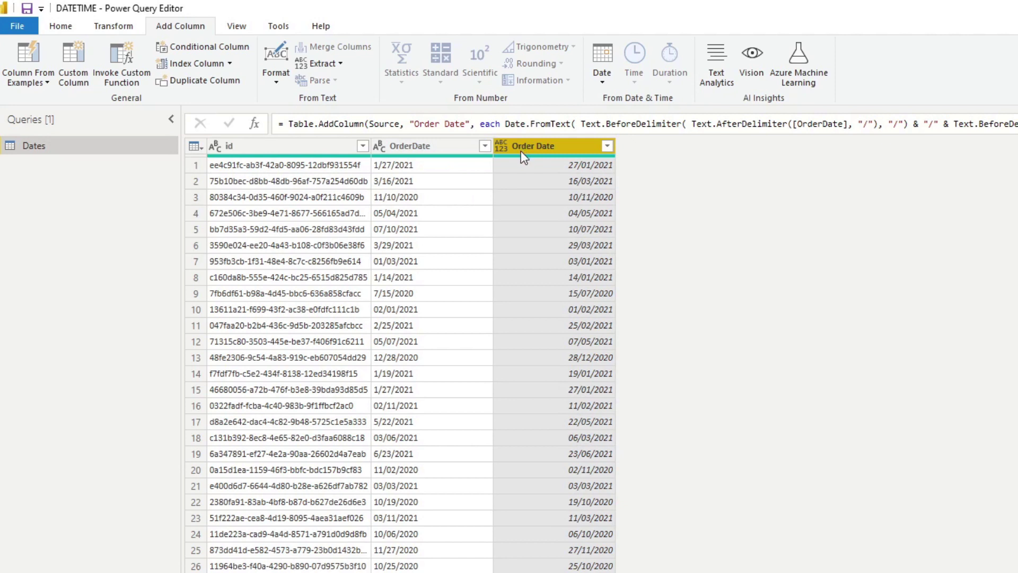
left_click(59, 25)
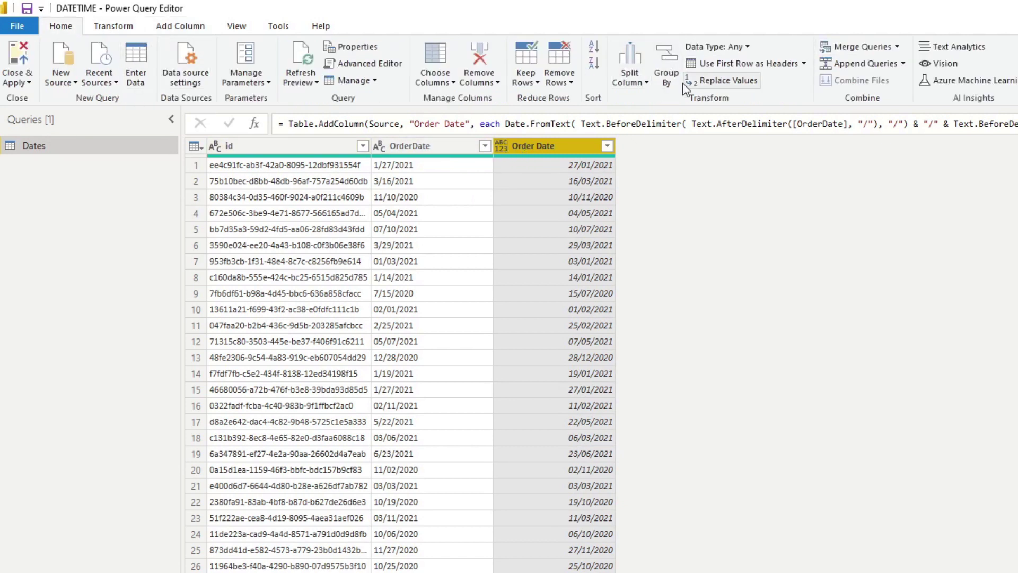
left_click(108, 27)
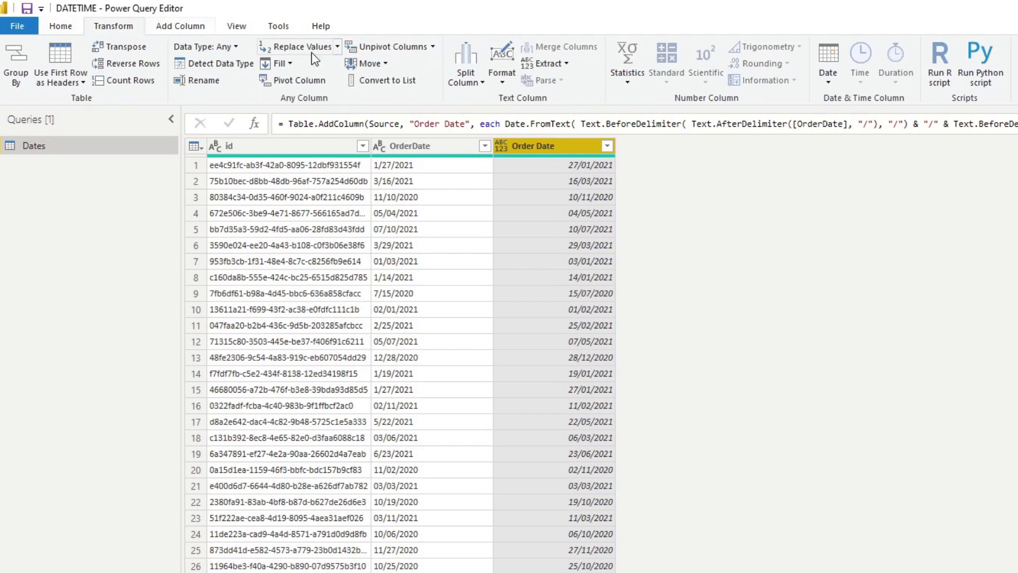
left_click(223, 68)
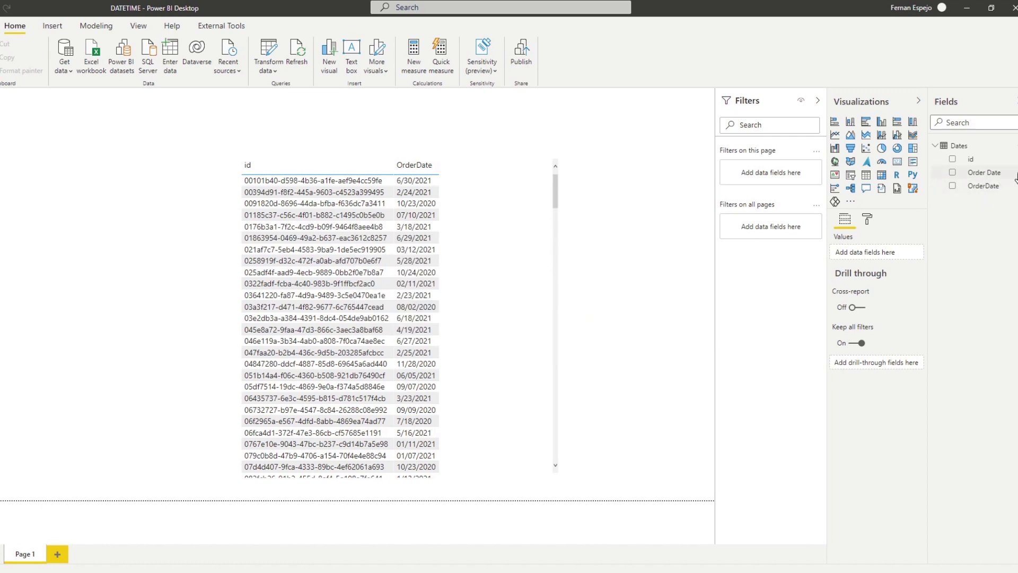
Create a calculated column in the Dates table with the placeholder formula Order Date DAX = 1
right_click(991, 174)
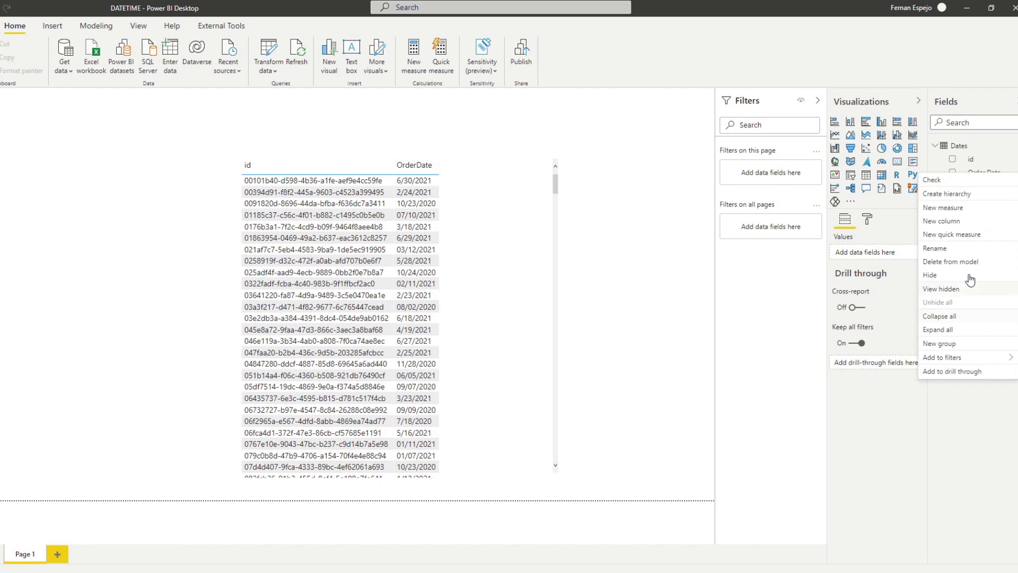
left_click(930, 275)
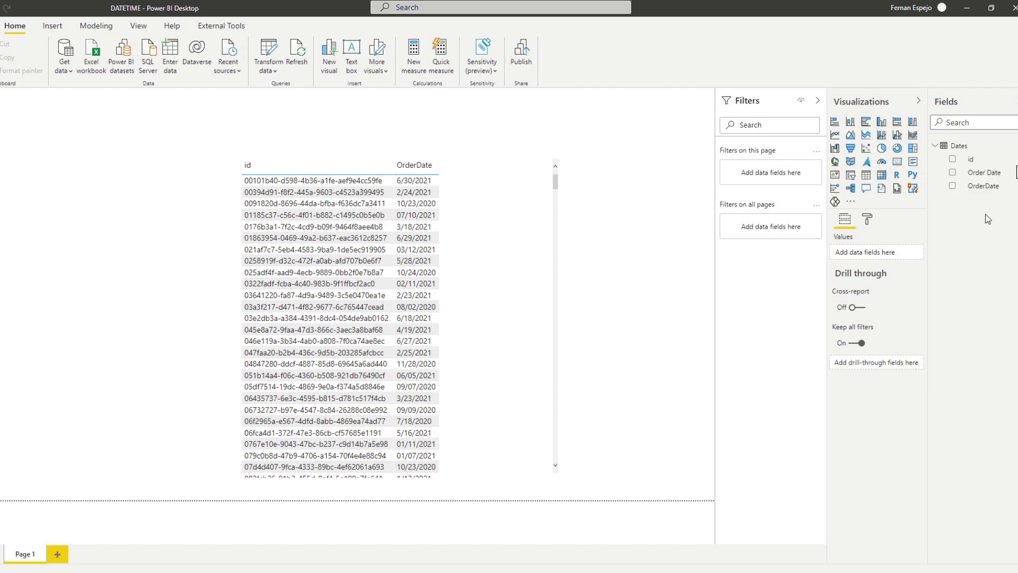
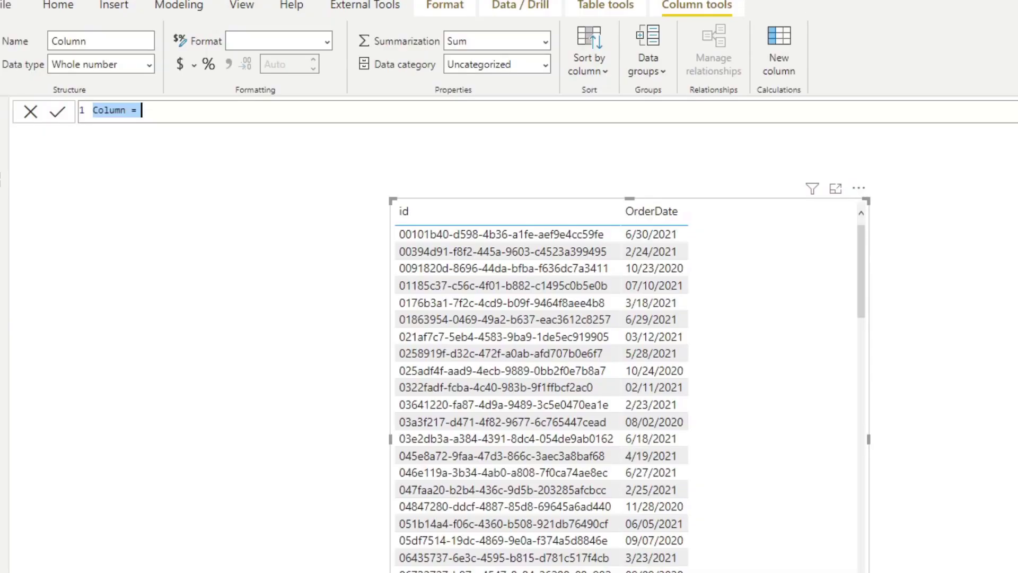
key("BackSpace")
type("Date DAX = ")
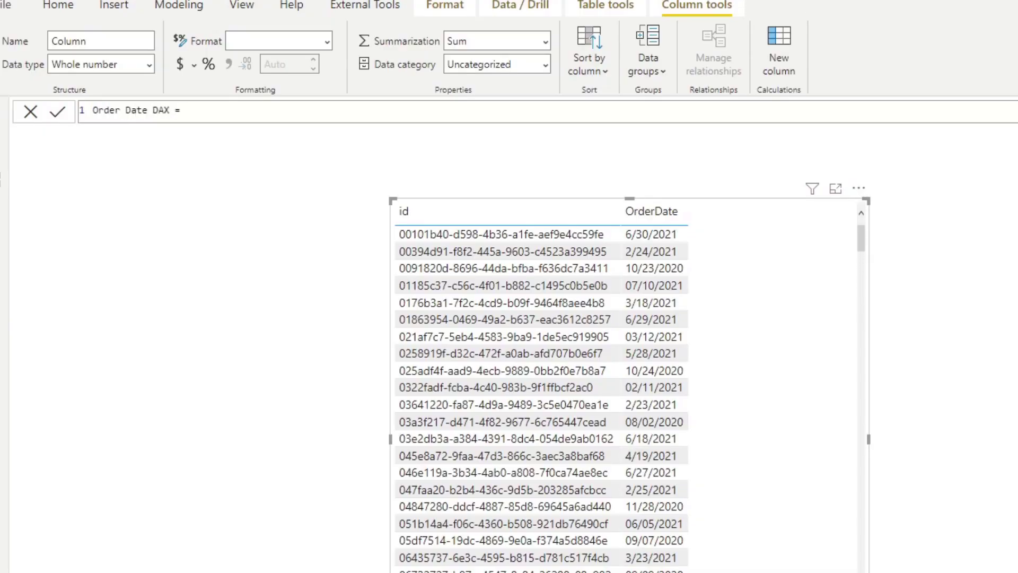
type("1")
key("Return")
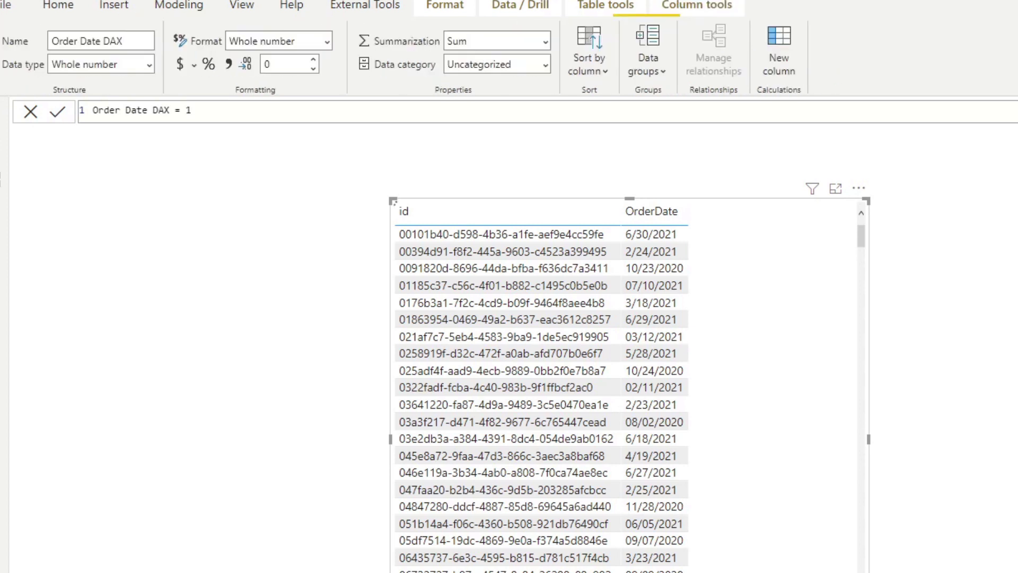
Add Order Date DAX to the id and OrderDate table visual and move the visual further right on the canvas
left_click_drag(1017, 349, 790, 289)
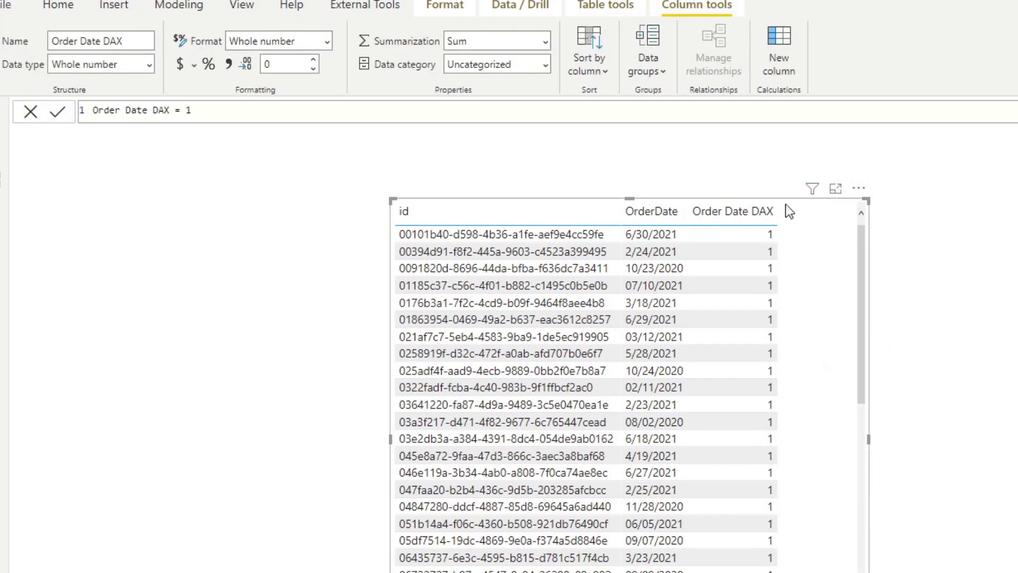
left_click_drag(832, 201, 944, 186)
Remove the placeholder 1 from the Order Date DAX formula and start an indented VAR block on a new line
left_click(723, 108)
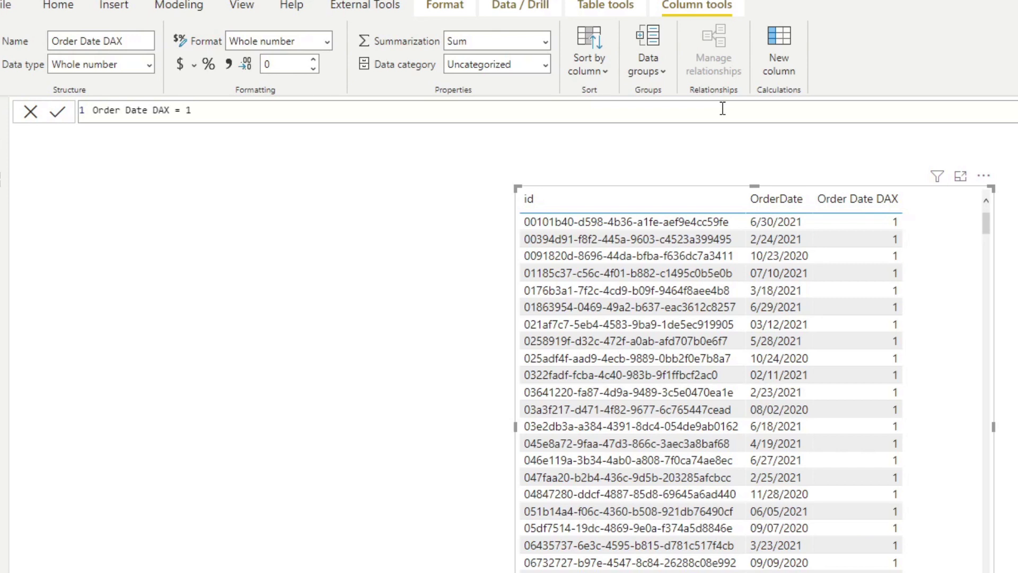
key("BackSpace")
key("shift+Return")
key("Tab")
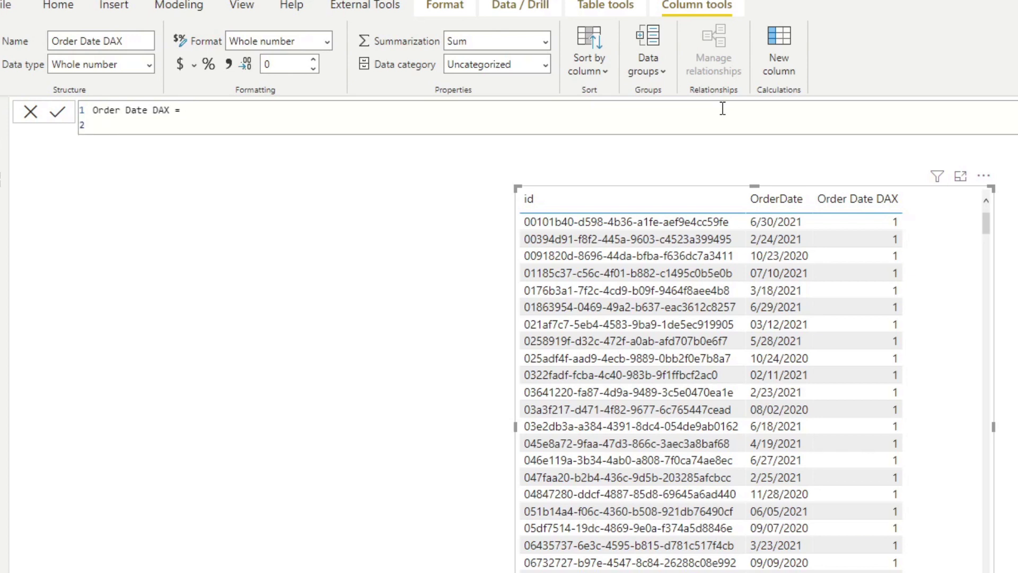
type("VAR")
key("shift+Return")
key("Tab")
Define the variable _date as MID(Dates[OrderDate], 2, 1) and submit the formula
type("_date = MID")
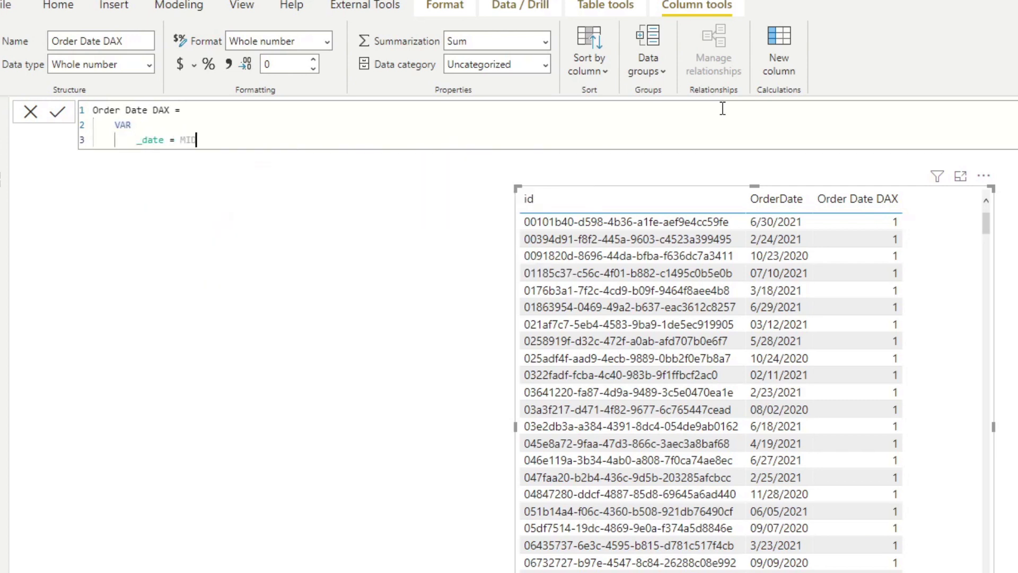
type("(")
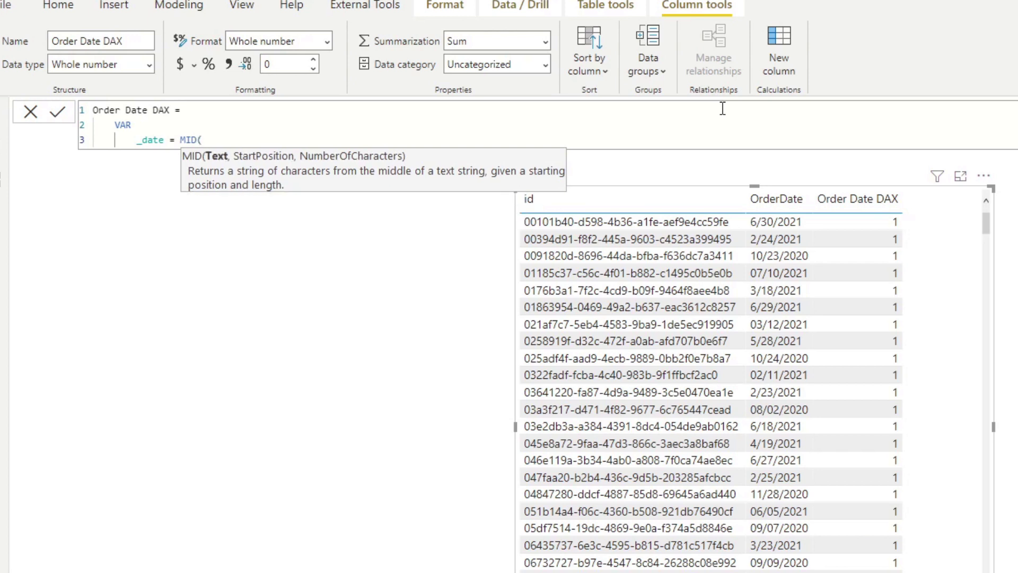
type("Order")
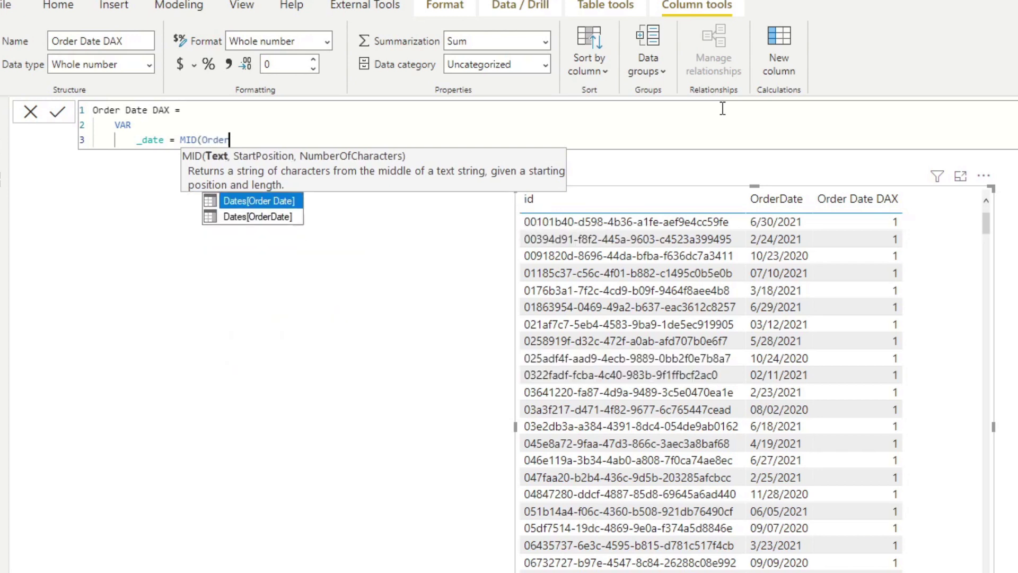
key("Down")
key("Tab")
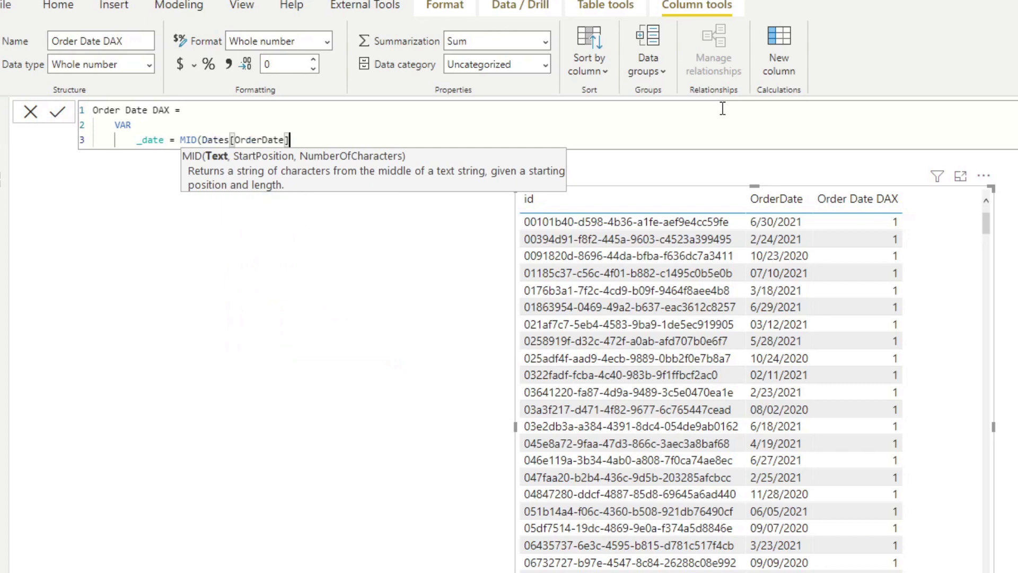
type(", 2, 1)")
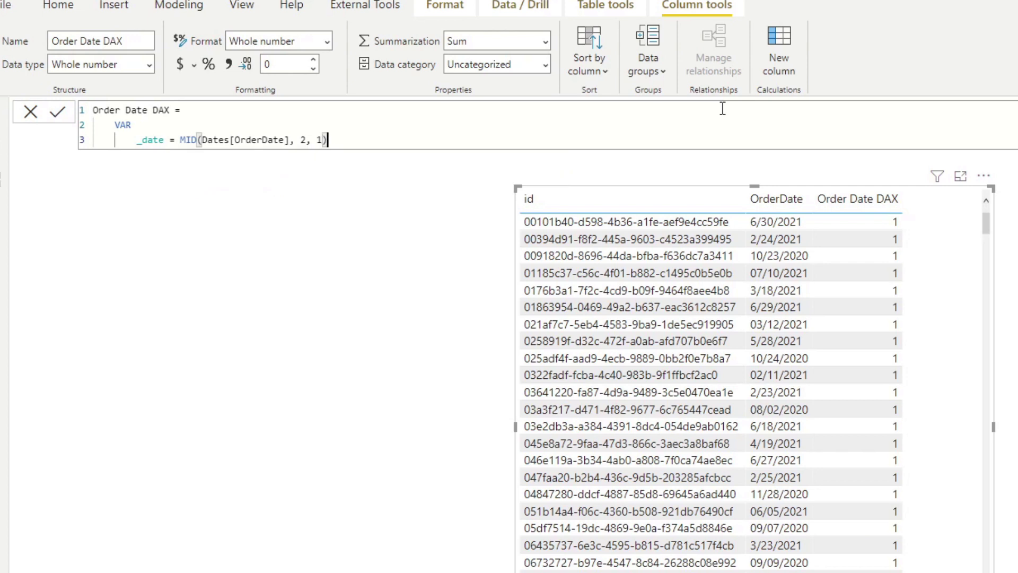
key("Return")
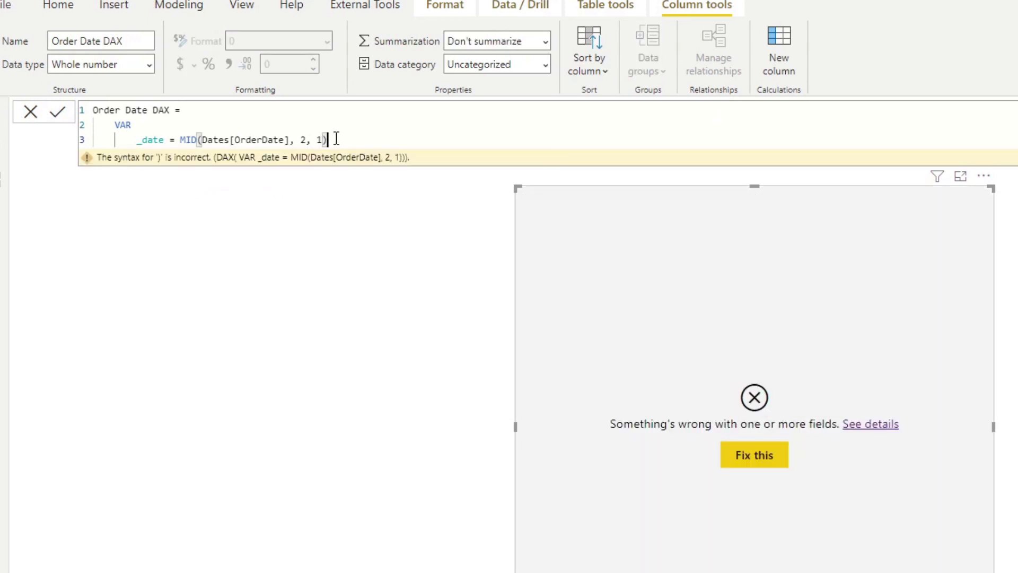
Complete the Order Date DAX formula with a RETURN block that outputs _date, and apply it
key("shift+Return")
key("BackSpace")
type("RETURN")
key("shift+Return")
key("Tab")
type("_date")
key("Return")
key("Return")
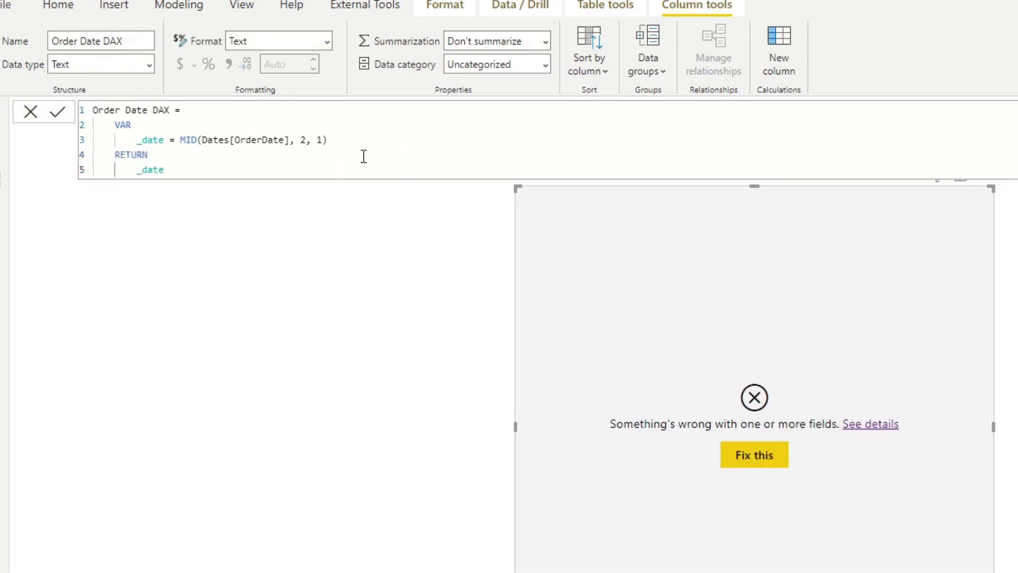
Fix the broken table visual and add Order Date DAX back to it
left_click(767, 454)
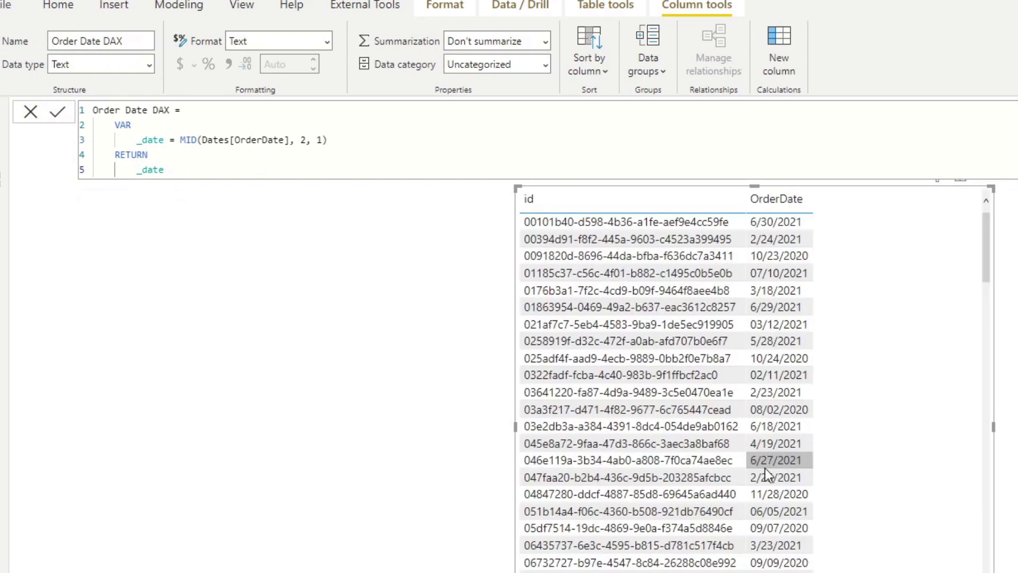
left_click_drag(1015, 372, 918, 387)
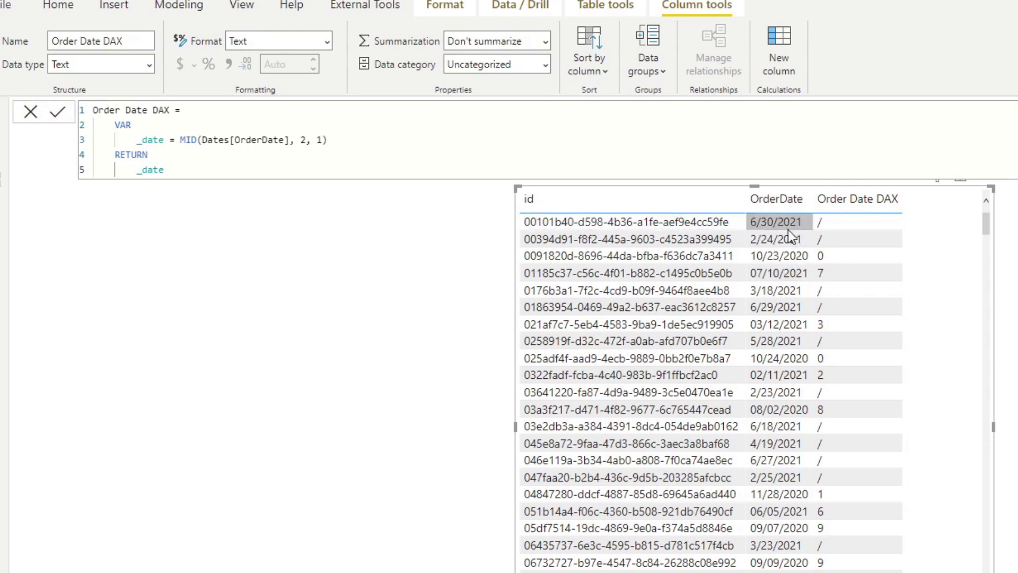
Nest the MID(Dates[OrderDate], 2, 1) expression of _date inside an IF function as the start of an equality test
left_click(314, 165)
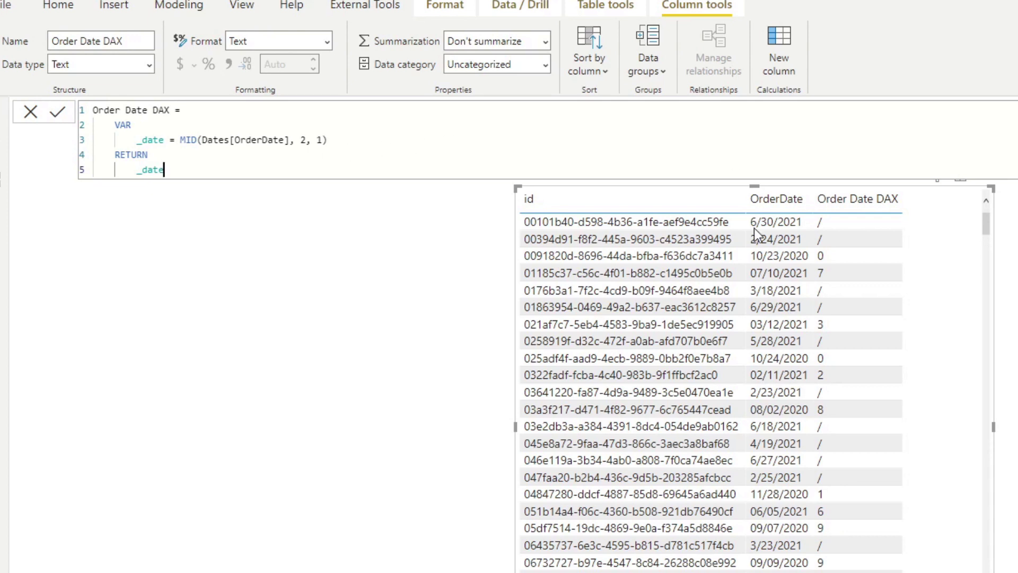
left_click(347, 141)
left_click_drag(344, 144, 184, 134)
key("ctrl+c")
key("BackSpace")
type("IF(")
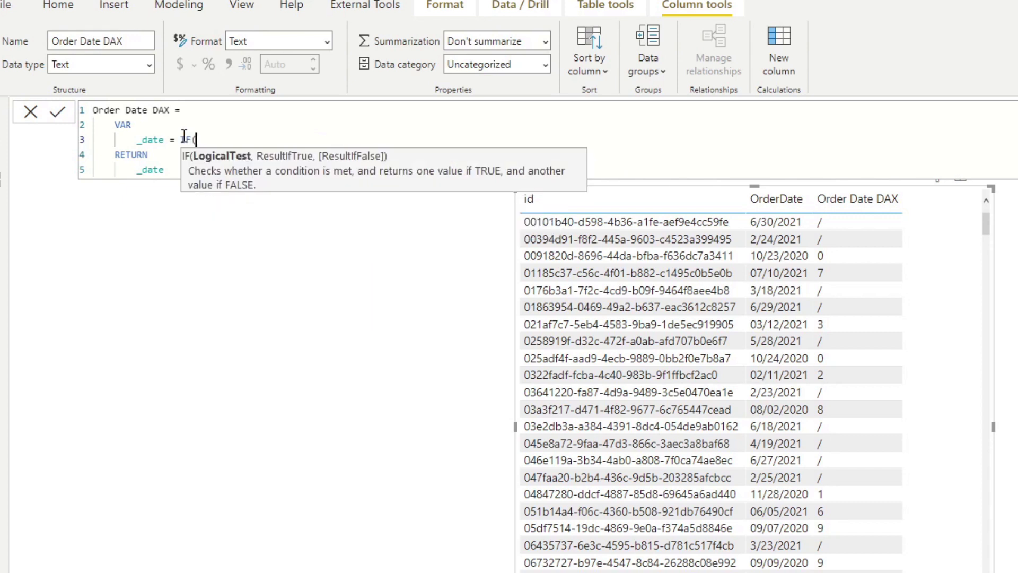
key("ctrl+v")
type("= ")
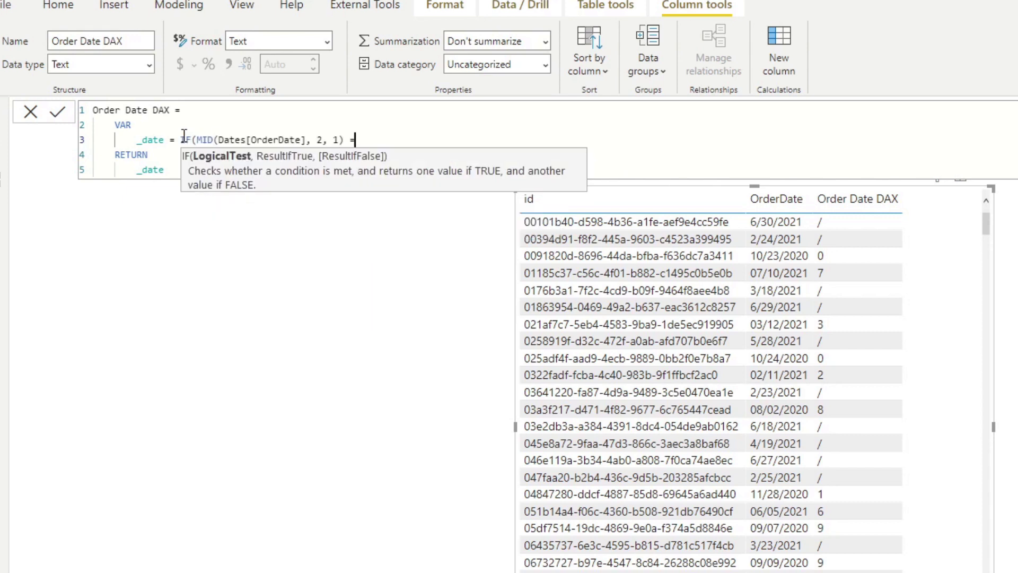
Complete the IF by comparing with "/", returning 0 & Dates[OrderDate] when true and Dates[OrderDate] otherwise, and apply the formula
type("\"/\", 0 & Order")
key("Down")
key("Tab")
type(", Ordern")
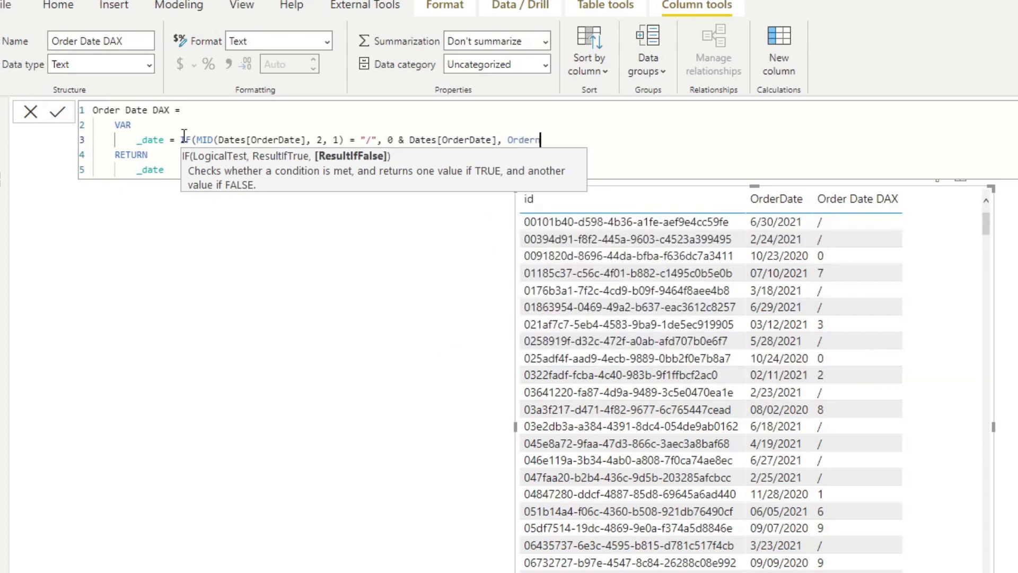
key("ctrl+BackSpace")
type("Order")
key("Down")
key("Tab")
type(")")
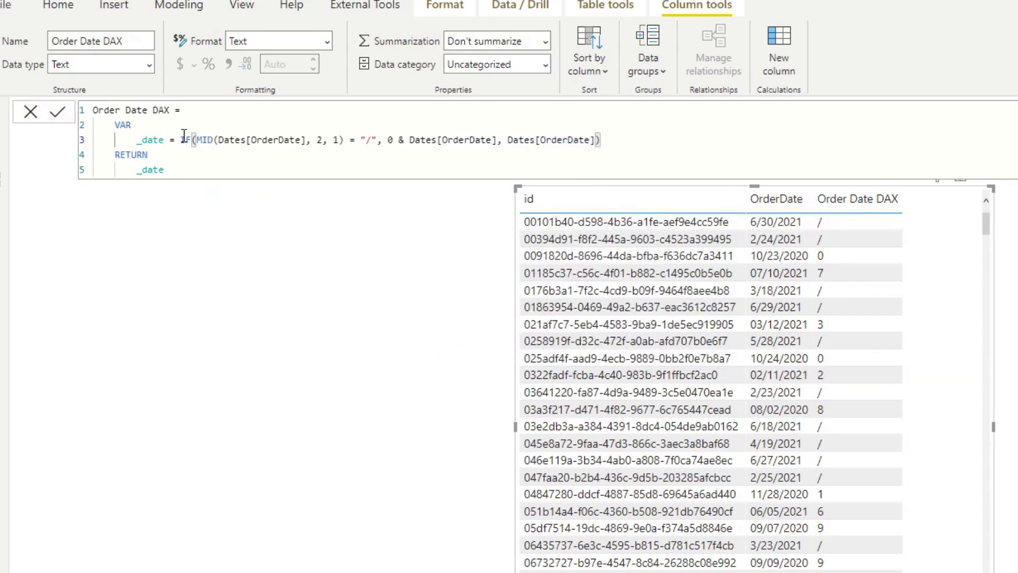
key("Return")
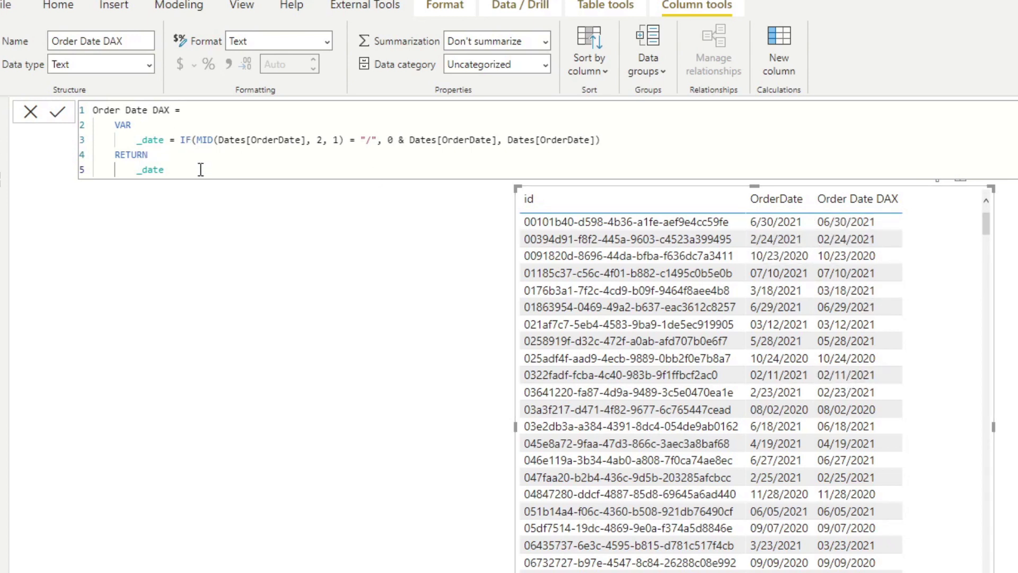
Add a second variable before RETURN, defining _day as MID( _date, 4, 2)
left_click(611, 137)
key("Return")
type("VAR")
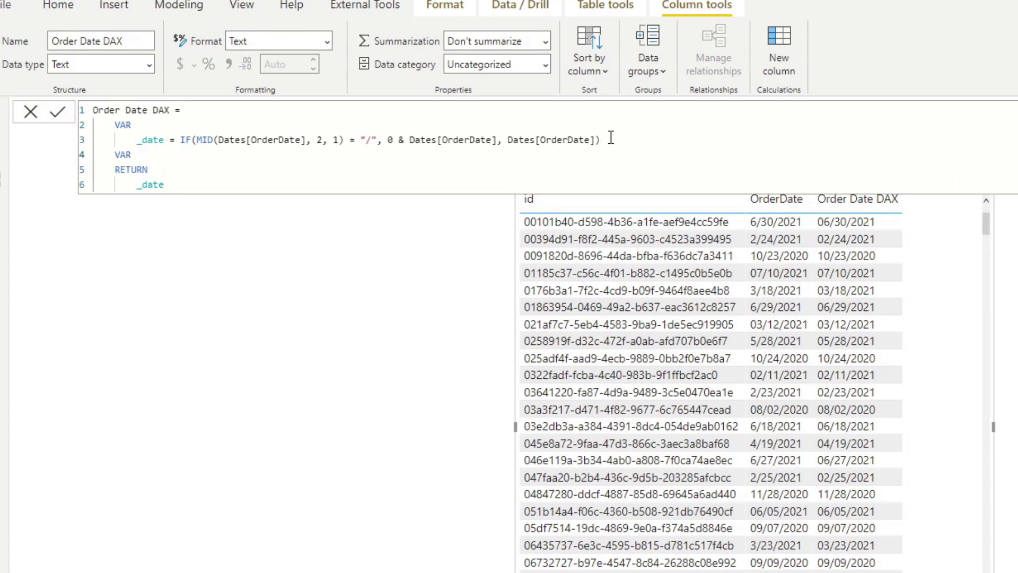
key("Return")
key("Tab")
type("_")
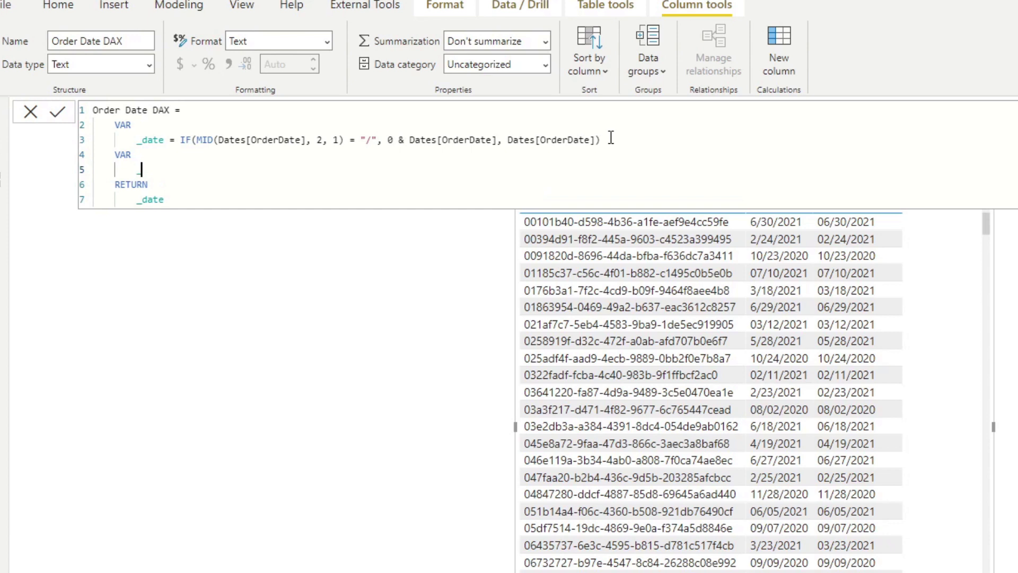
type("day = MI")
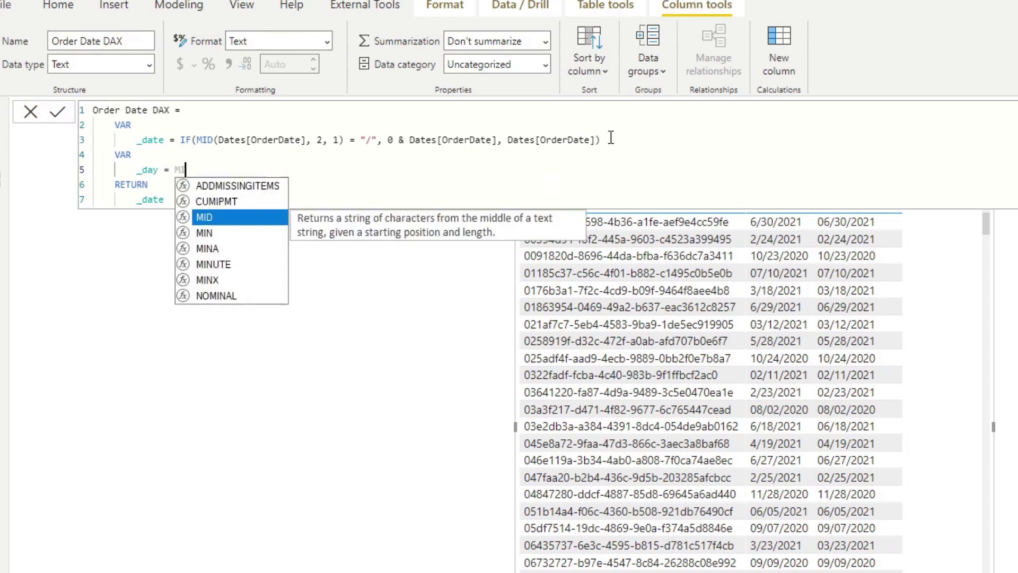
type("D(")
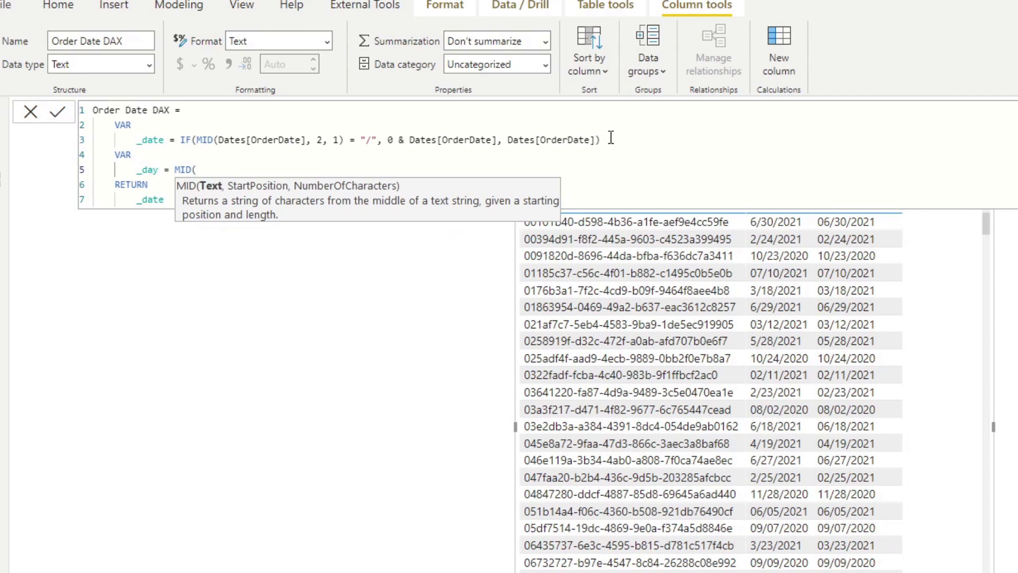
type(" _date, ")
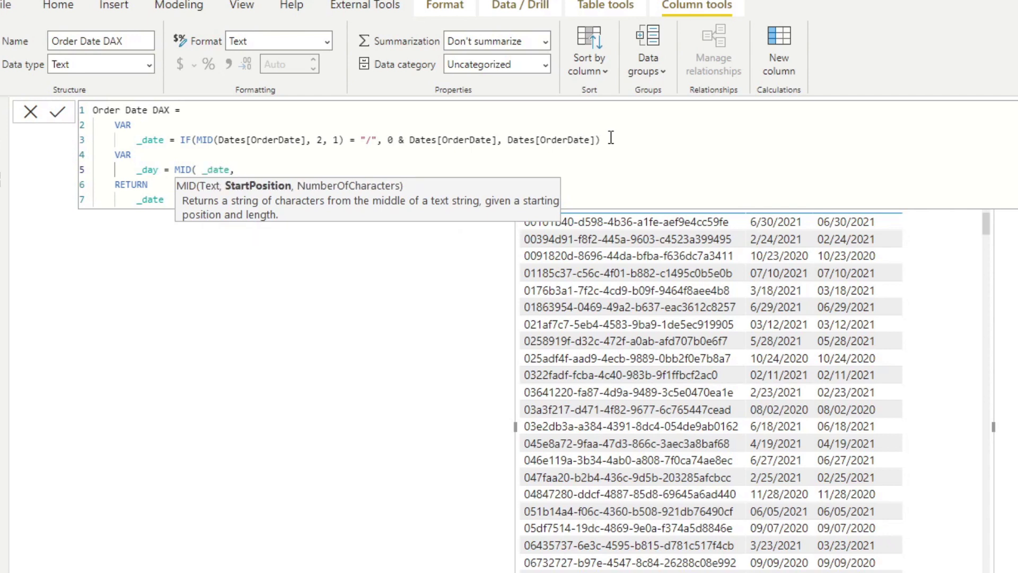
type("4, 2)")
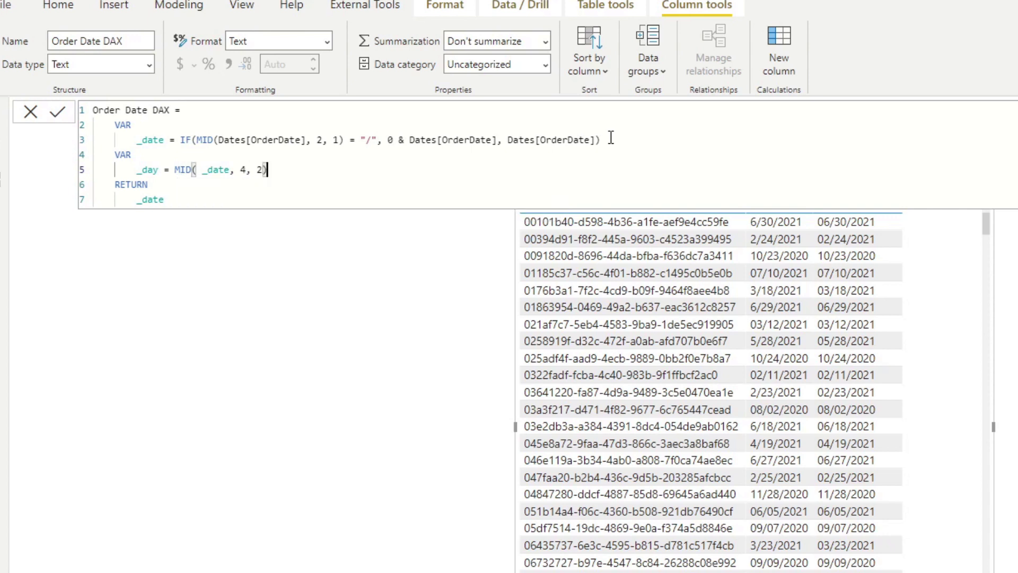
Make the Order Date DAX formula return _day instead of _date and apply it
key("Down")
key("Down")
key("BackSpace")
key("BackSpace")
type("y")
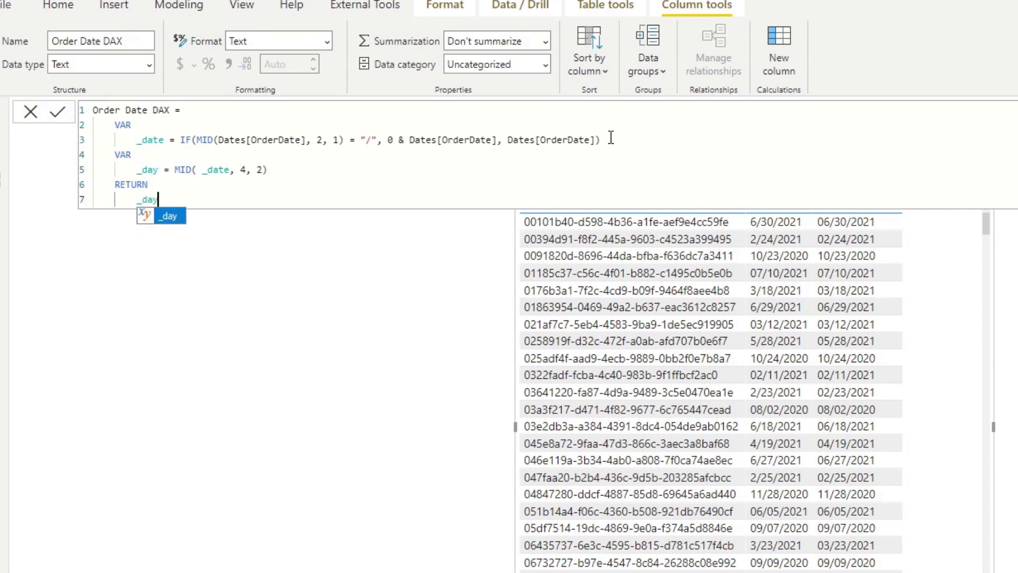
key("Escape")
key("Return")
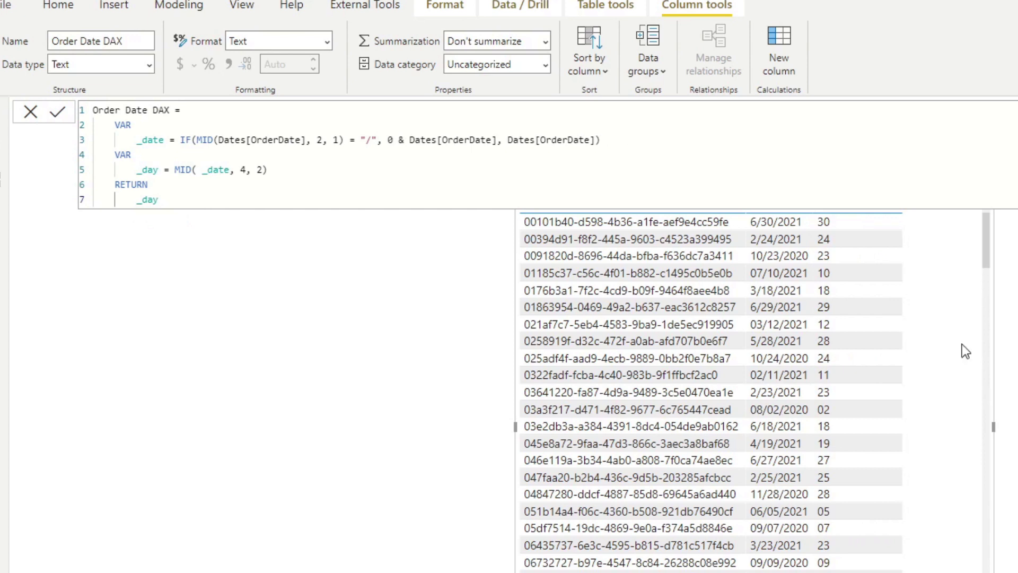
Add a third variable before RETURN in the Order Date DAX formula, defining _month as LEFT( _date, 2)
left_click(283, 171)
key("shift+Return")
type("VAR")
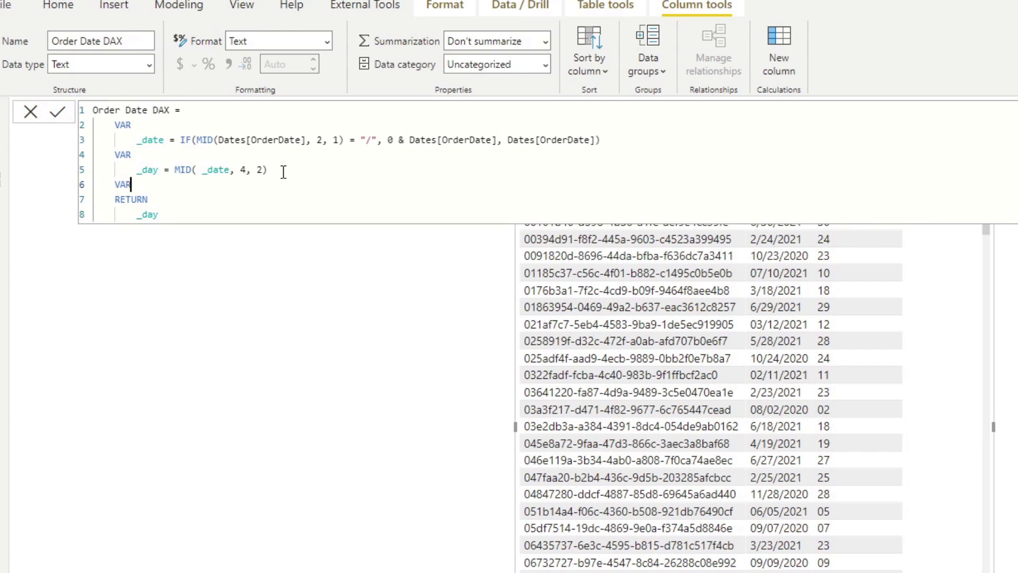
key("shift+Return")
key("Tab")
type("_month = LE")
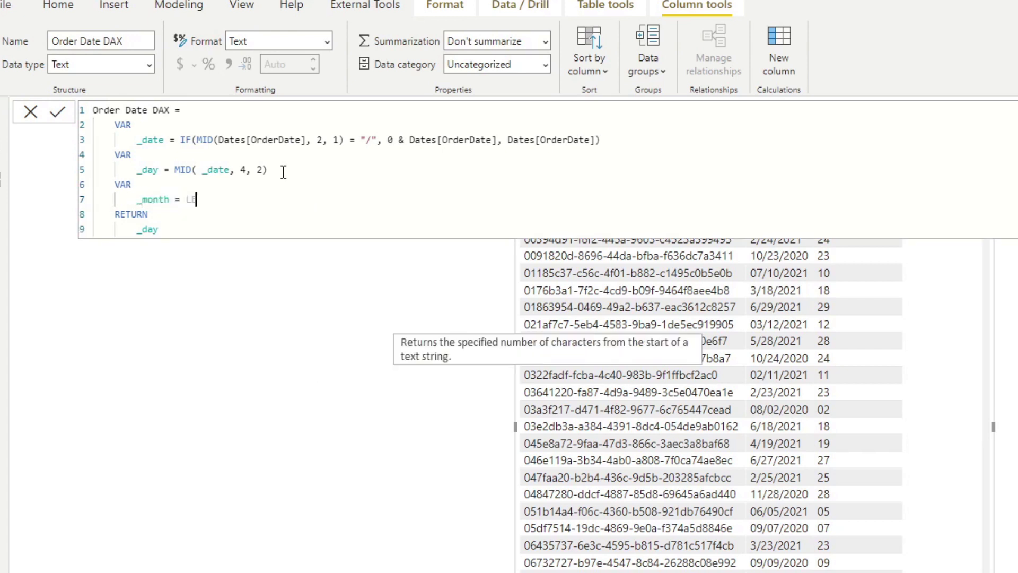
key("Tab")
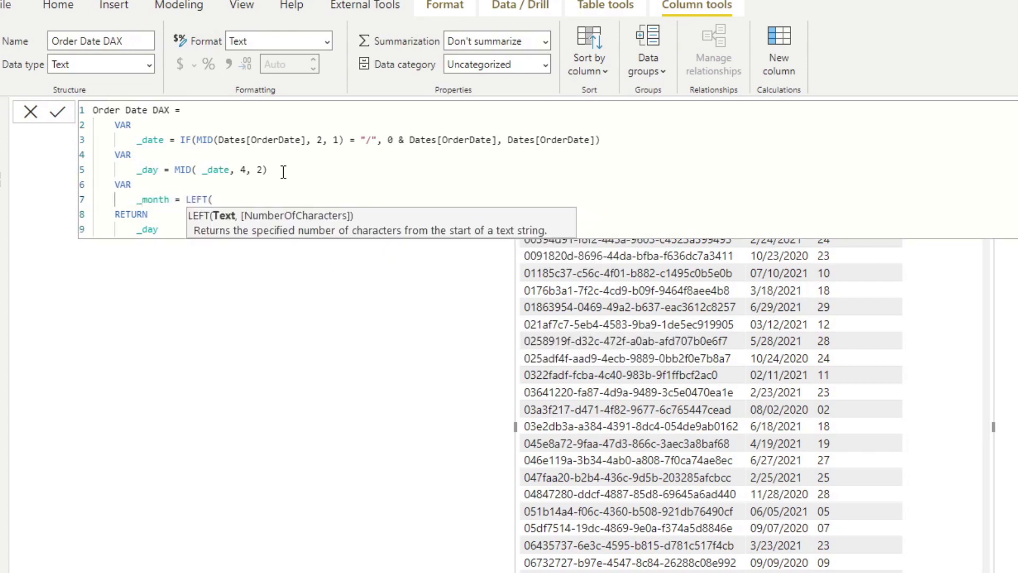
type("_date, ")
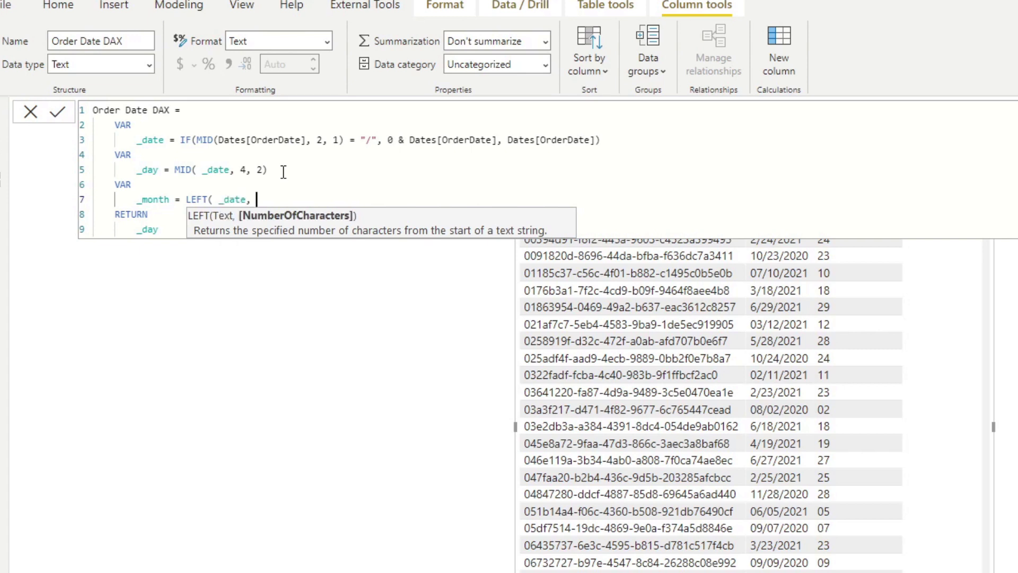
type("2)")
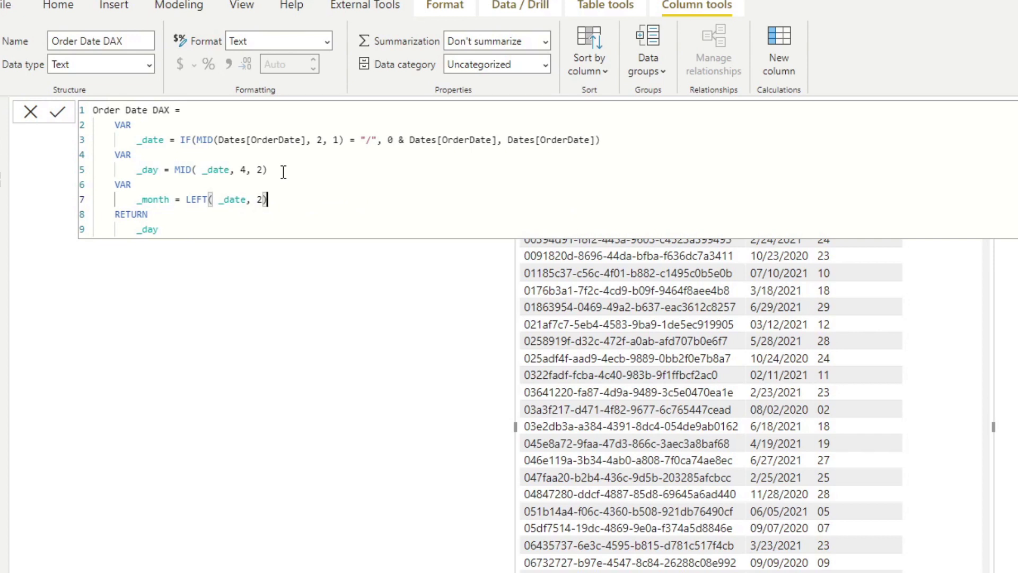
Make the Order Date DAX formula return _month instead of _day and apply it
key("Down")
key("Down")
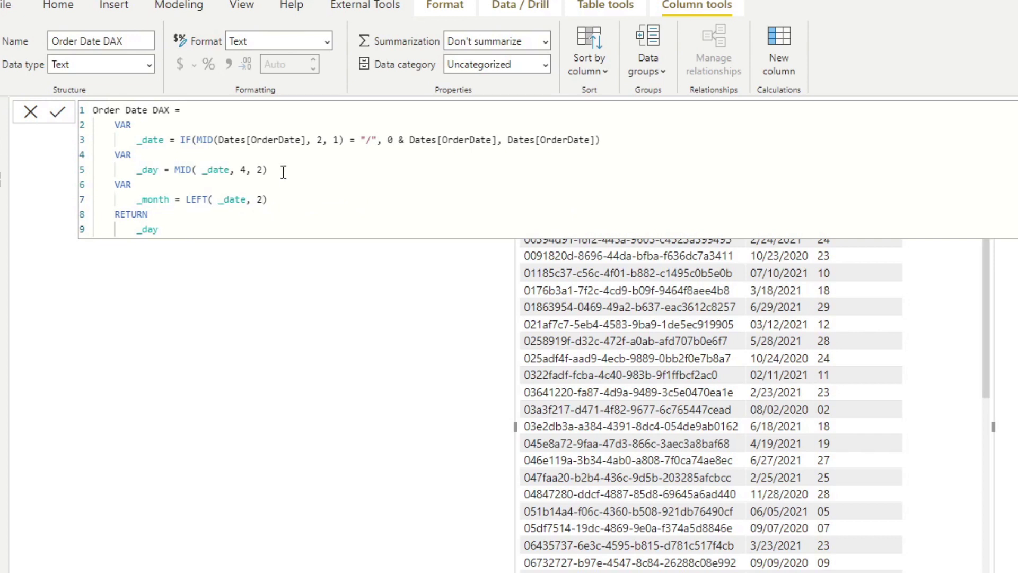
double_click(148, 232)
type("_month")
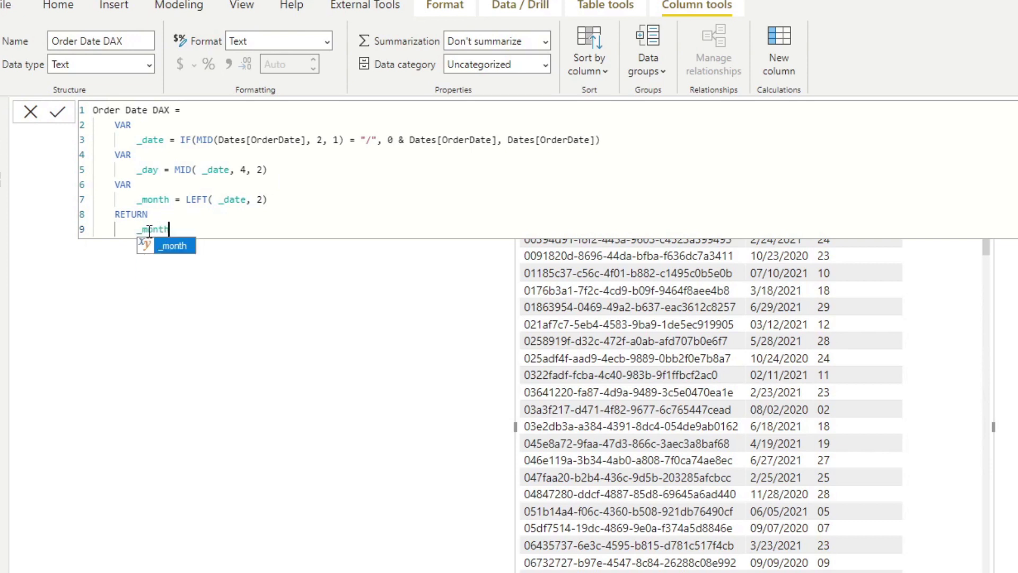
key("Return")
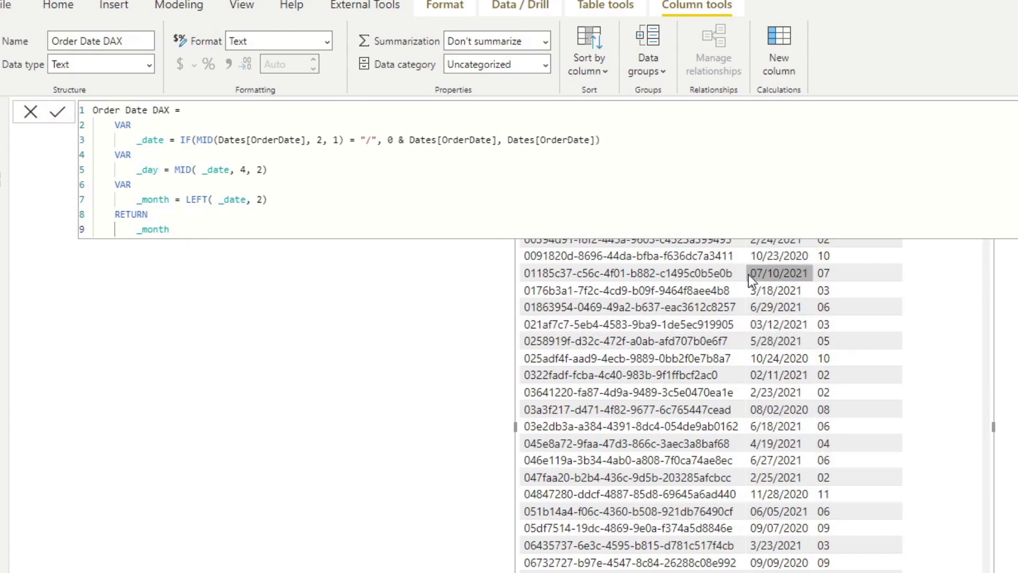
Add a fourth variable below _month, defining _year as RIGHT( _date, 4)
left_click(297, 200)
key("Return")
key("BackSpace")
type("VAR")
key("Return")
key("Tab")
type("_year = ")
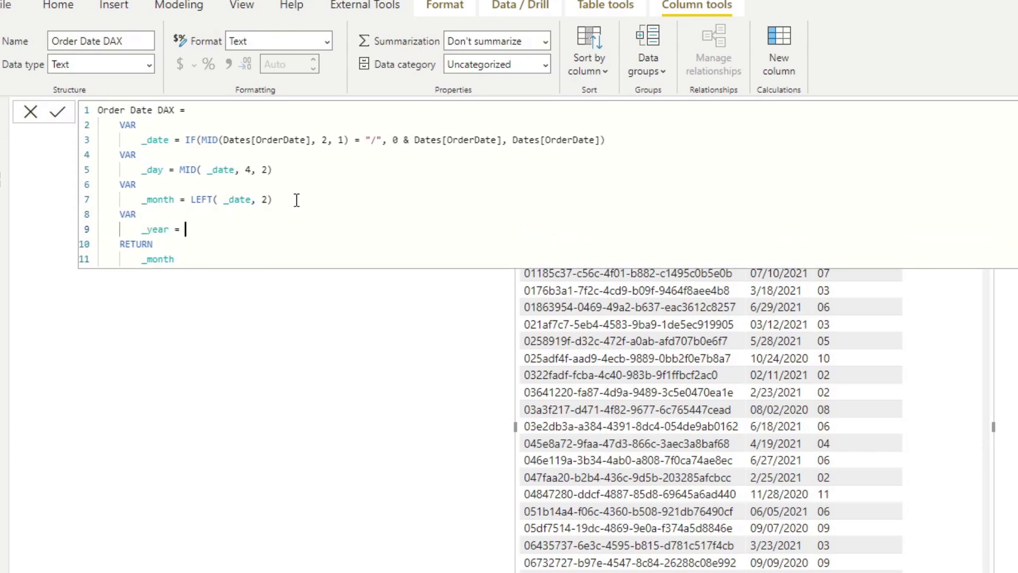
type("RIGHT(")
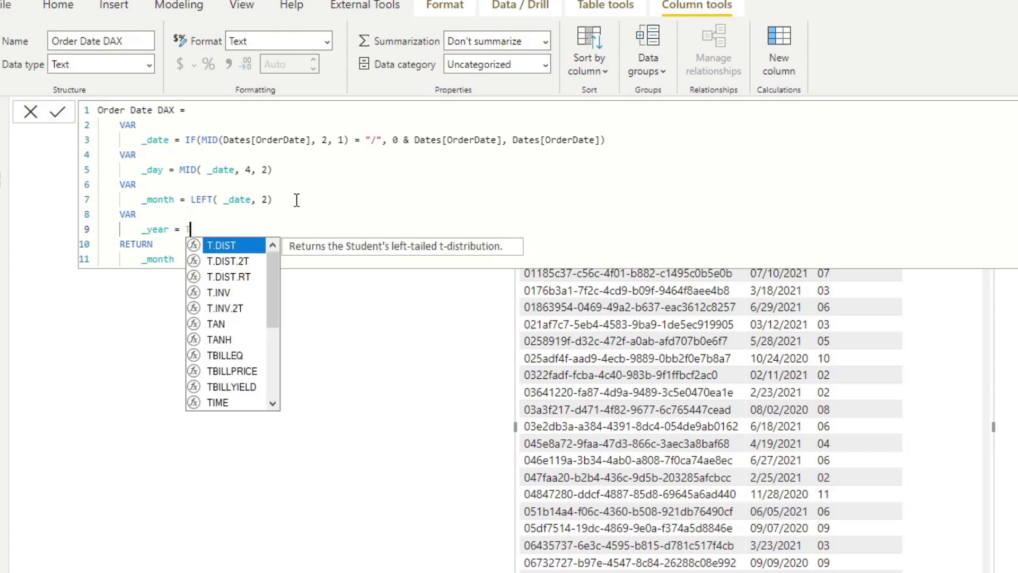
type(" _date")
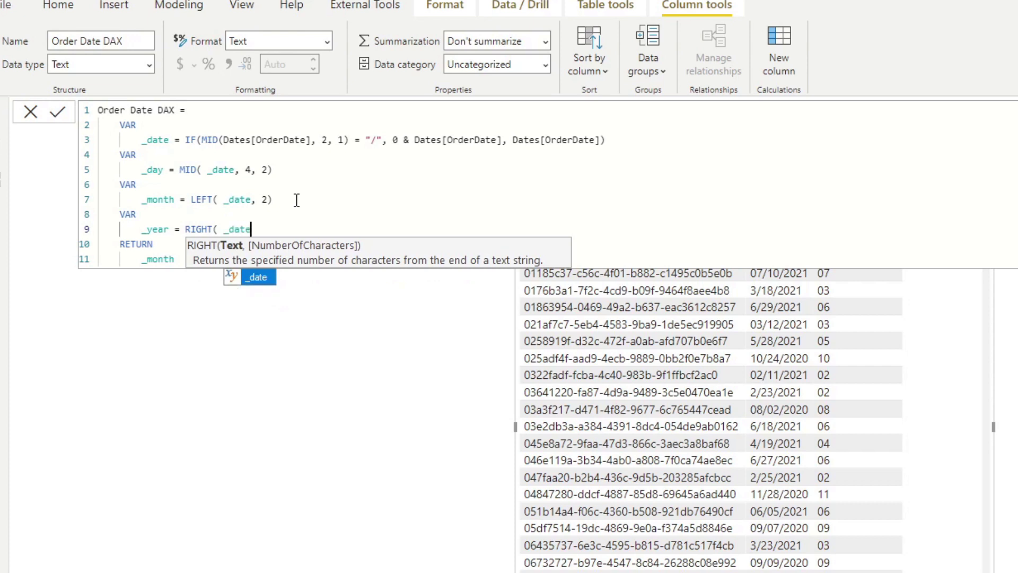
type(", 4")
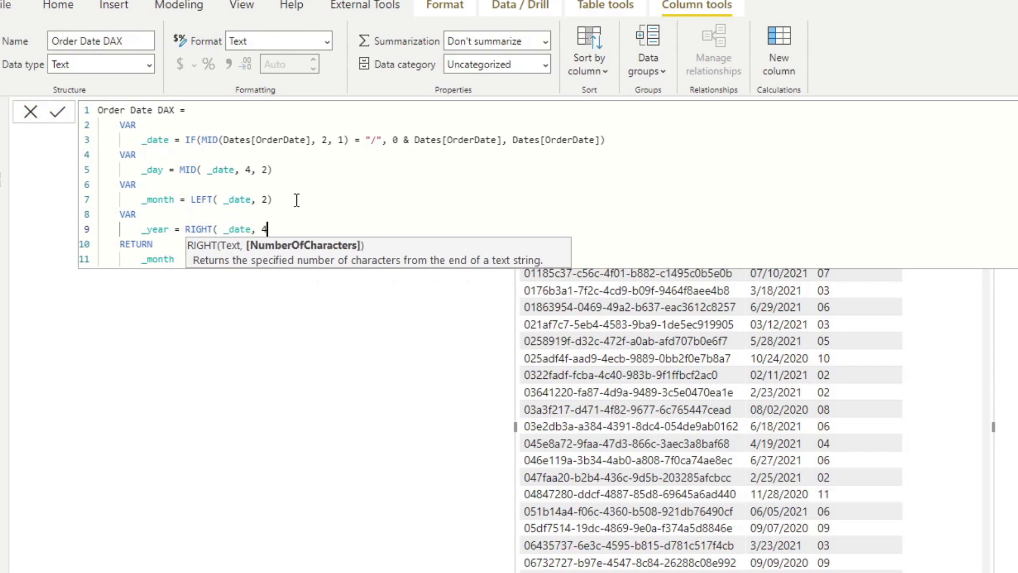
type(")")
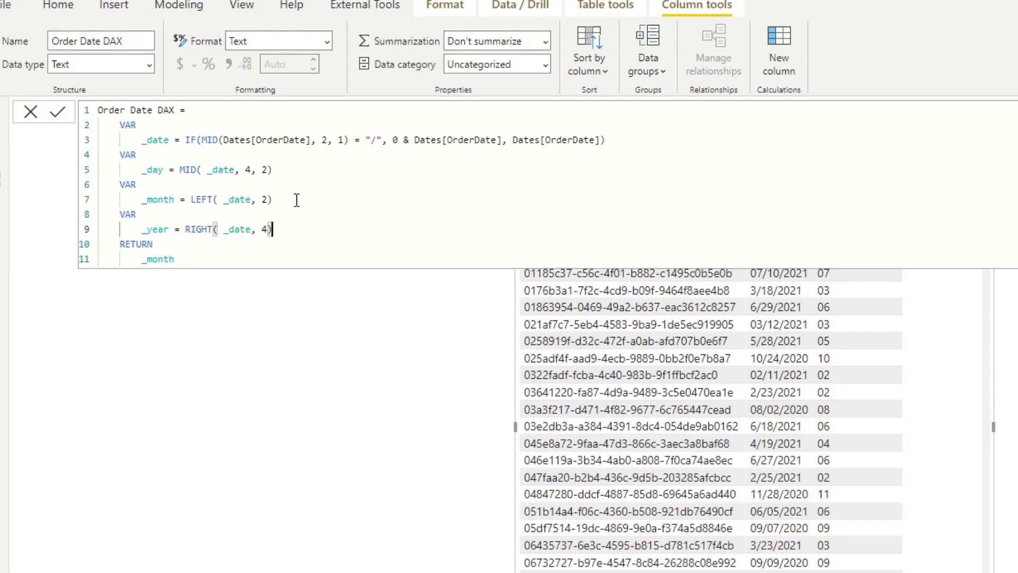
Make the Order Date DAX formula return _year instead of _month and apply it
key("Down")
key("Down")
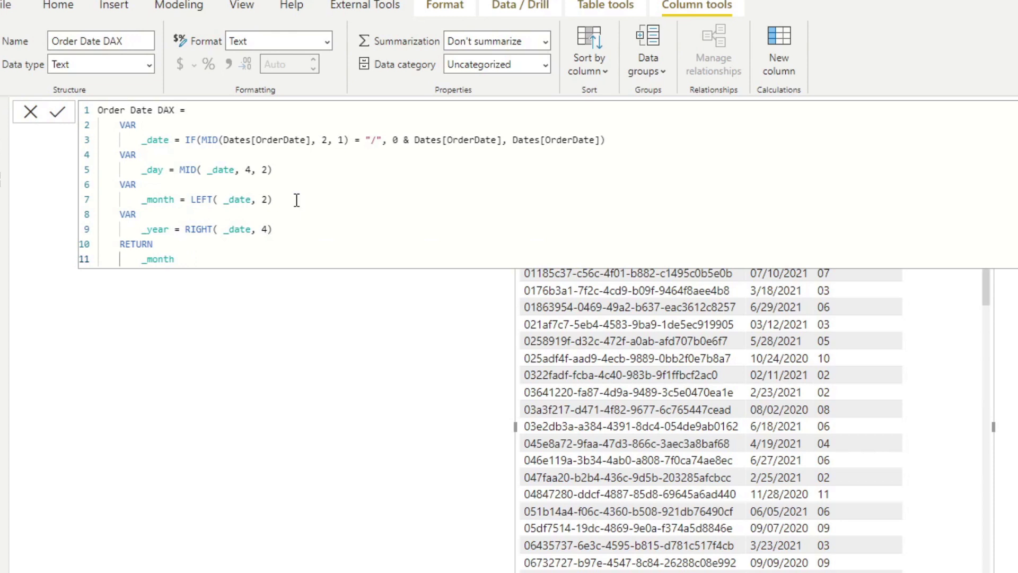
double_click(159, 258)
key("BackSpace")
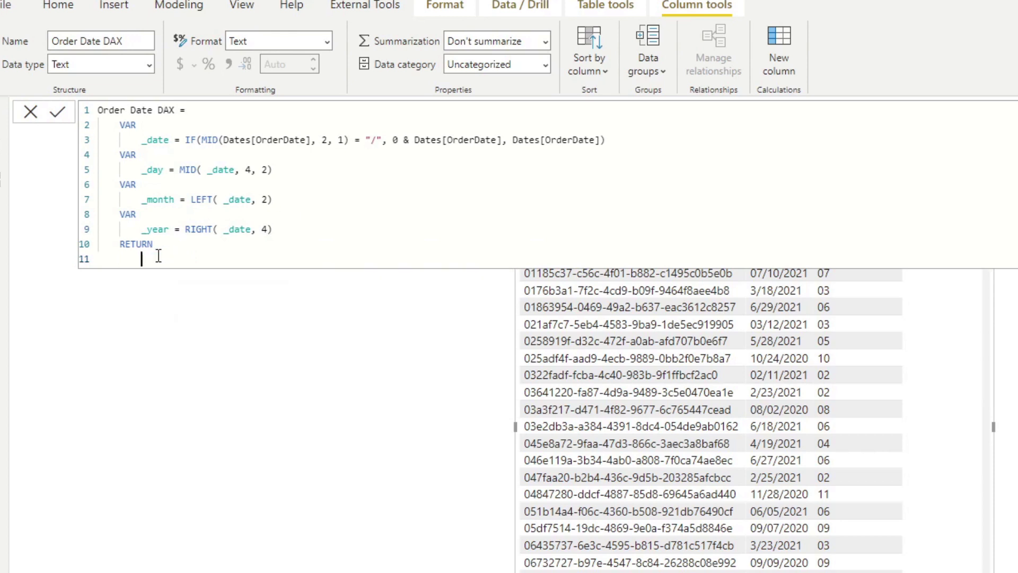
type("_")
key("Down")
key("Down")
key("Down")
key("Tab")
key("Return")
left_click(331, 439)
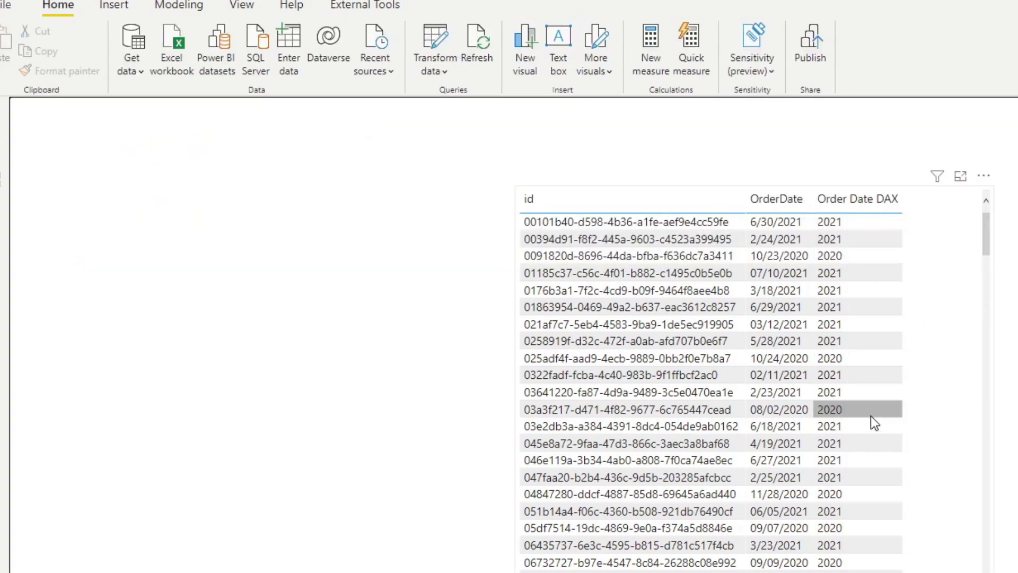
Reopen the Order Date DAX formula and replace its returned value with a DATE function taking _year as the first argument
left_click(1013, 212)
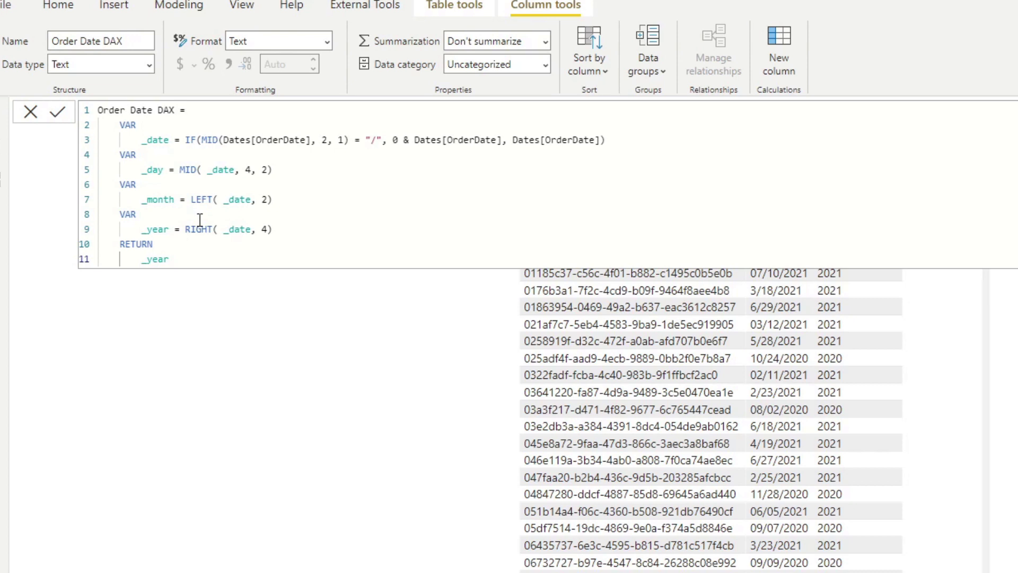
double_click(169, 259)
key("BackSpace")
type("DATE")
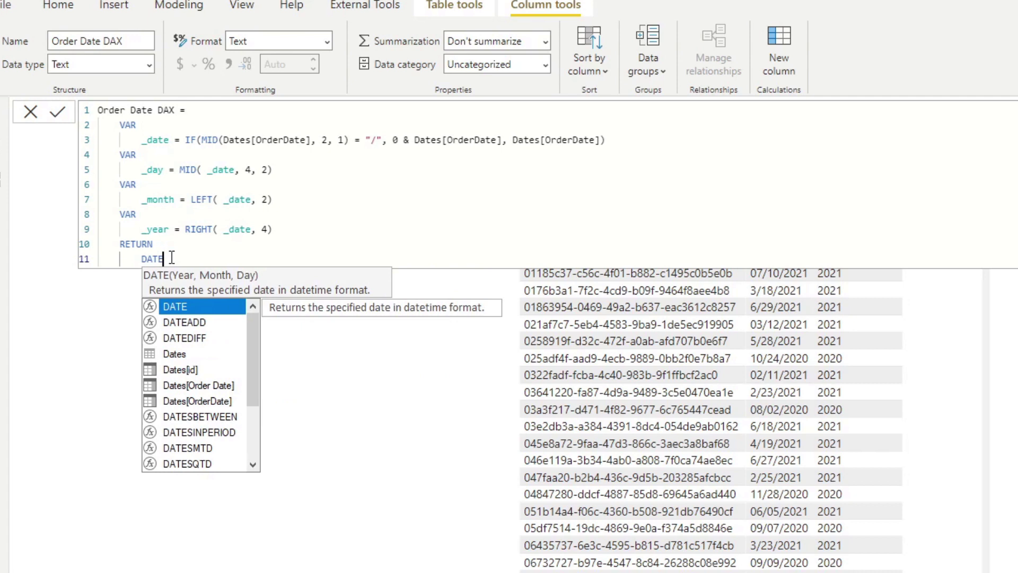
type("(")
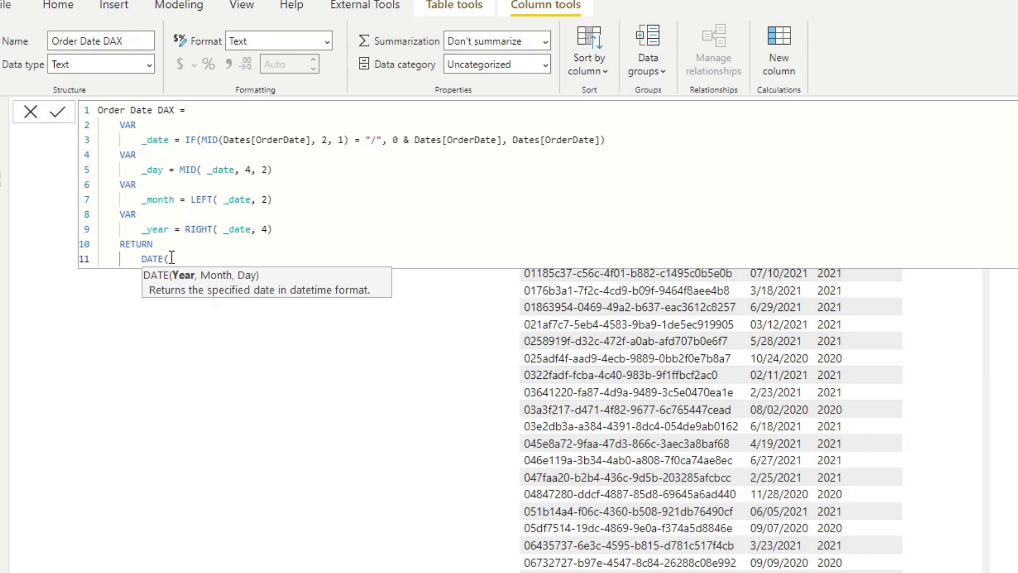
key("ctrl+space")
type("_ye")
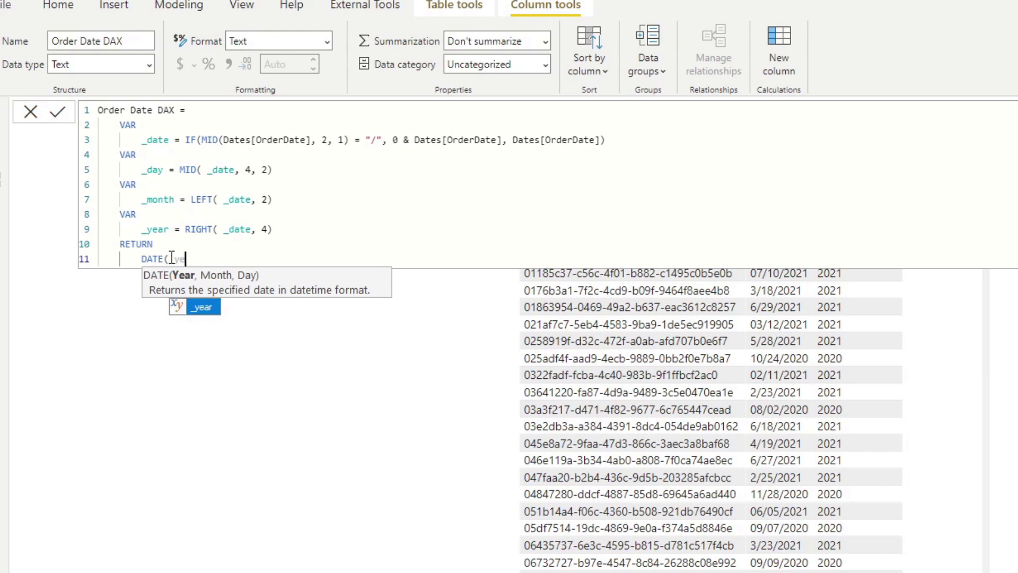
key("Tab")
type(", ")
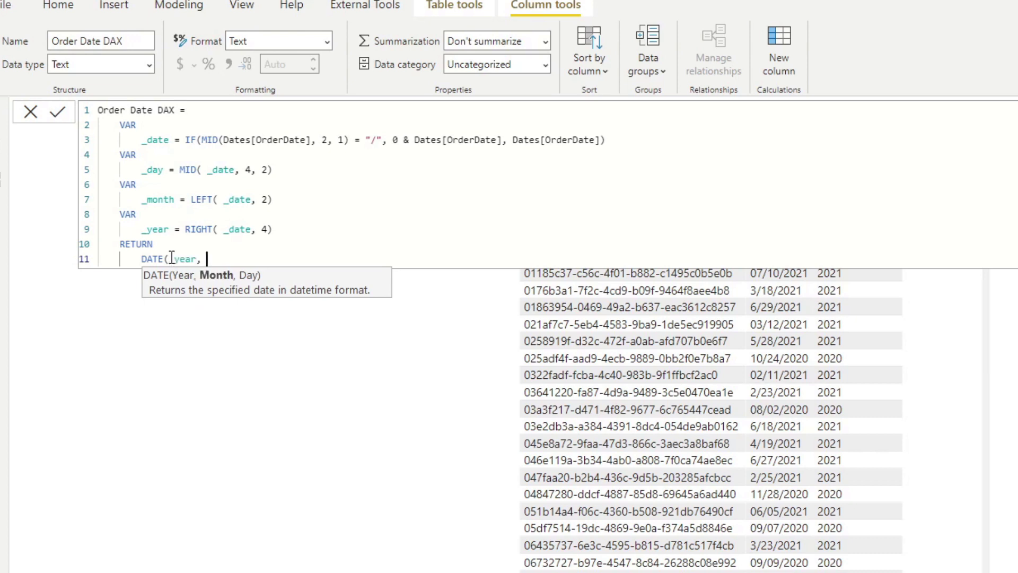
Complete the DATE function with _month and _day as its remaining arguments and apply the formula
type("_mon")
key("Tab")
type(", _")
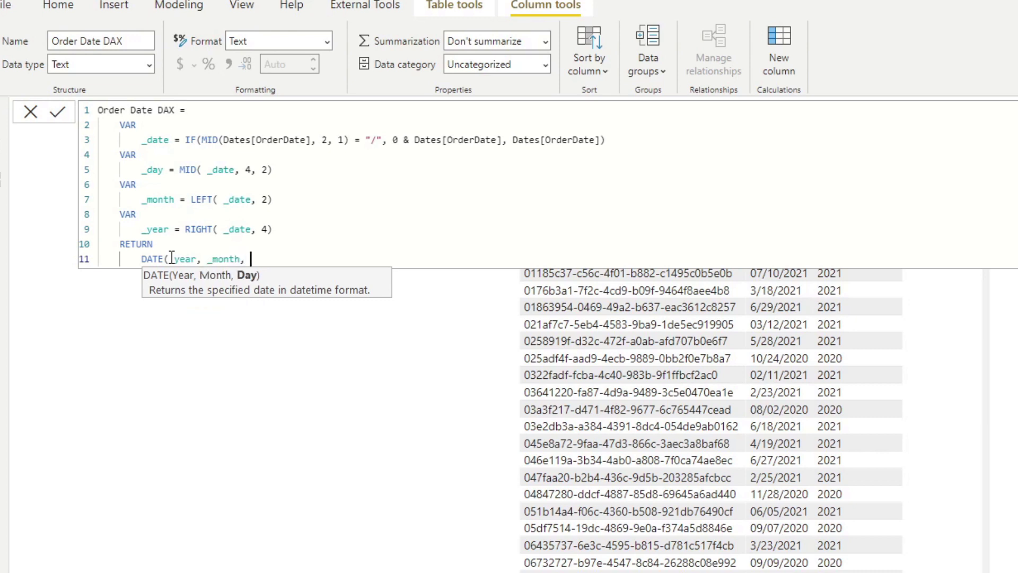
type("day")
key("Tab")
type(")")
key("Return")
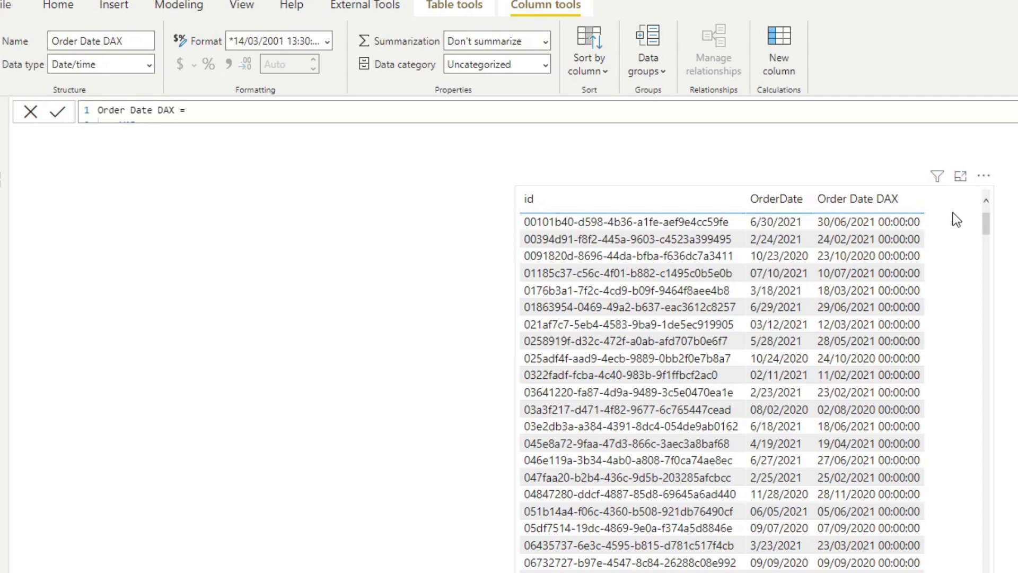
left_click(873, 242)
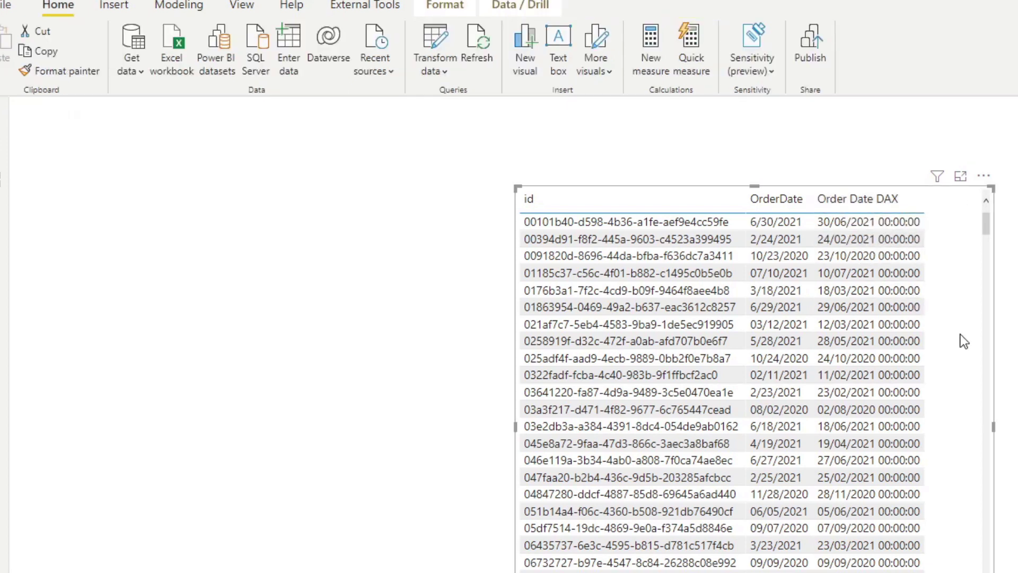